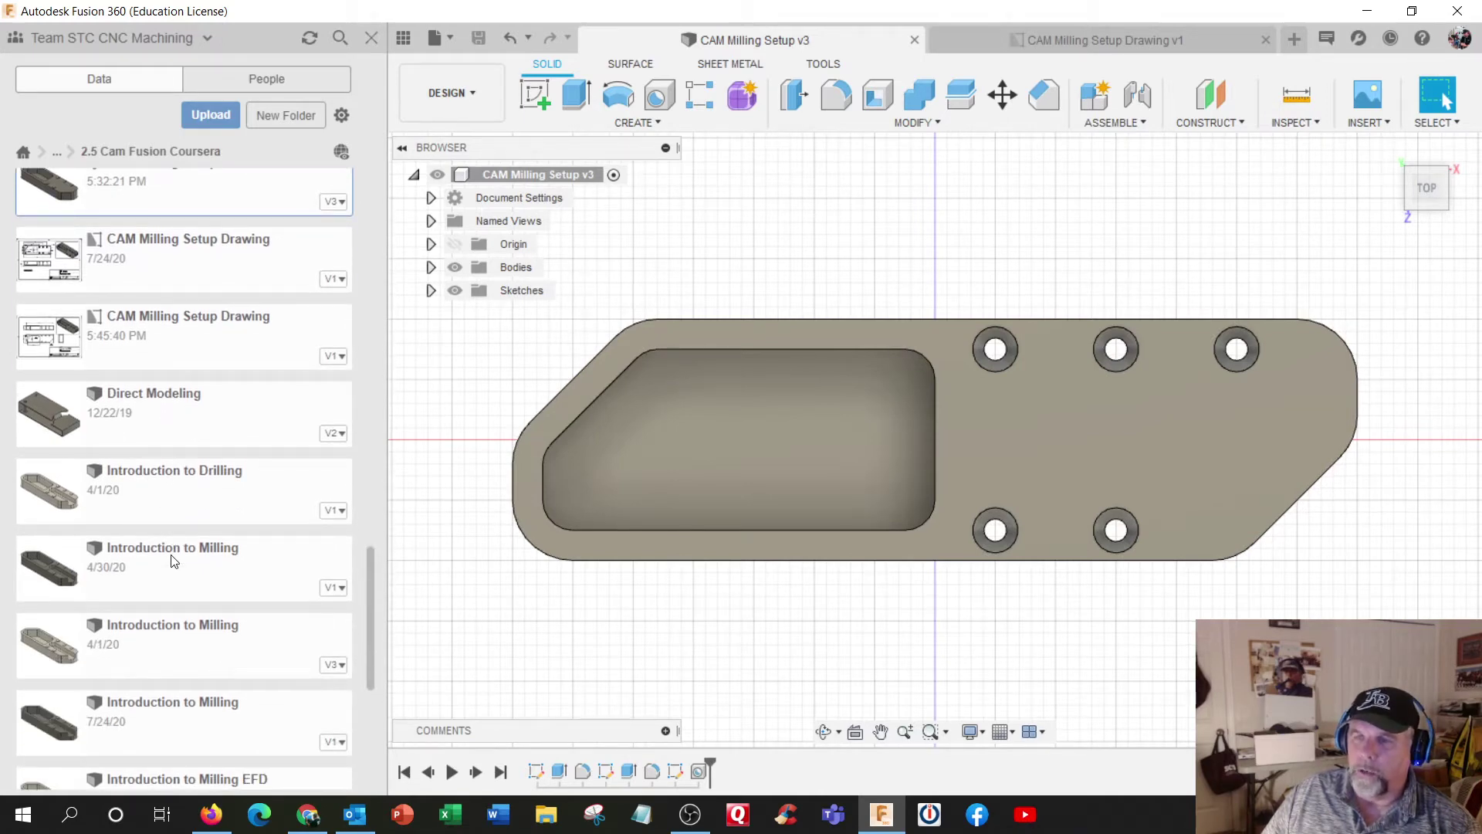
# Step: Open the existing CAM Milling Setup Drawing dated 7/24/20 and examine its views and dimensions, then open the newer CAM Milling Setup Drawing
pyautogui.scroll(-2, 187, 411)
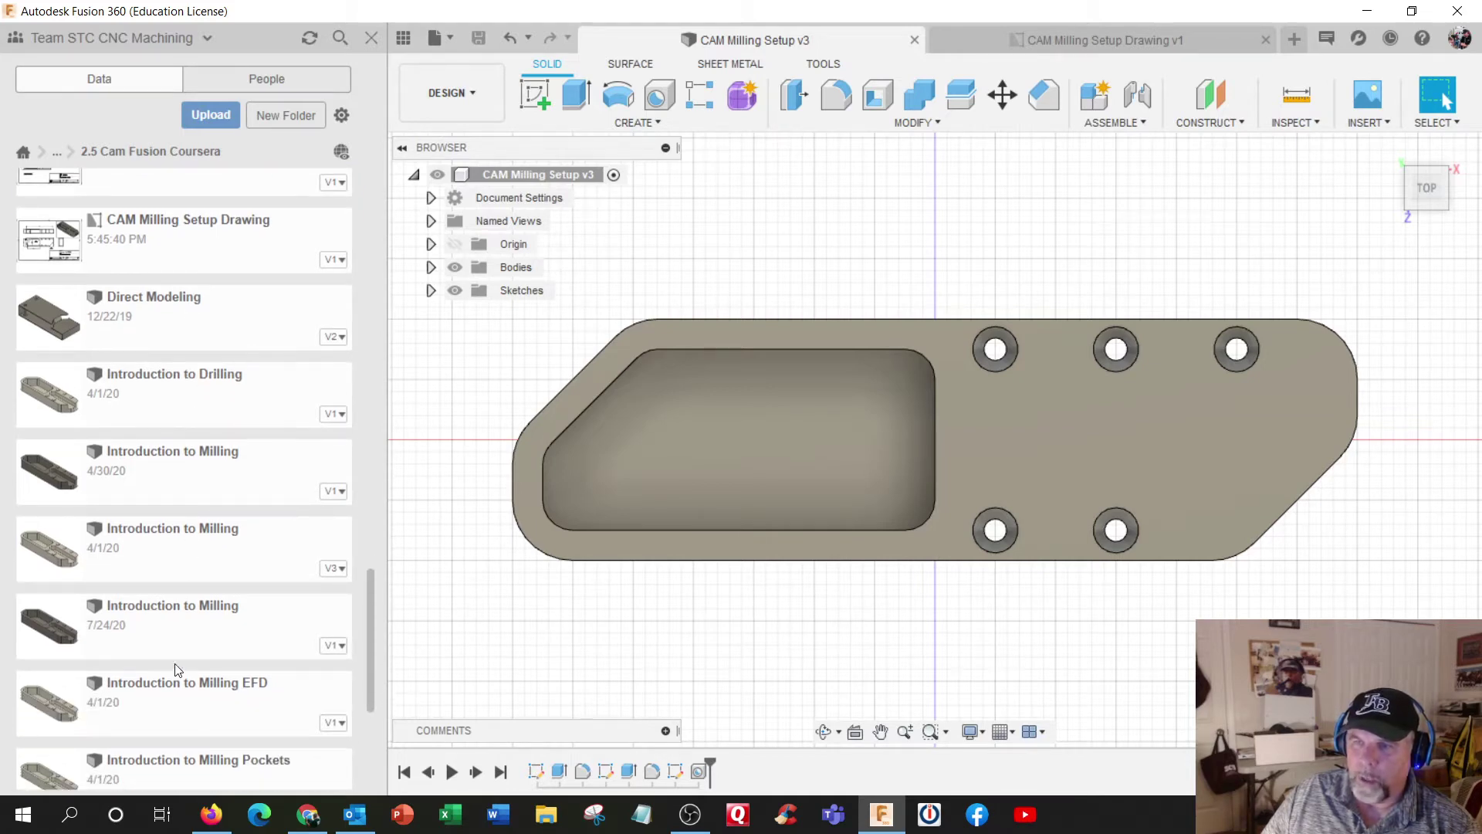
pyautogui.scroll(4, 166, 708)
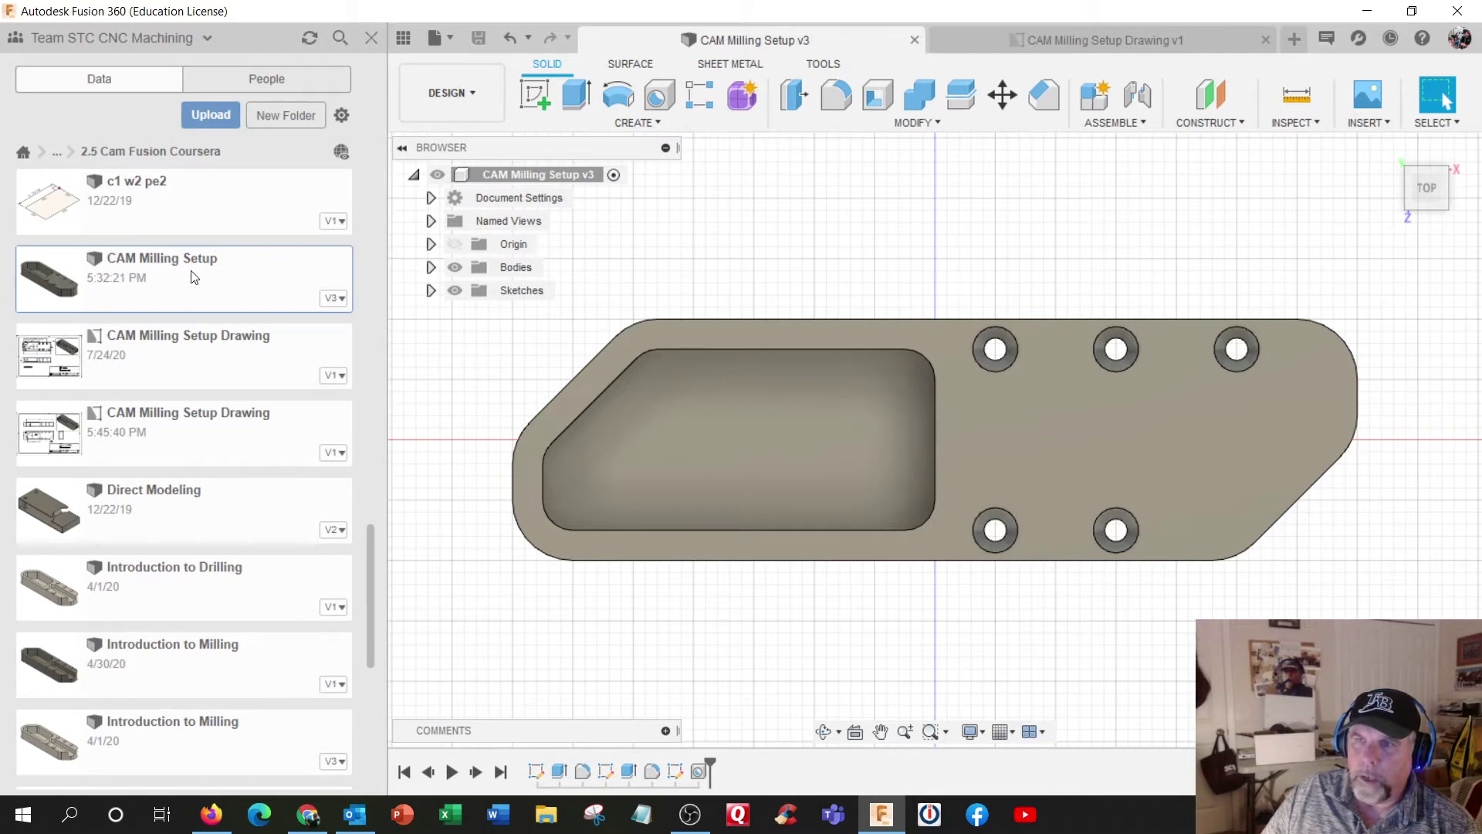
pyautogui.doubleClick(171, 341)
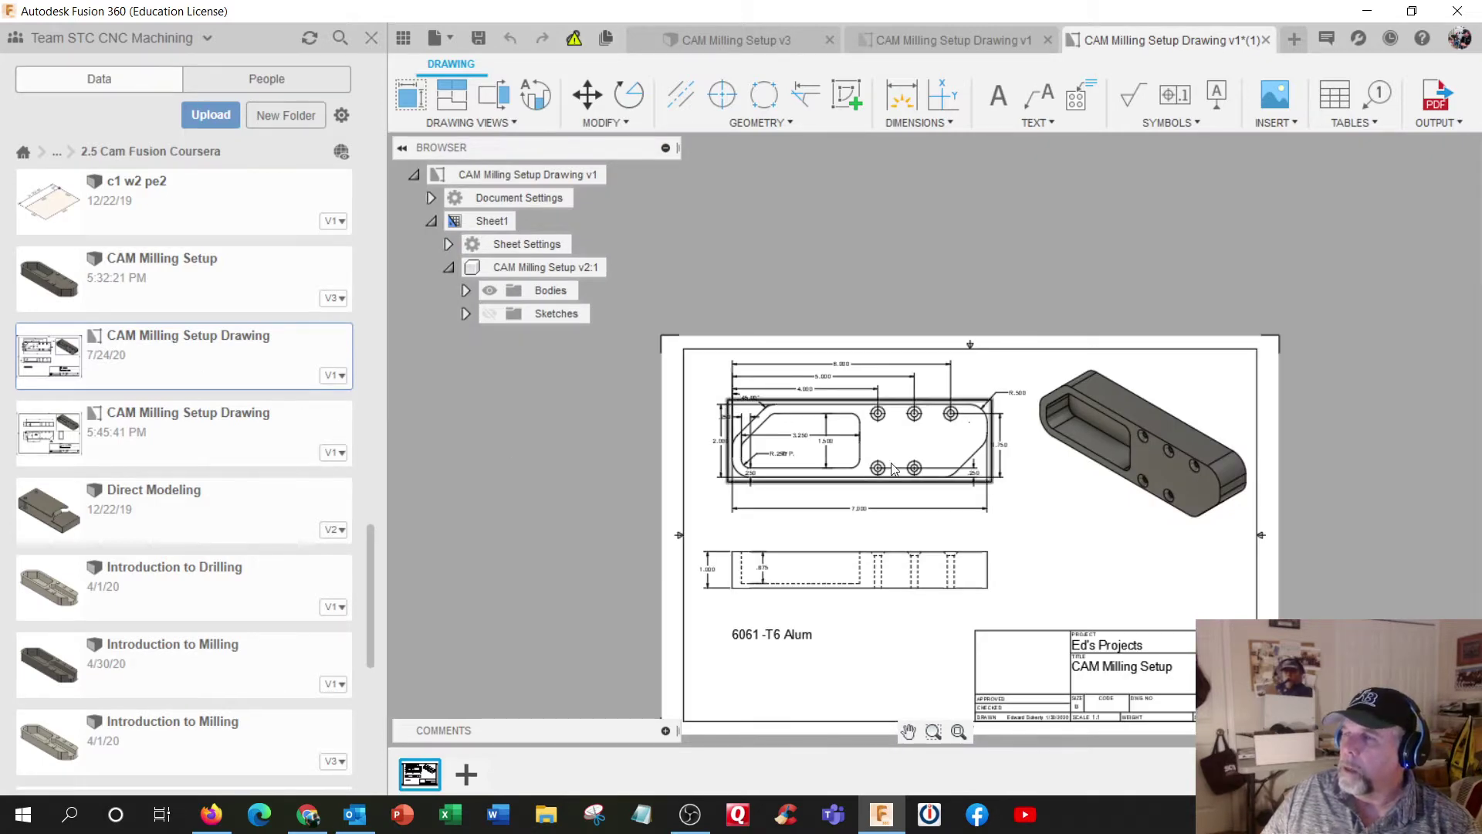
pyautogui.scroll(3, 945, 474)
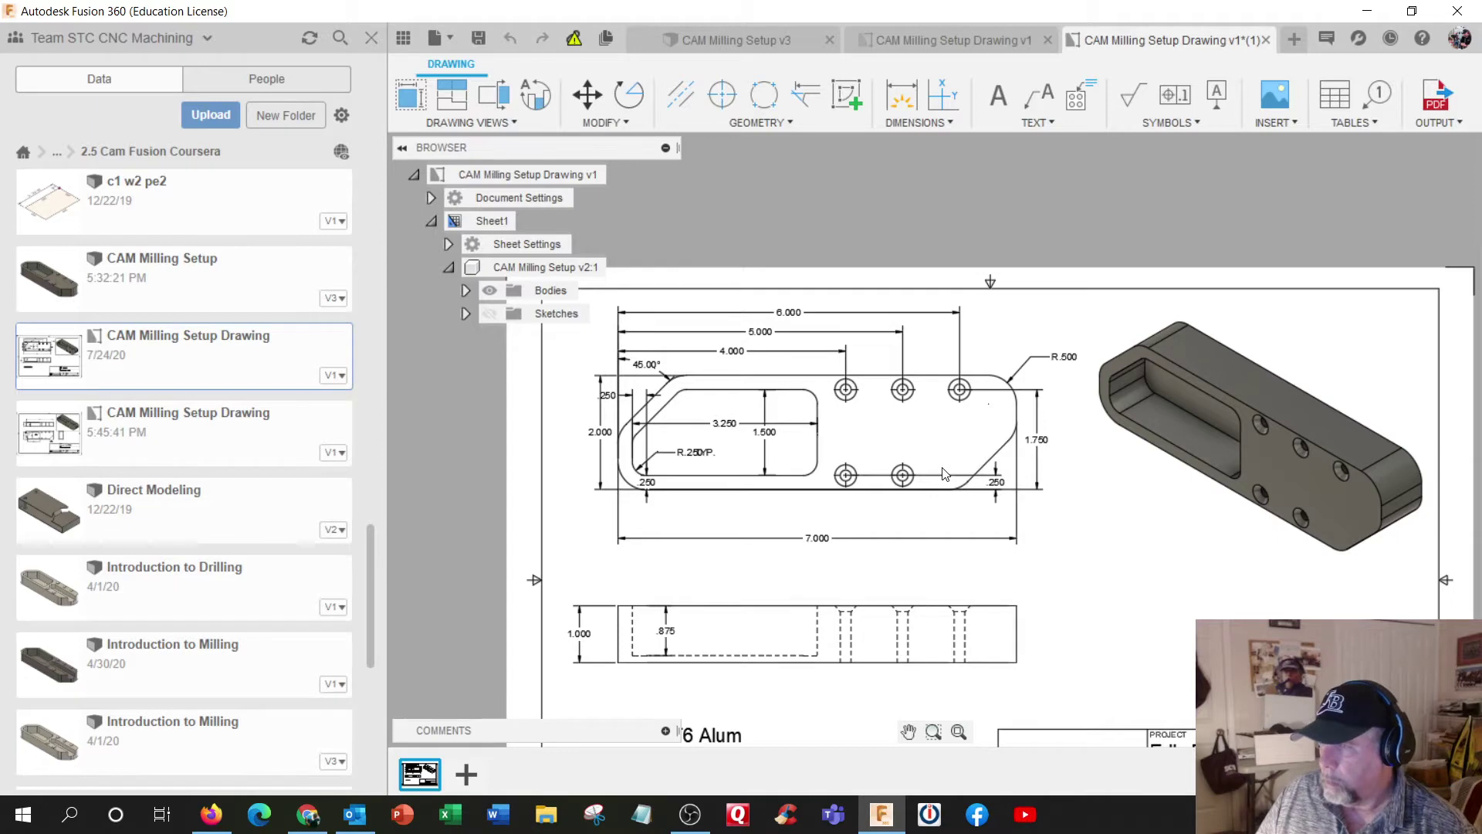
pyautogui.scroll(-3, 944, 474)
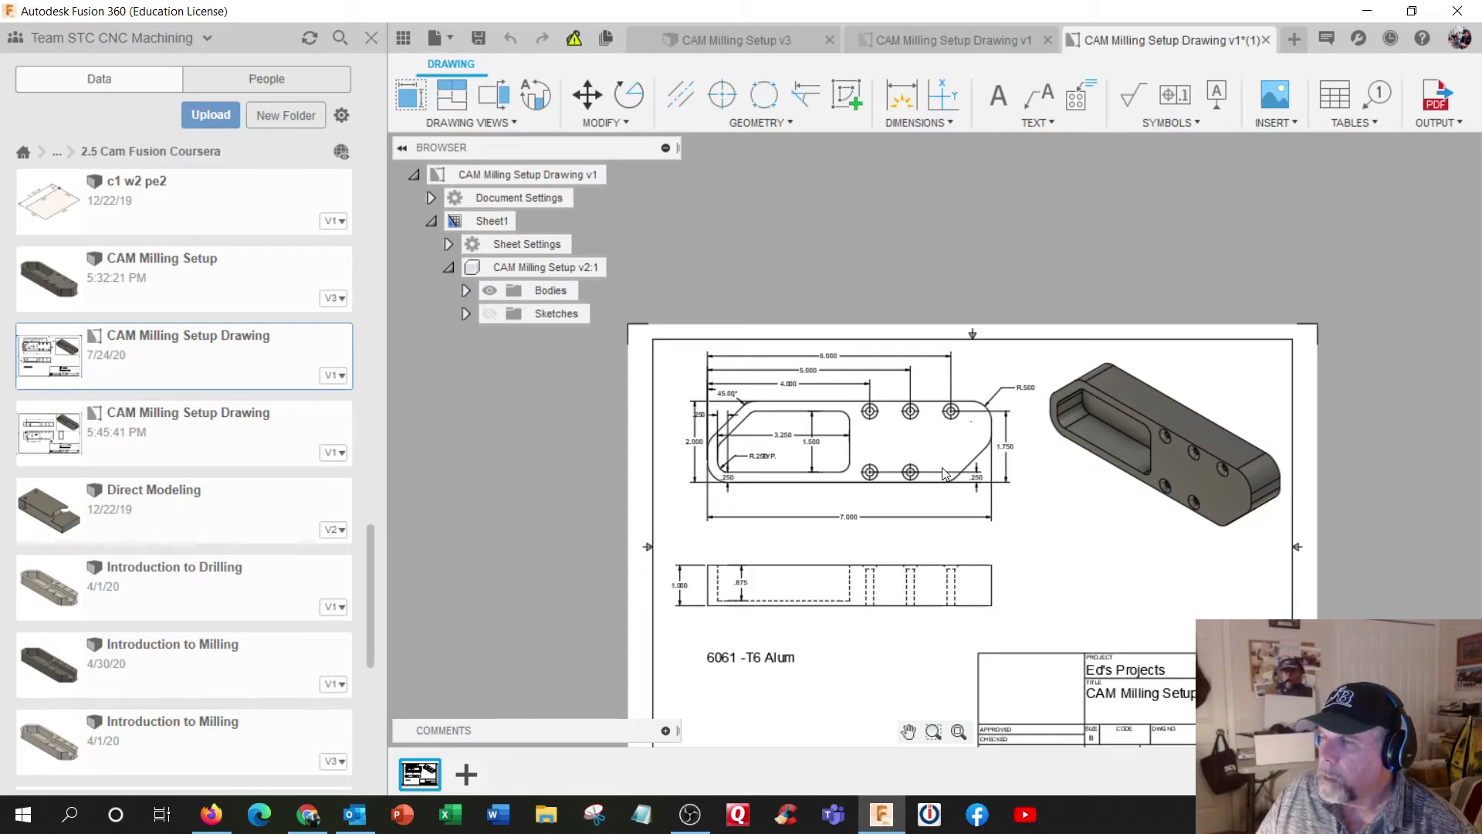
pyautogui.doubleClick(221, 422)
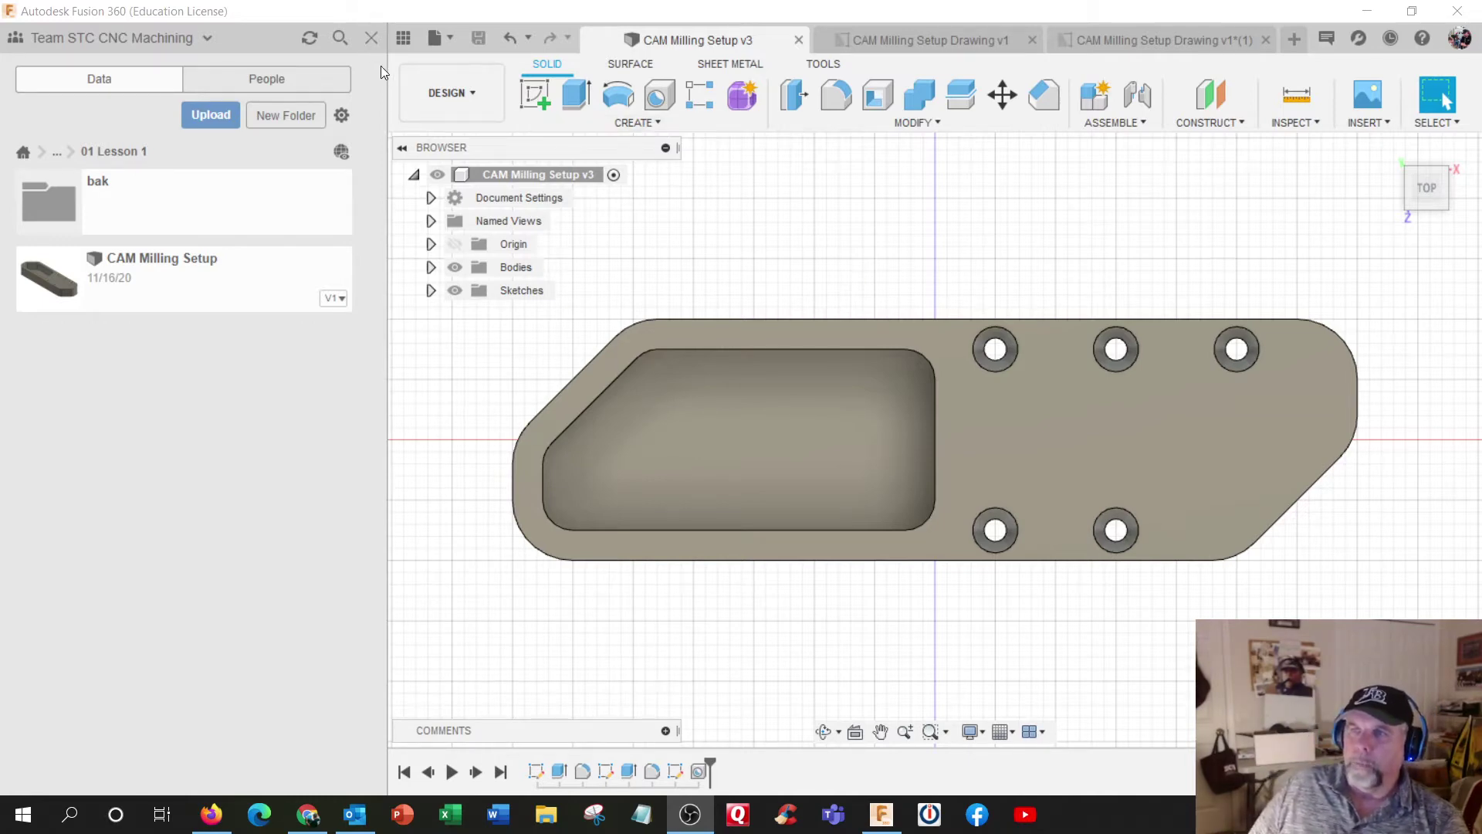
# Step: Hide the project data, inspect the CAM Milling Setup part from angled views, and return it to the top view
pyautogui.click(371, 38)
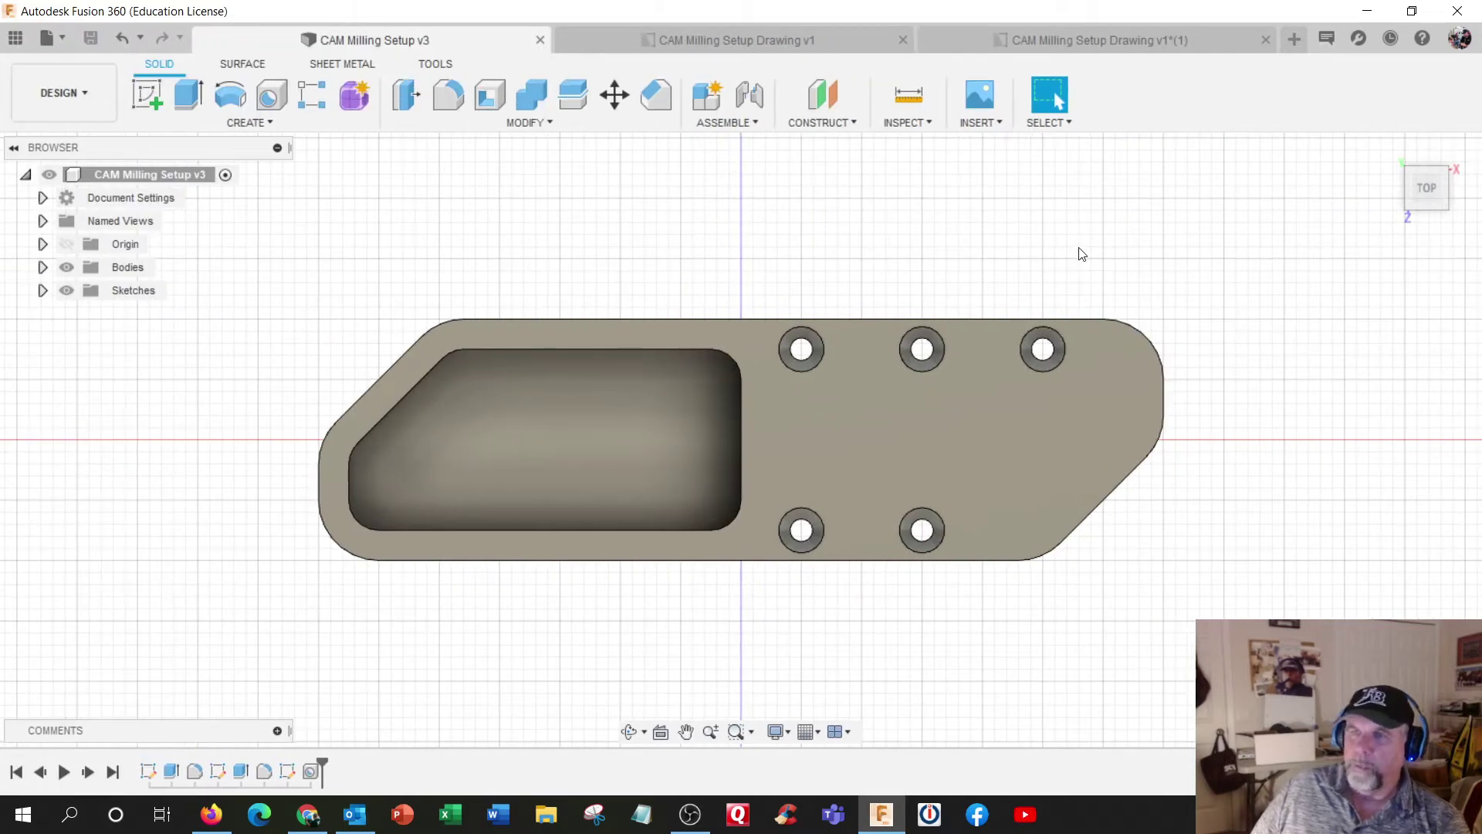
pyautogui.press('F4')
pyautogui.moveTo(647, 396); pyautogui.dragTo(658, 365)
pyautogui.press('Escape')
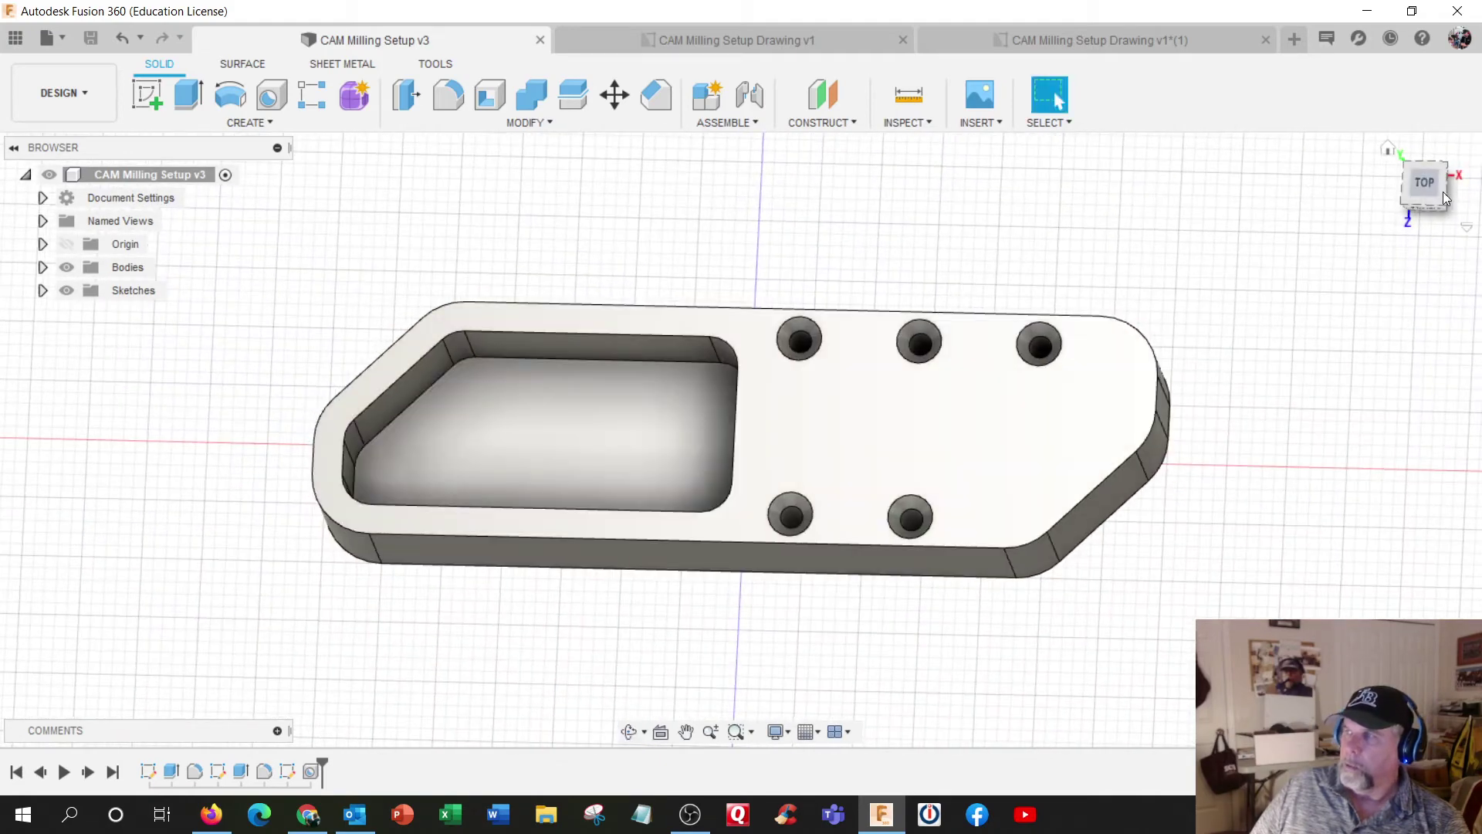
pyautogui.click(1439, 210)
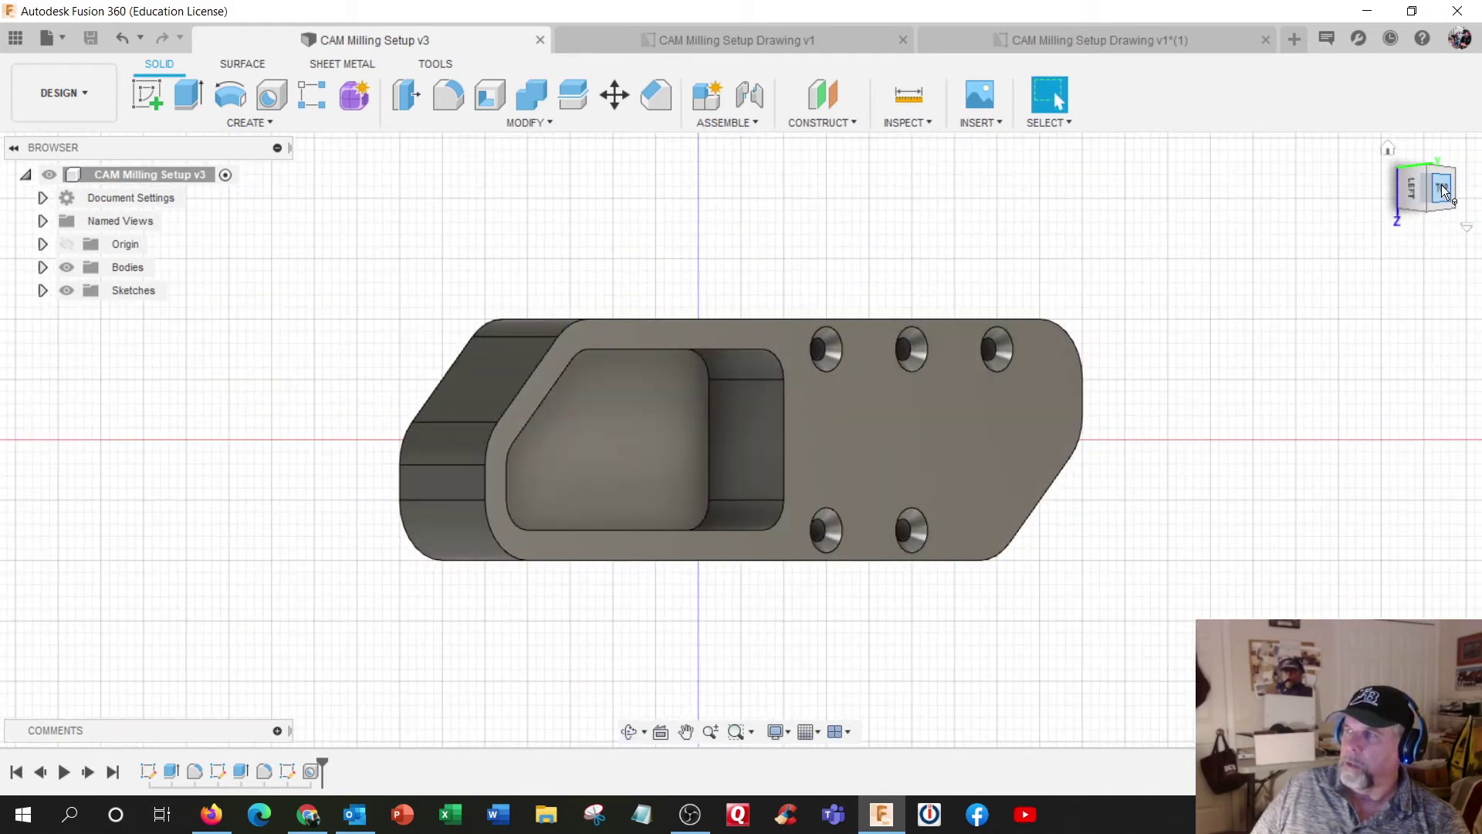
pyautogui.click(1441, 188)
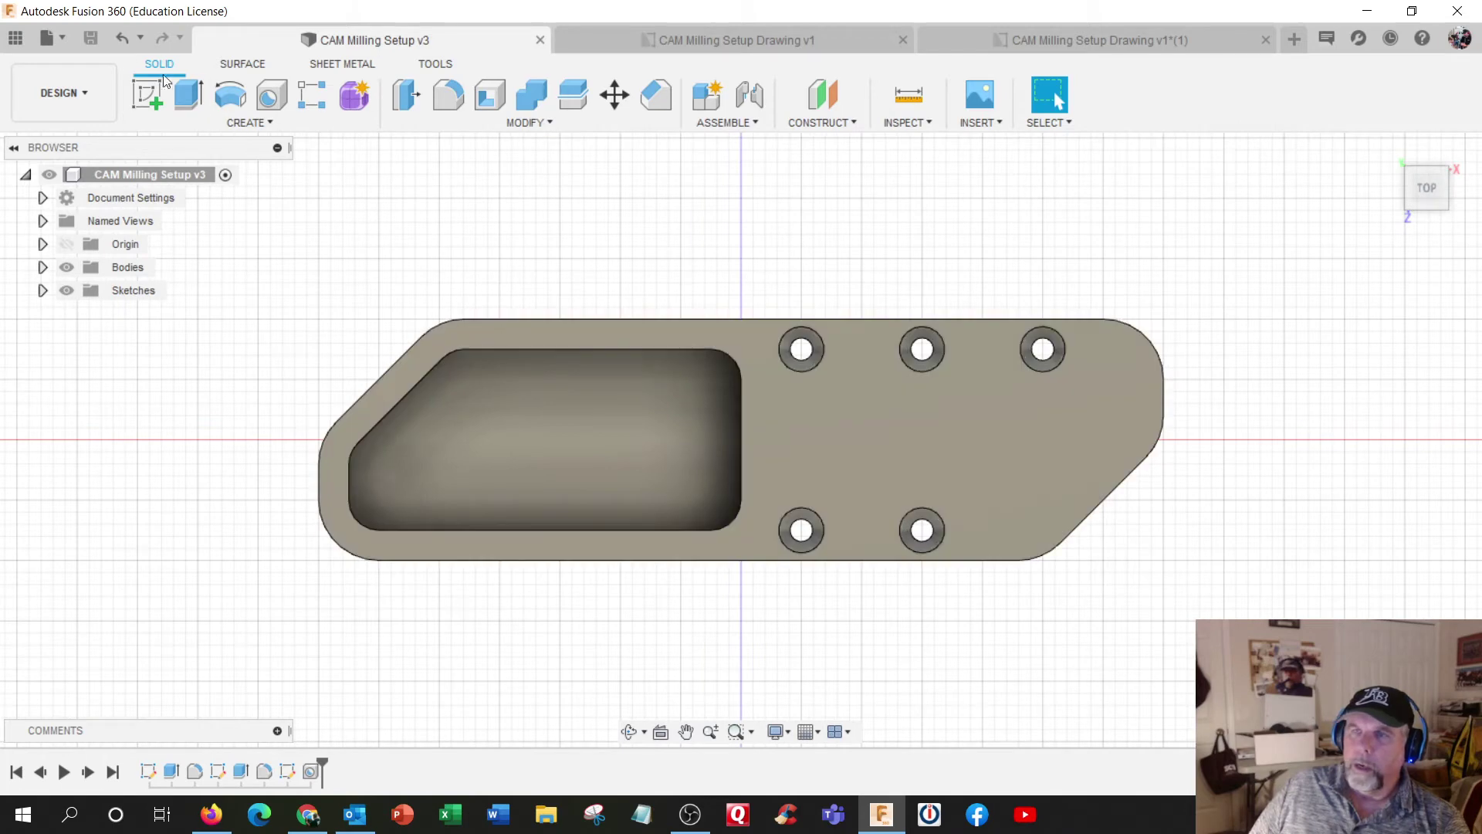
# Step: Start a drawing from the CAM Milling Setup design, with Full Assembly as contents and Create New as the destination drawing
pyautogui.click(85, 94)
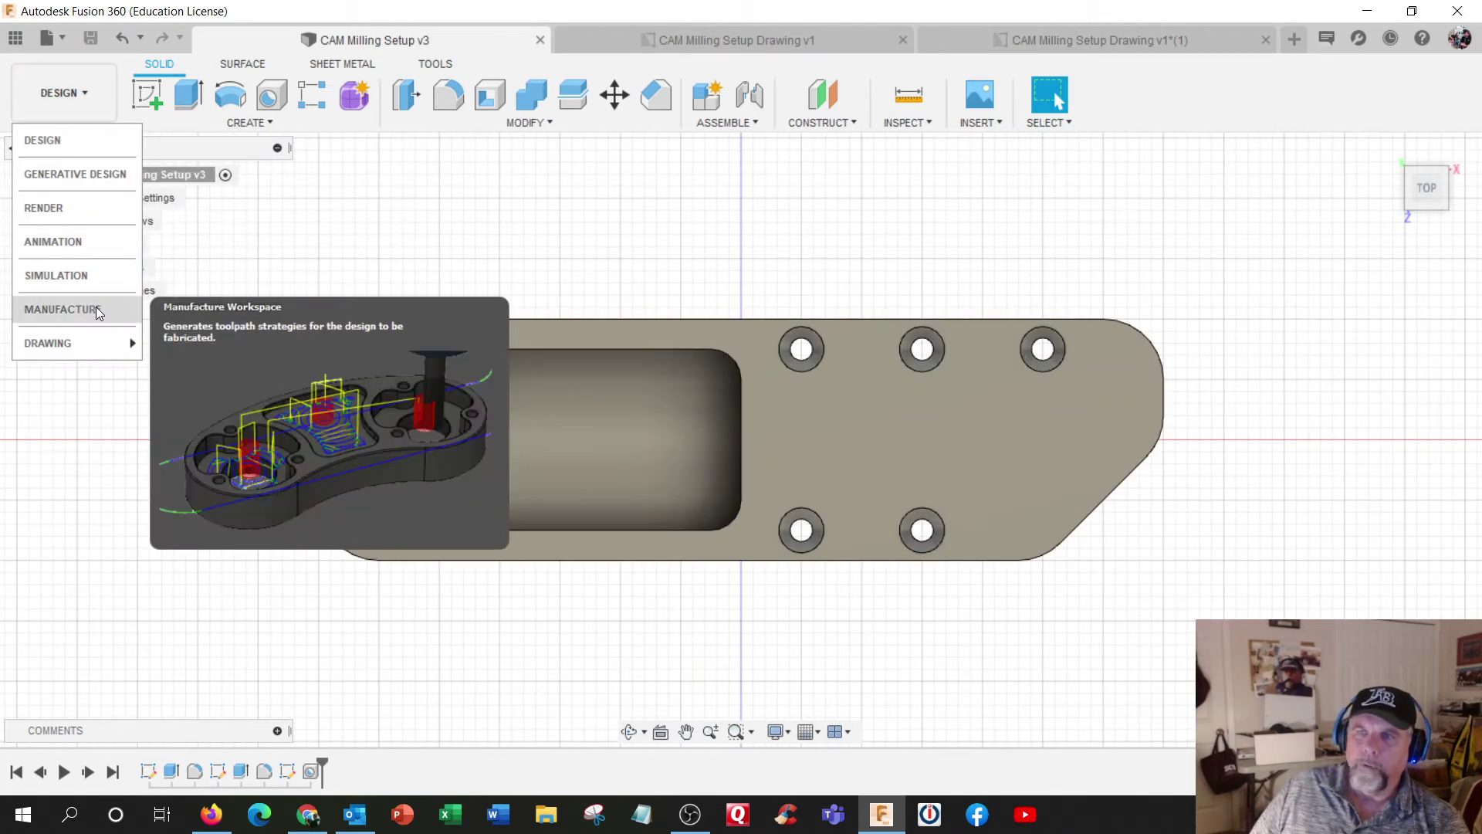
pyautogui.moveTo(116, 348)
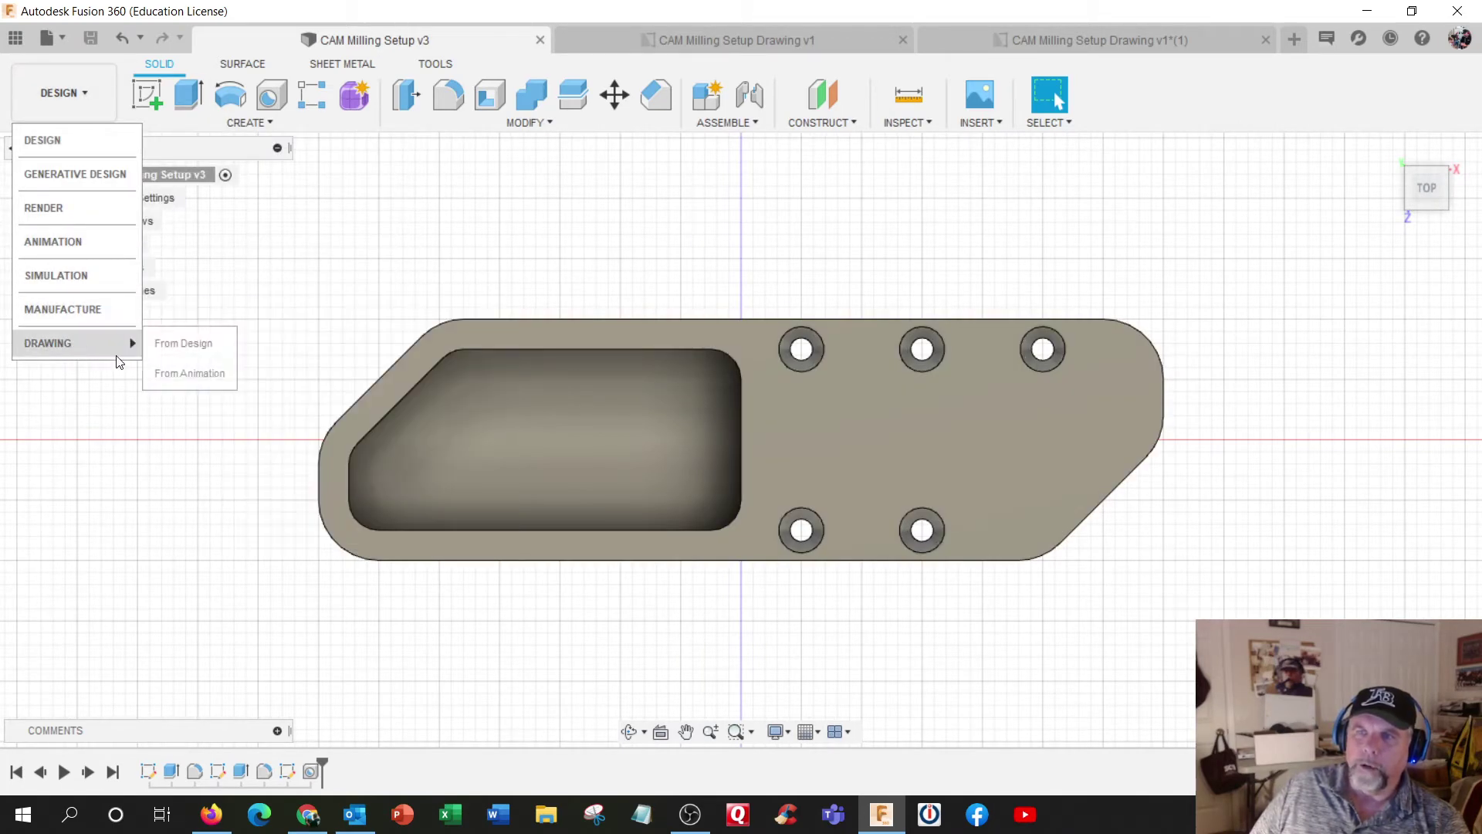
pyautogui.click(184, 345)
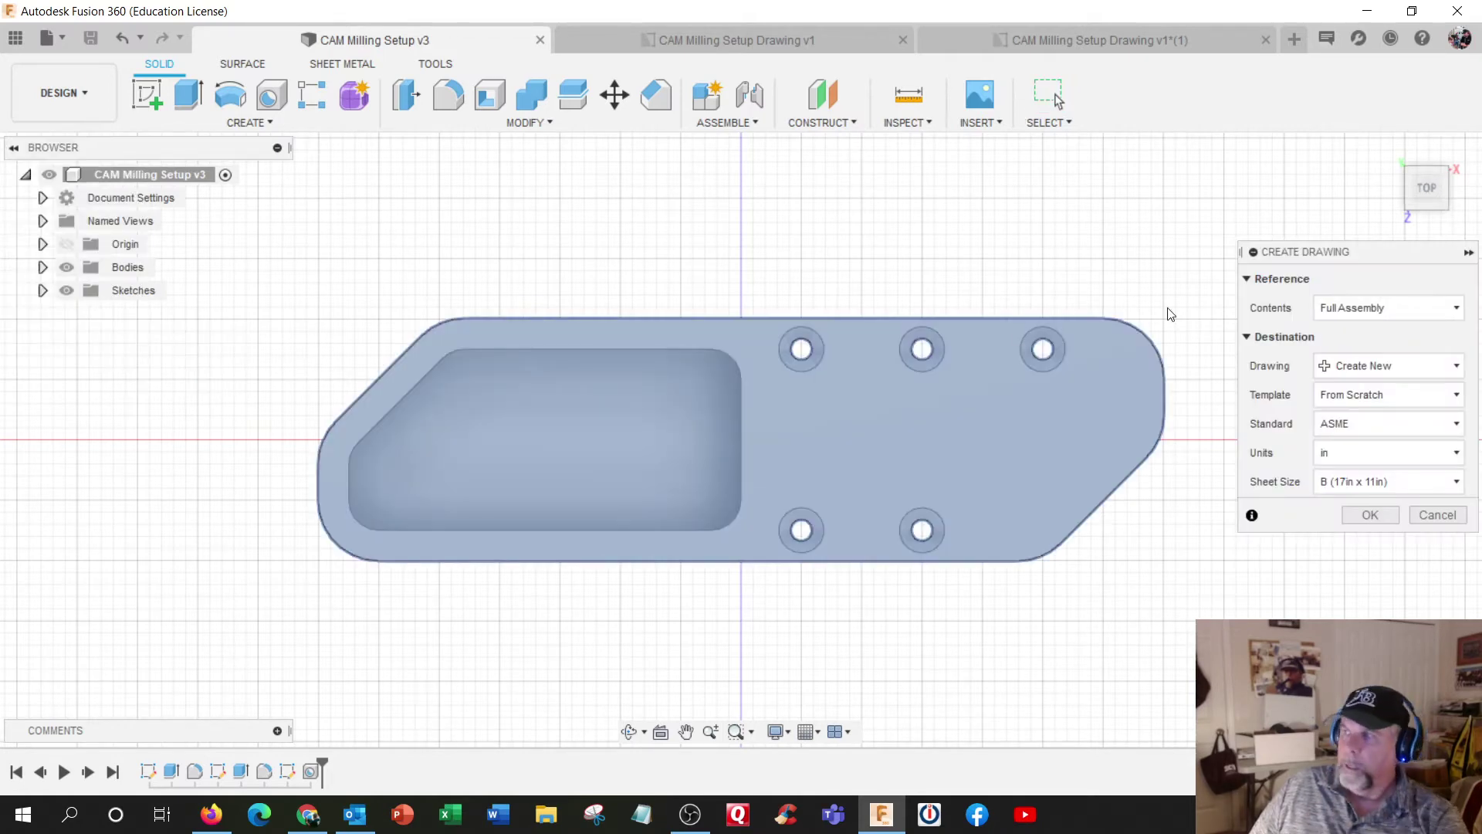
pyautogui.click(1397, 308)
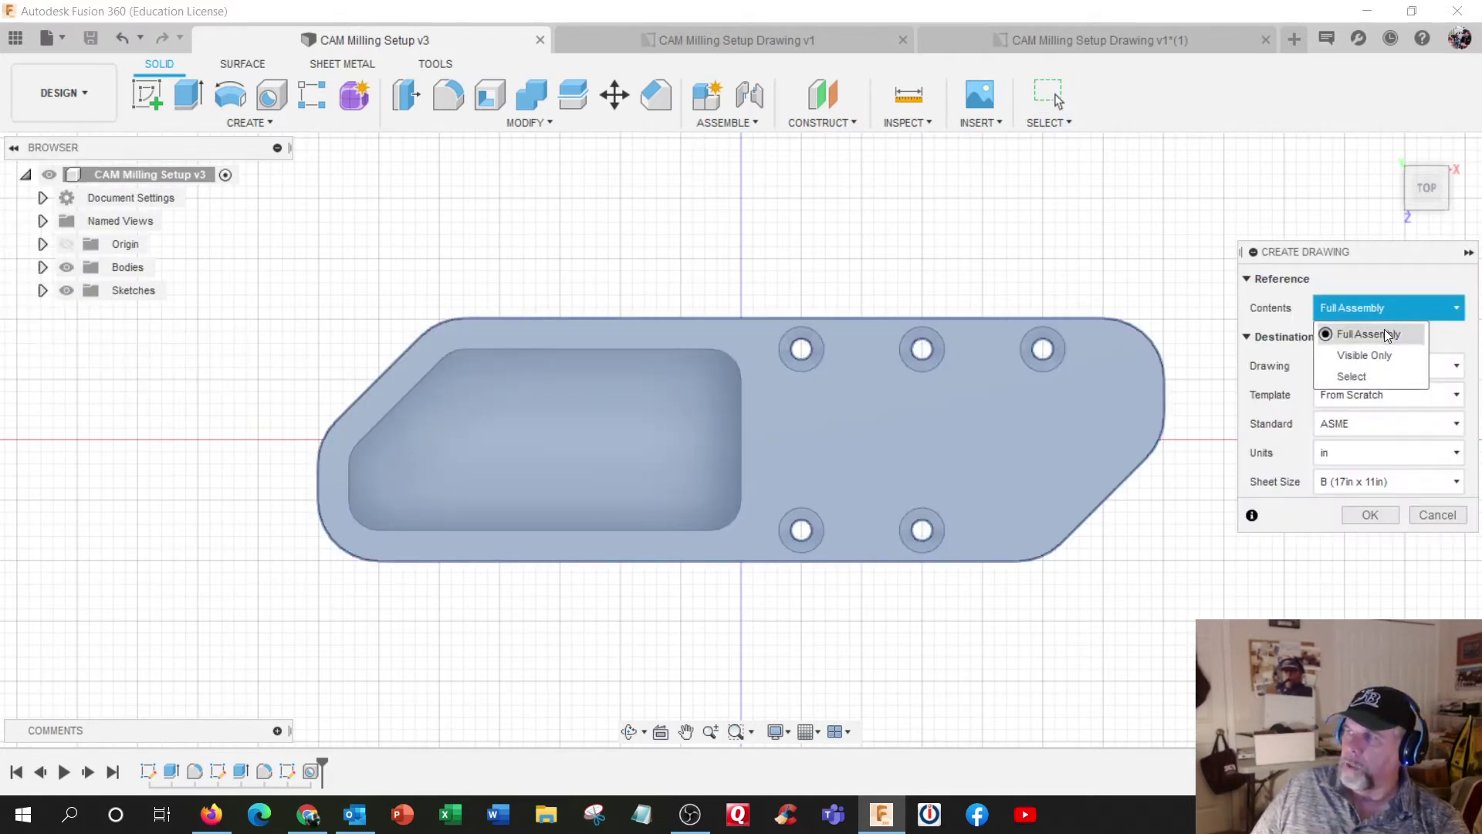
pyautogui.click(1040, 230)
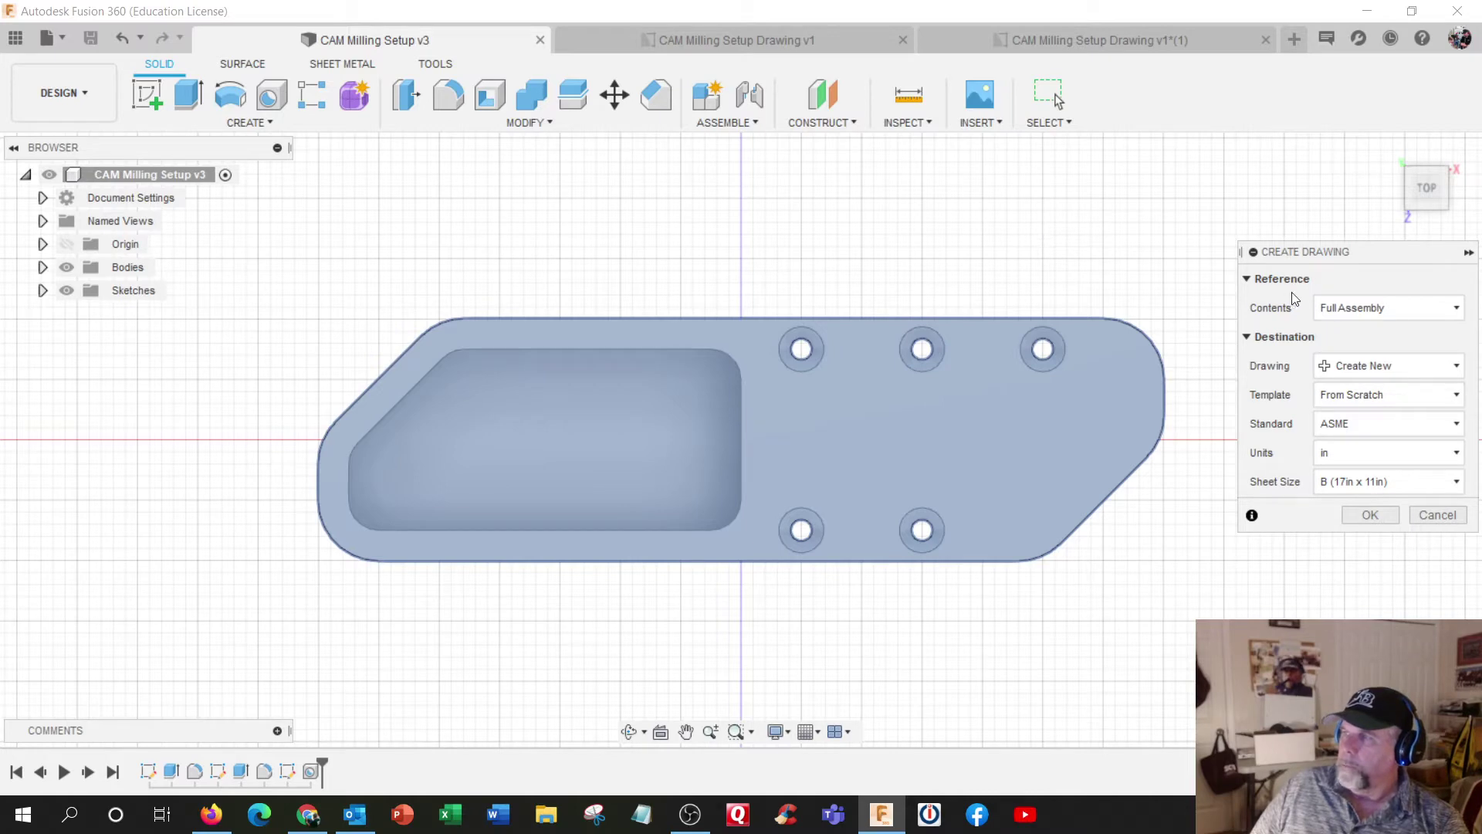
pyautogui.click(1363, 367)
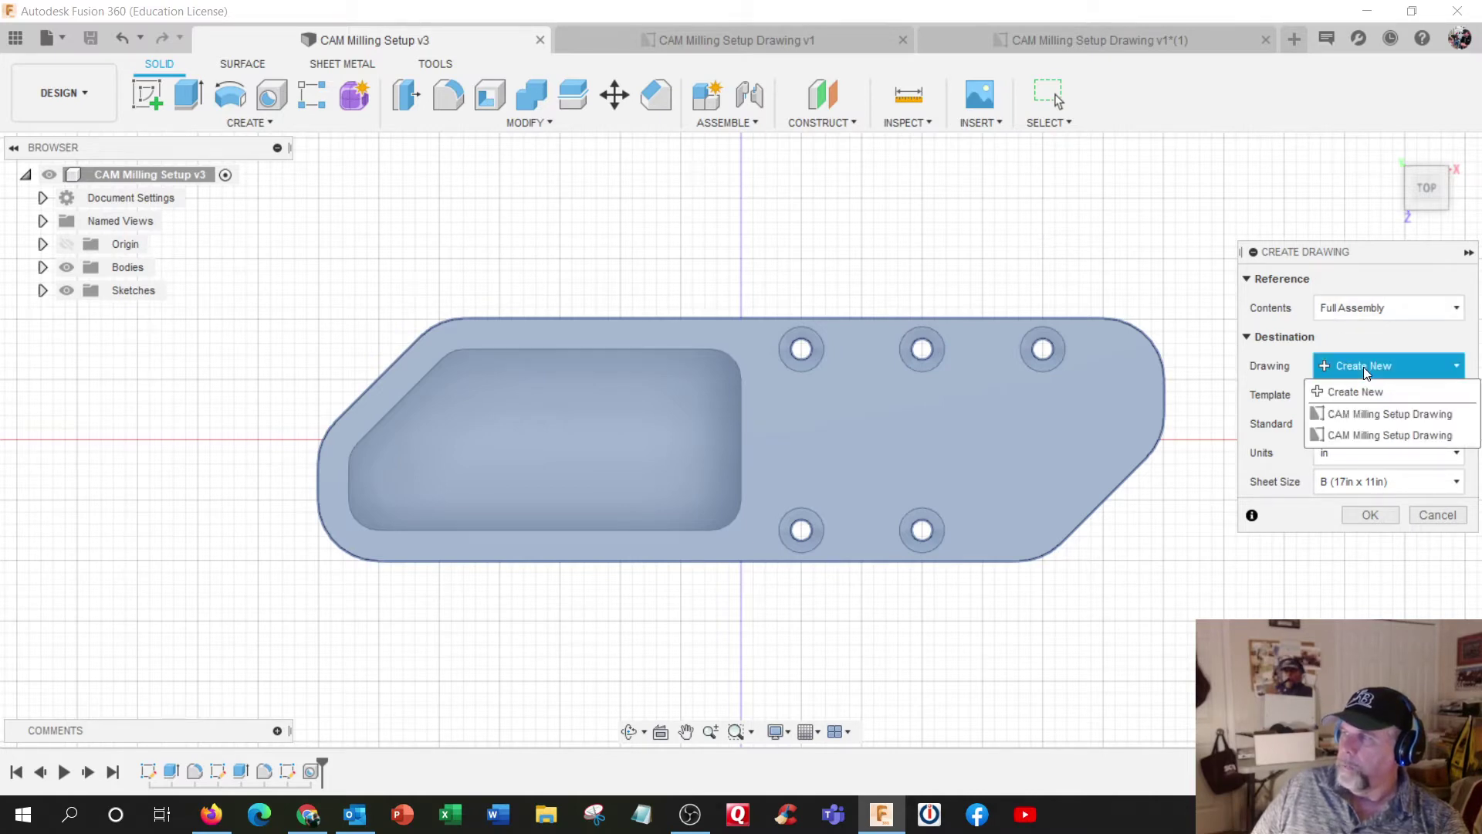
pyautogui.click(1369, 388)
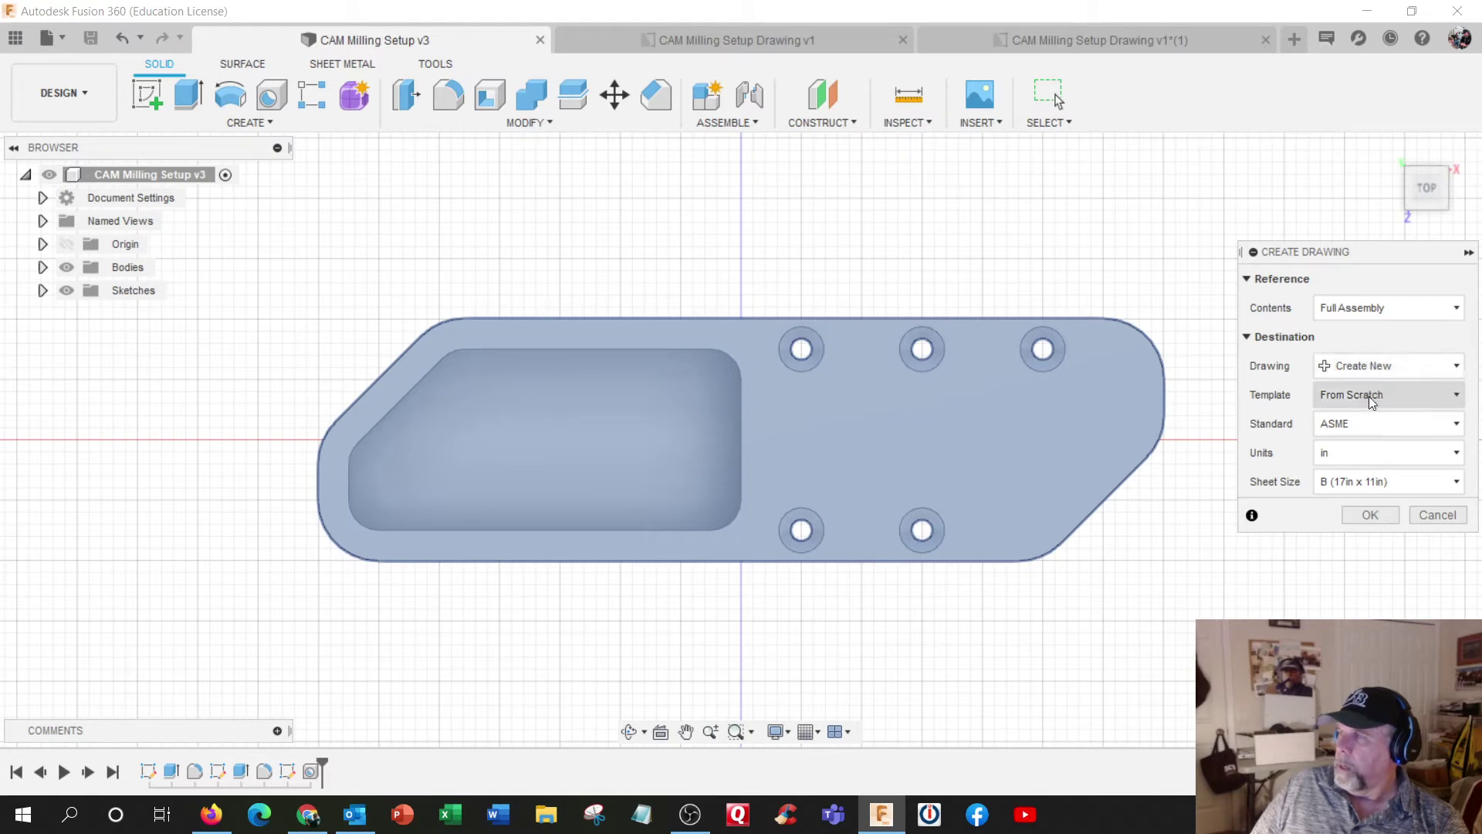
# Step: Check the design's document units and create the drawing from scratch with ASME standard, inch units and sheet size B (17in x 11in)
pyautogui.click(1375, 481)
pyautogui.click(1376, 484)
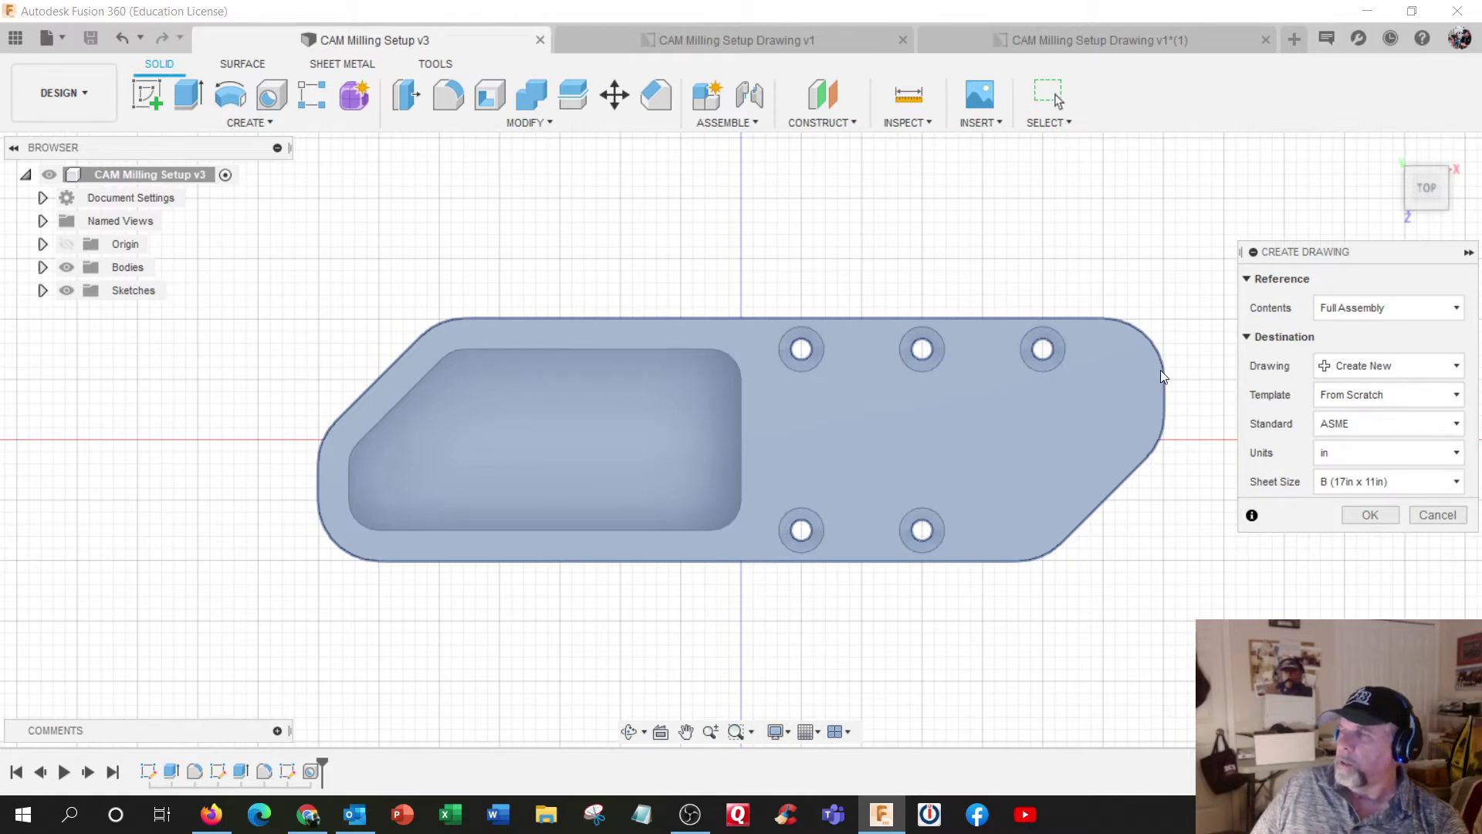
pyautogui.click(43, 199)
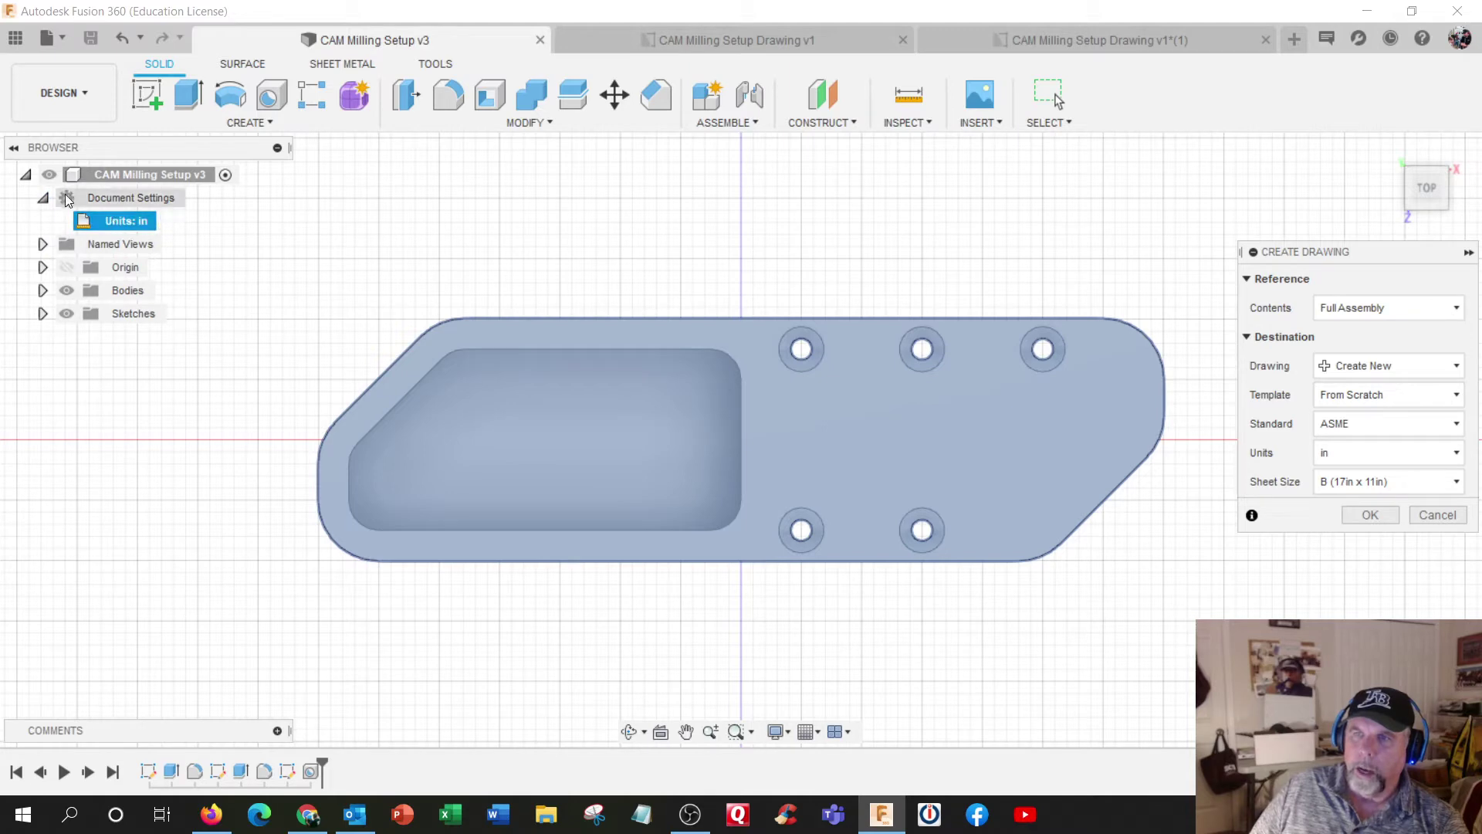
pyautogui.click(44, 198)
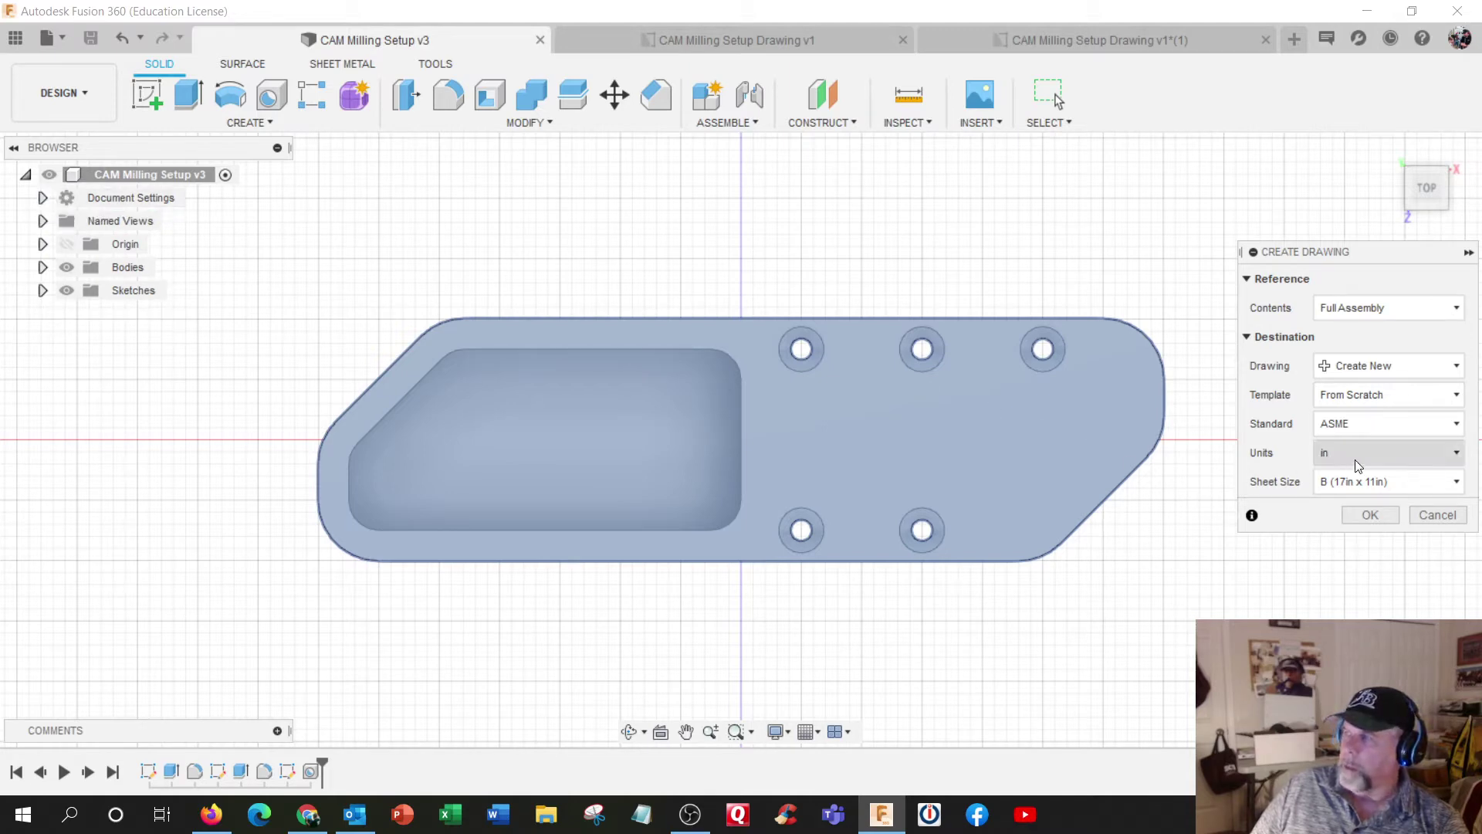
pyautogui.click(1379, 515)
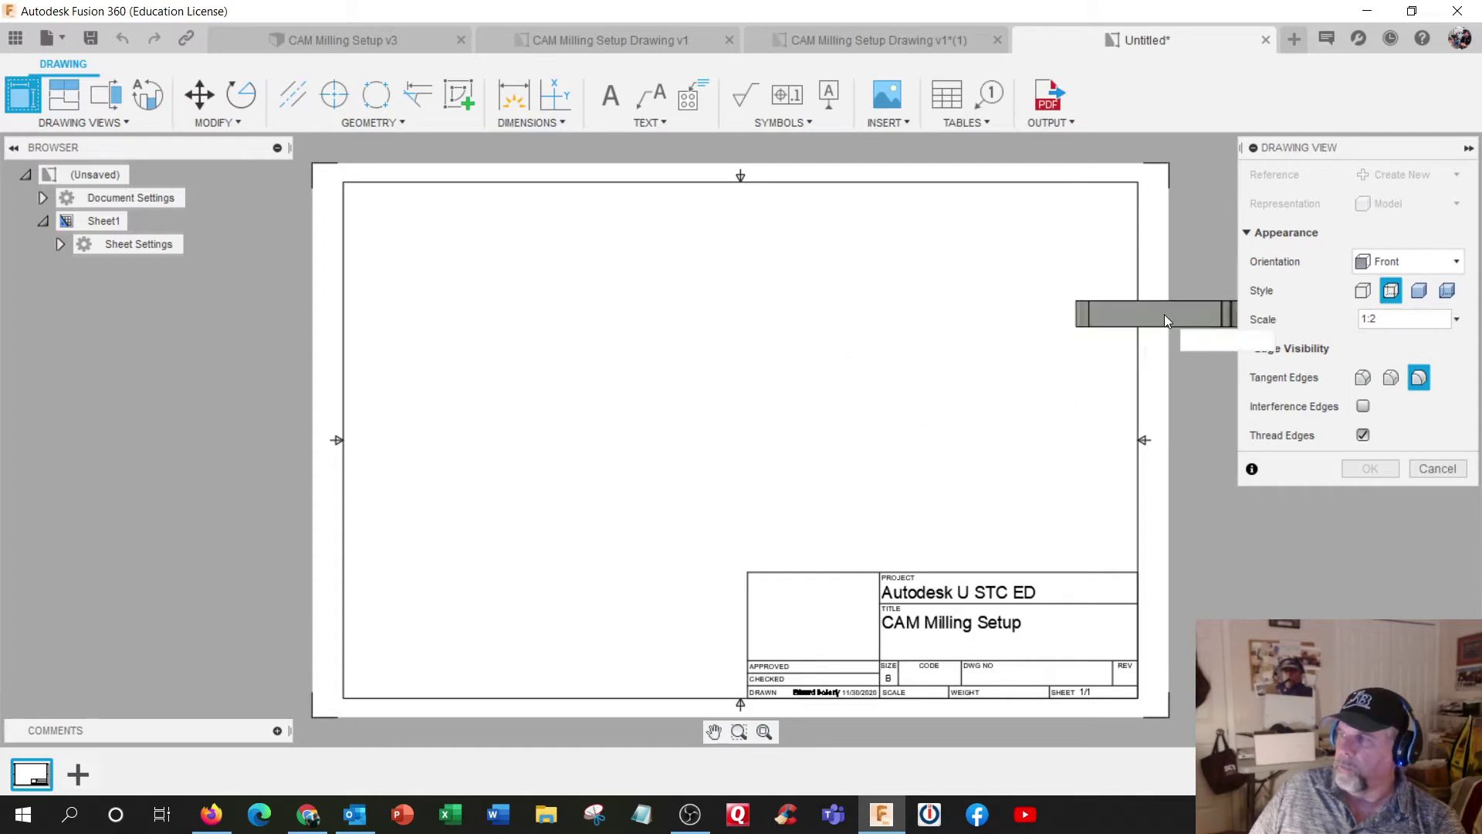
# Step: Place a base view in TOP orientation at 1:2 scale on the sheet, above and left of the title block
pyautogui.click(1388, 264)
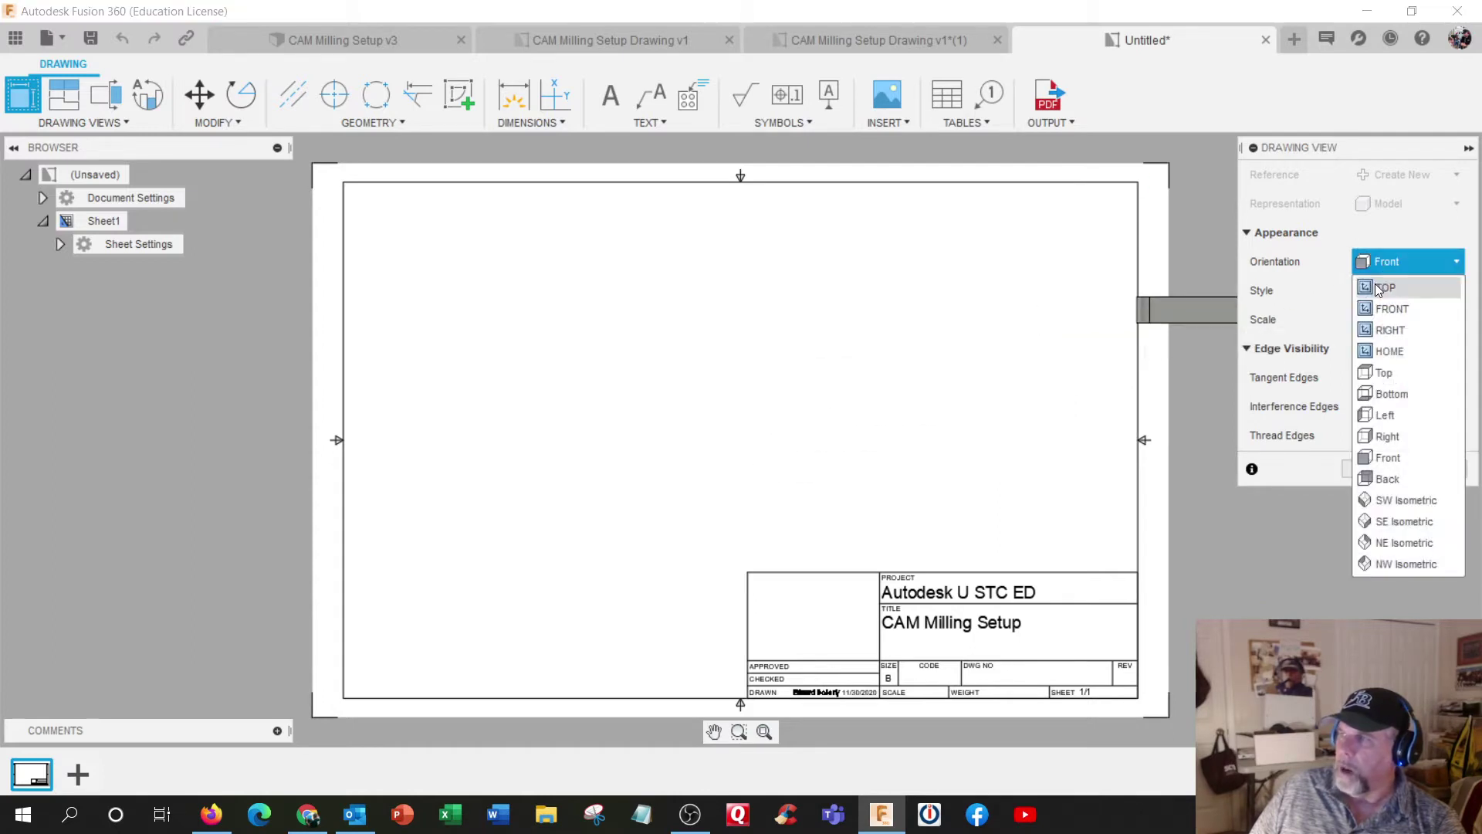
pyautogui.click(1380, 288)
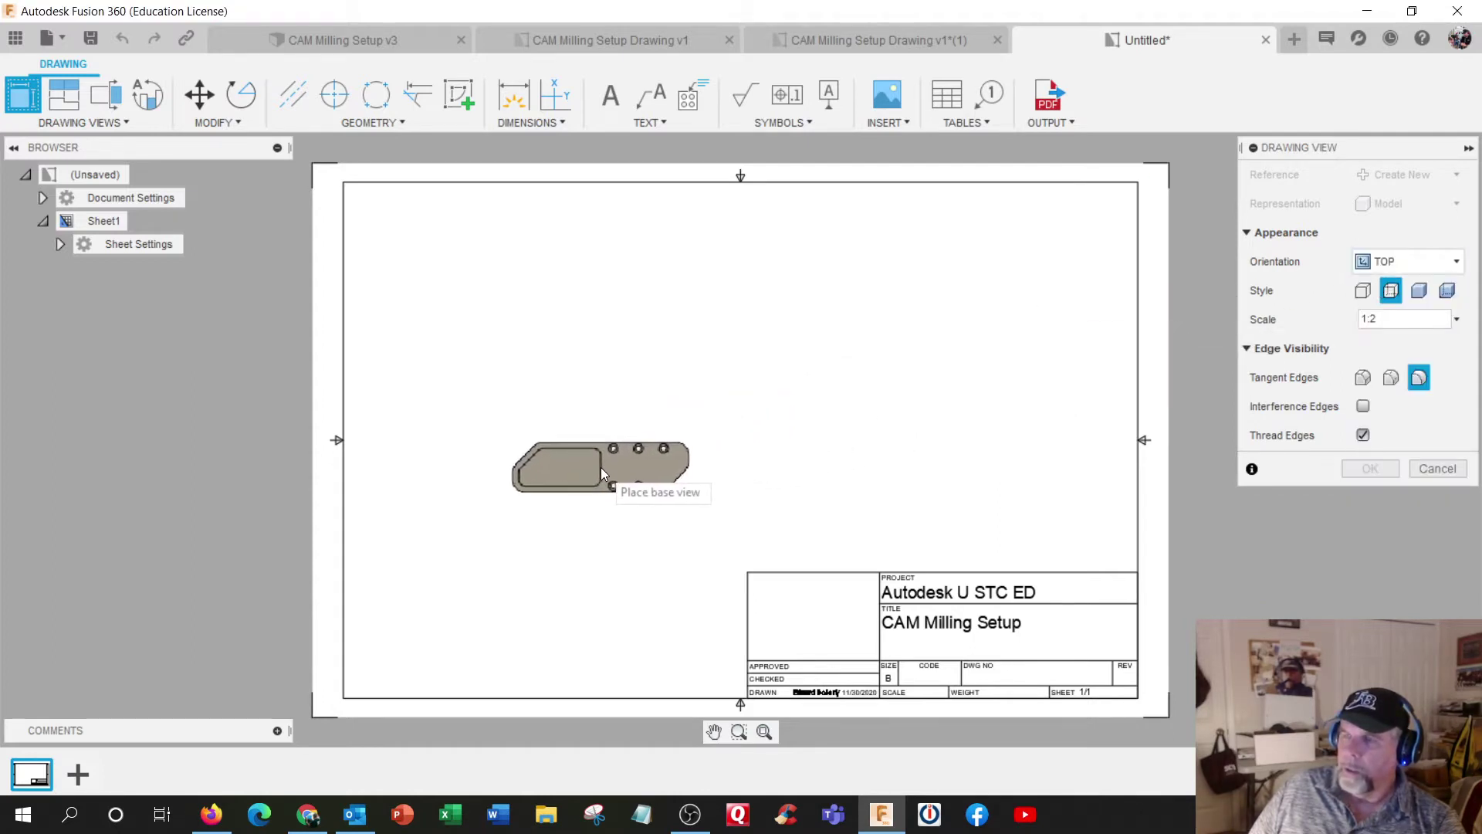
pyautogui.click(598, 481)
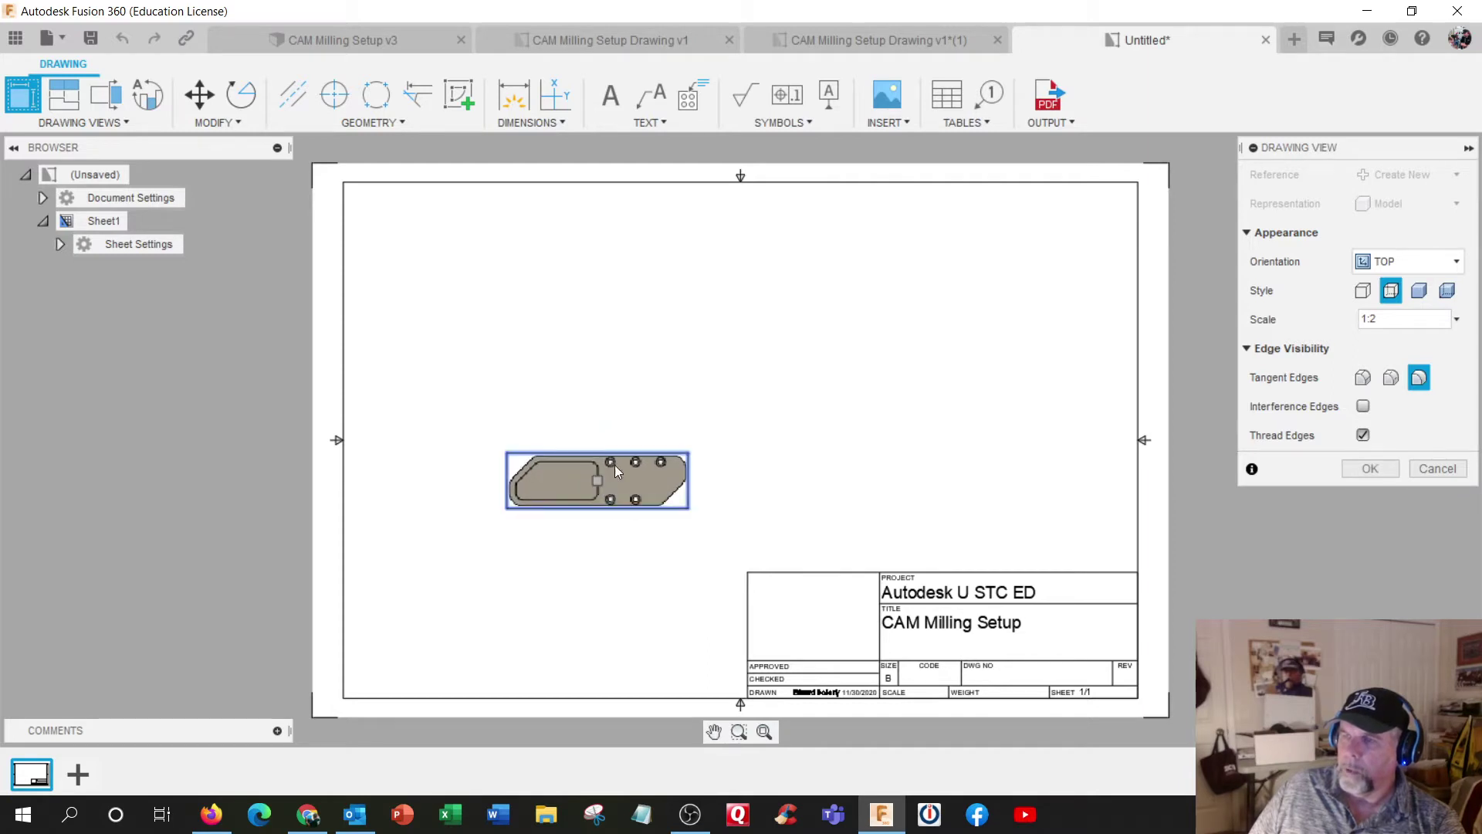
pyautogui.press('Return')
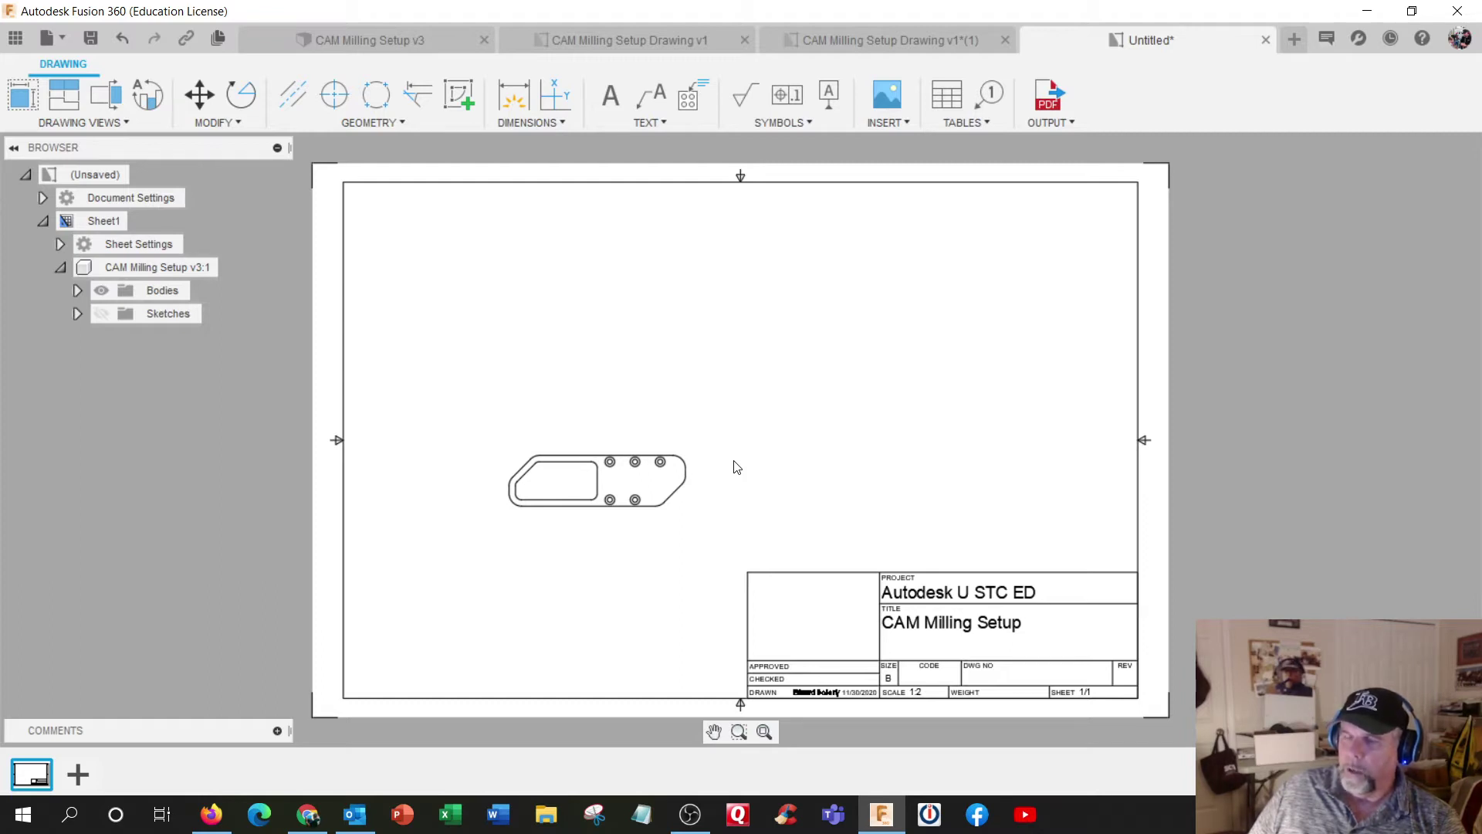
# Step: Edit the placed base view and set its scale to 1:1
pyautogui.click(596, 481)
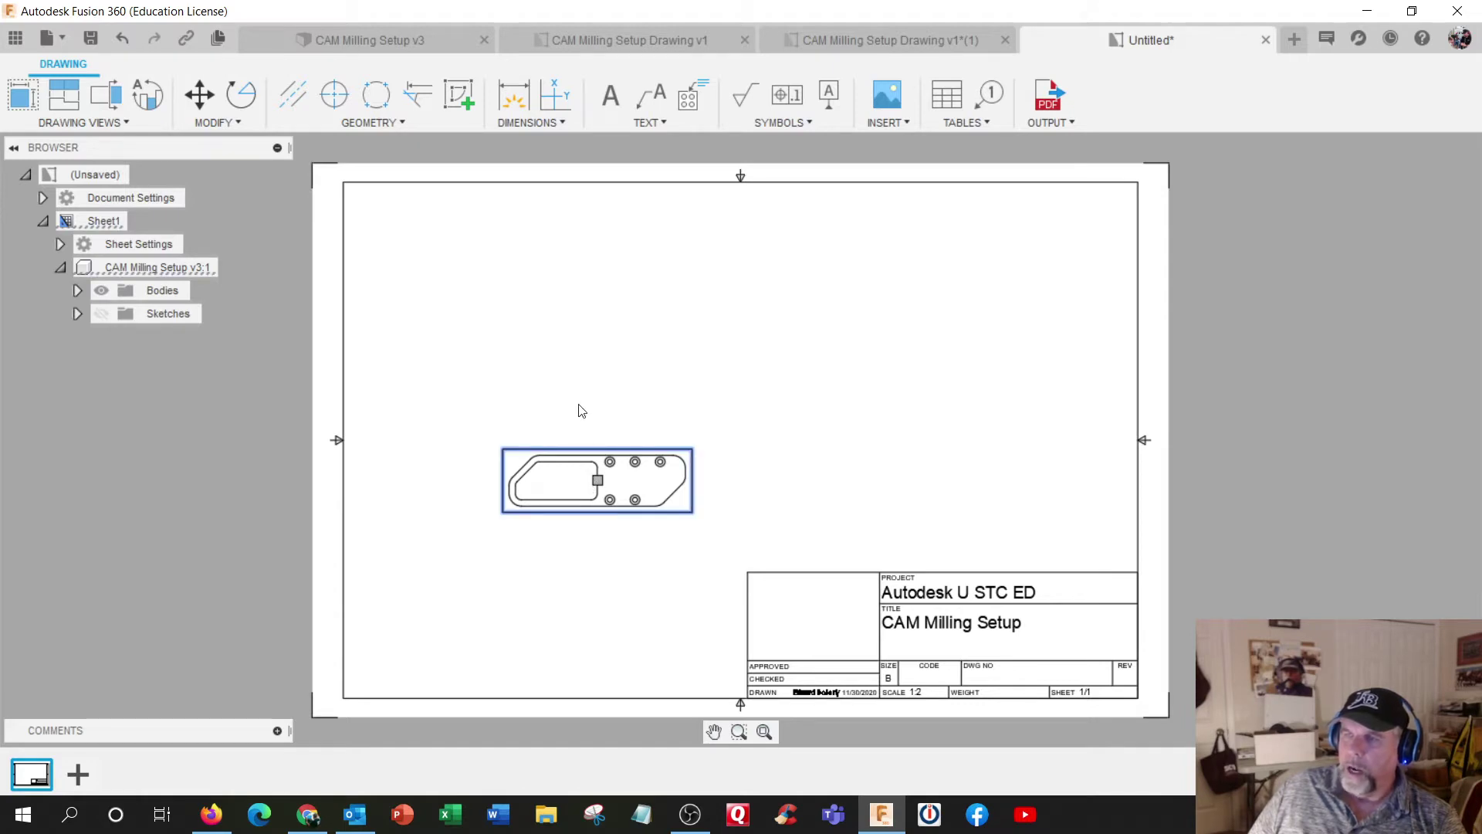
pyautogui.rightClick(612, 481)
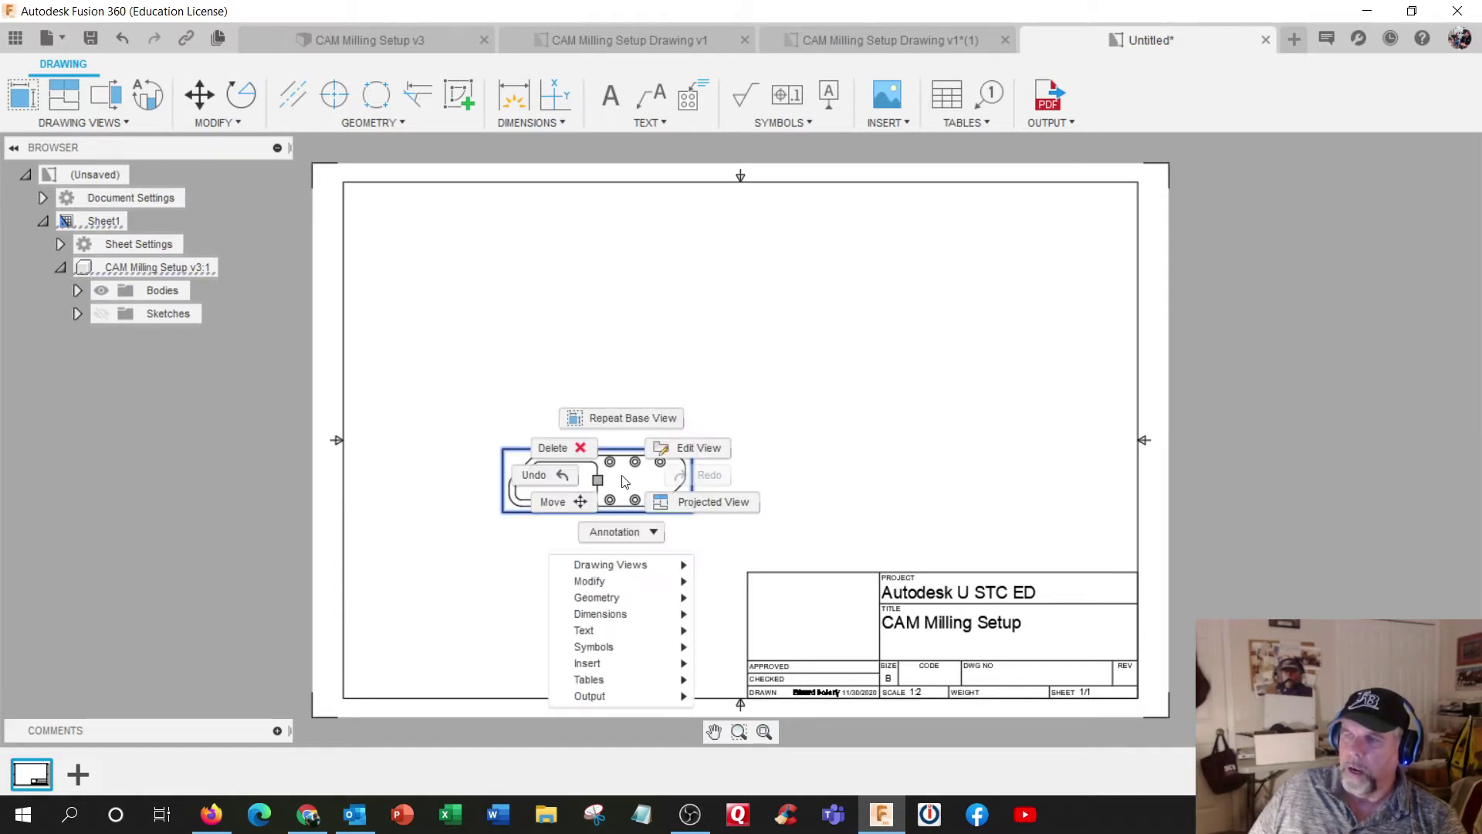
pyautogui.click(673, 455)
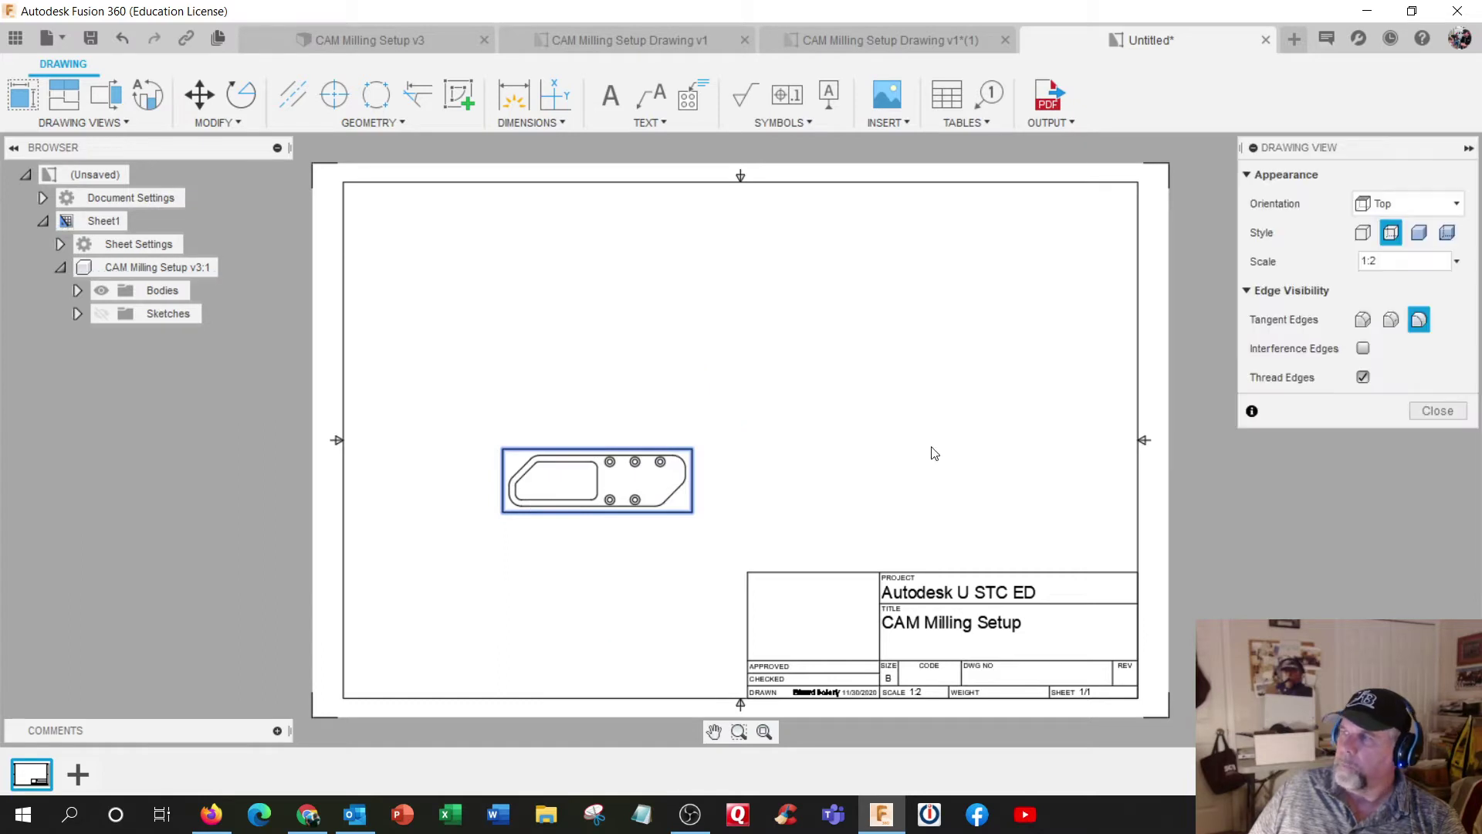
pyautogui.moveTo(1308, 153); pyautogui.dragTo(1278, 157)
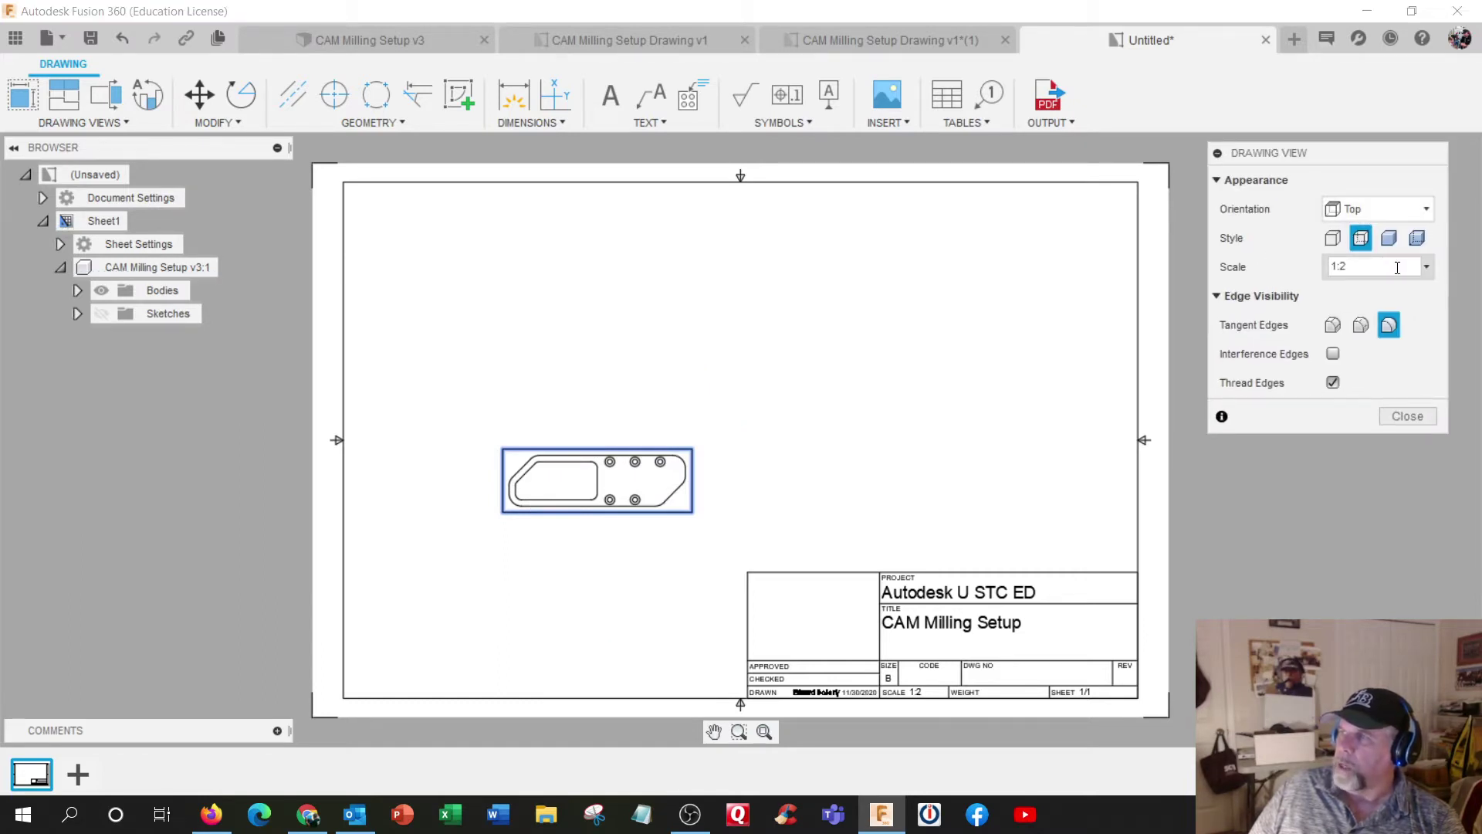
pyautogui.click(1426, 267)
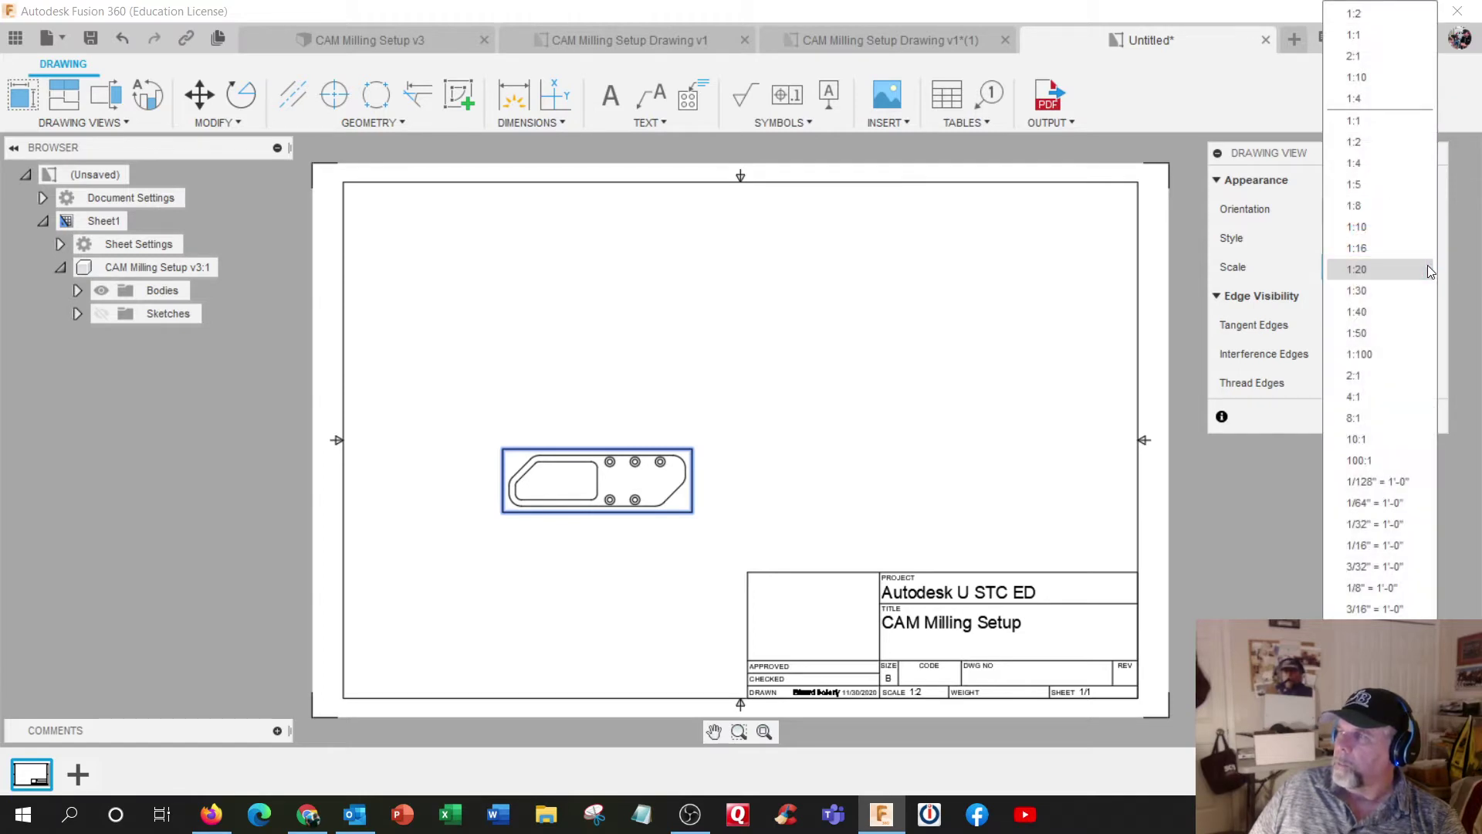
pyautogui.click(1382, 119)
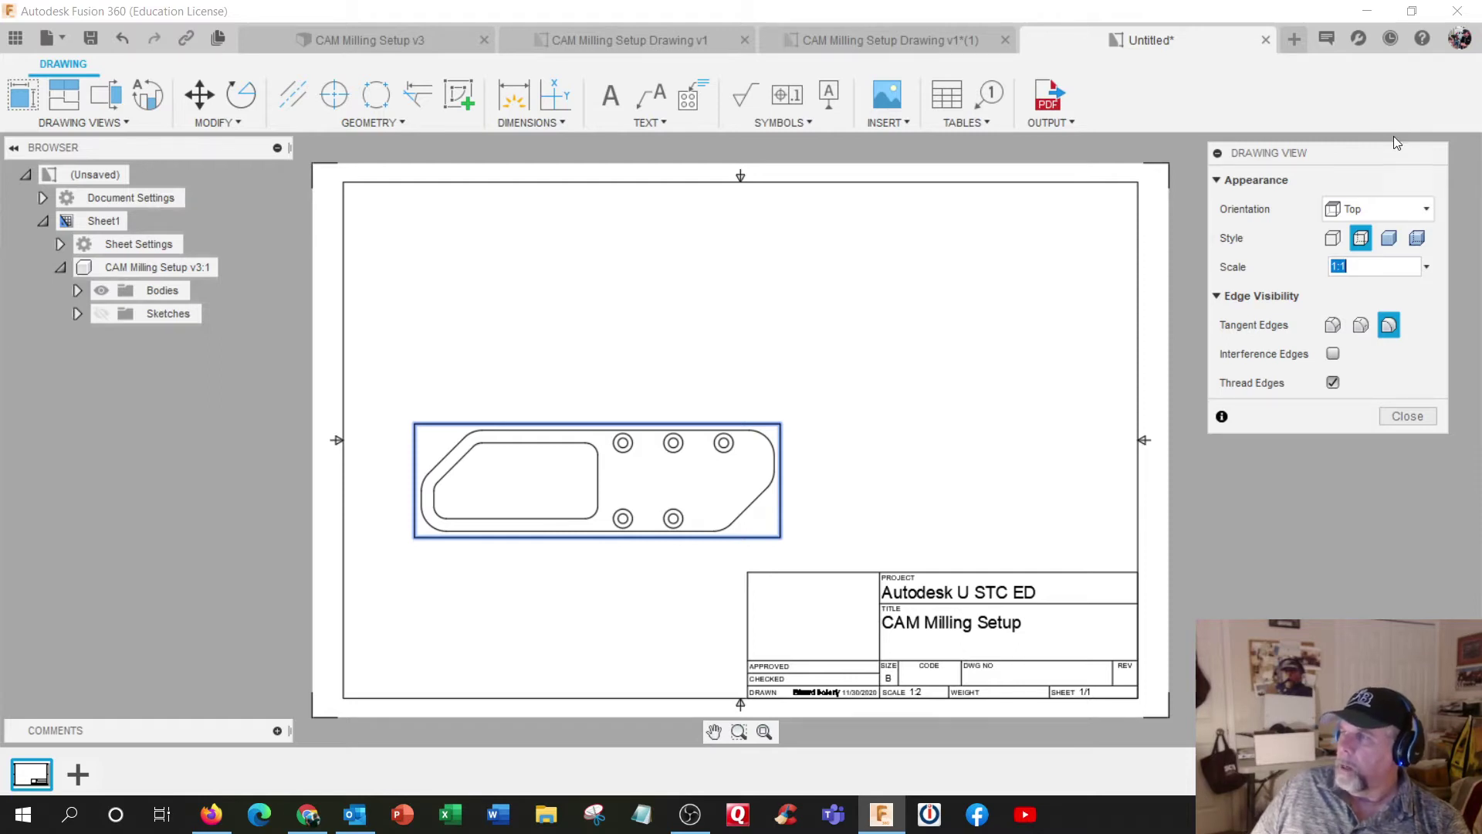
pyautogui.click(1404, 419)
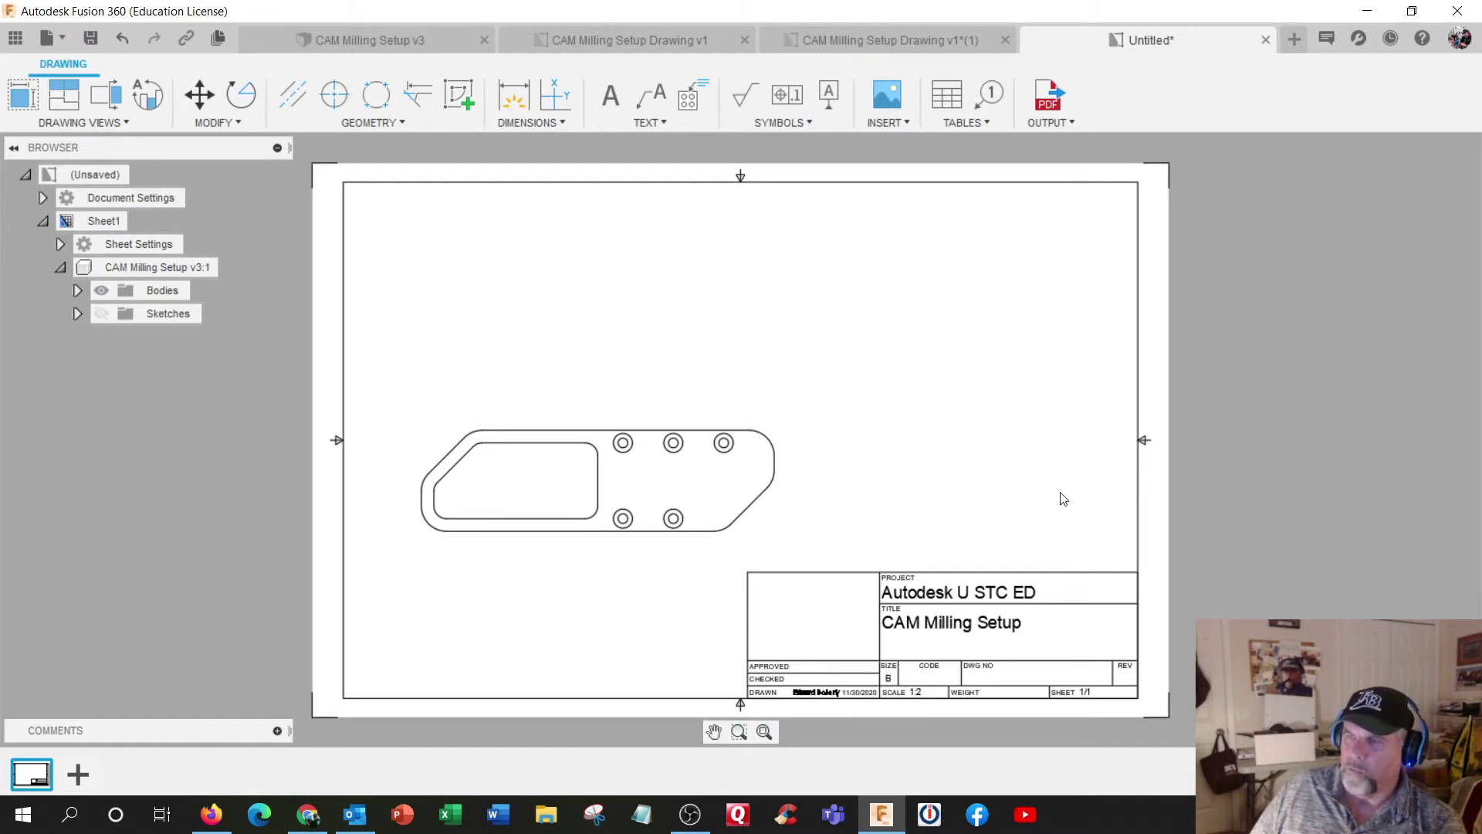
# Step: Place a projected view of the top base view directly above it on the sheet
pyautogui.click(65, 101)
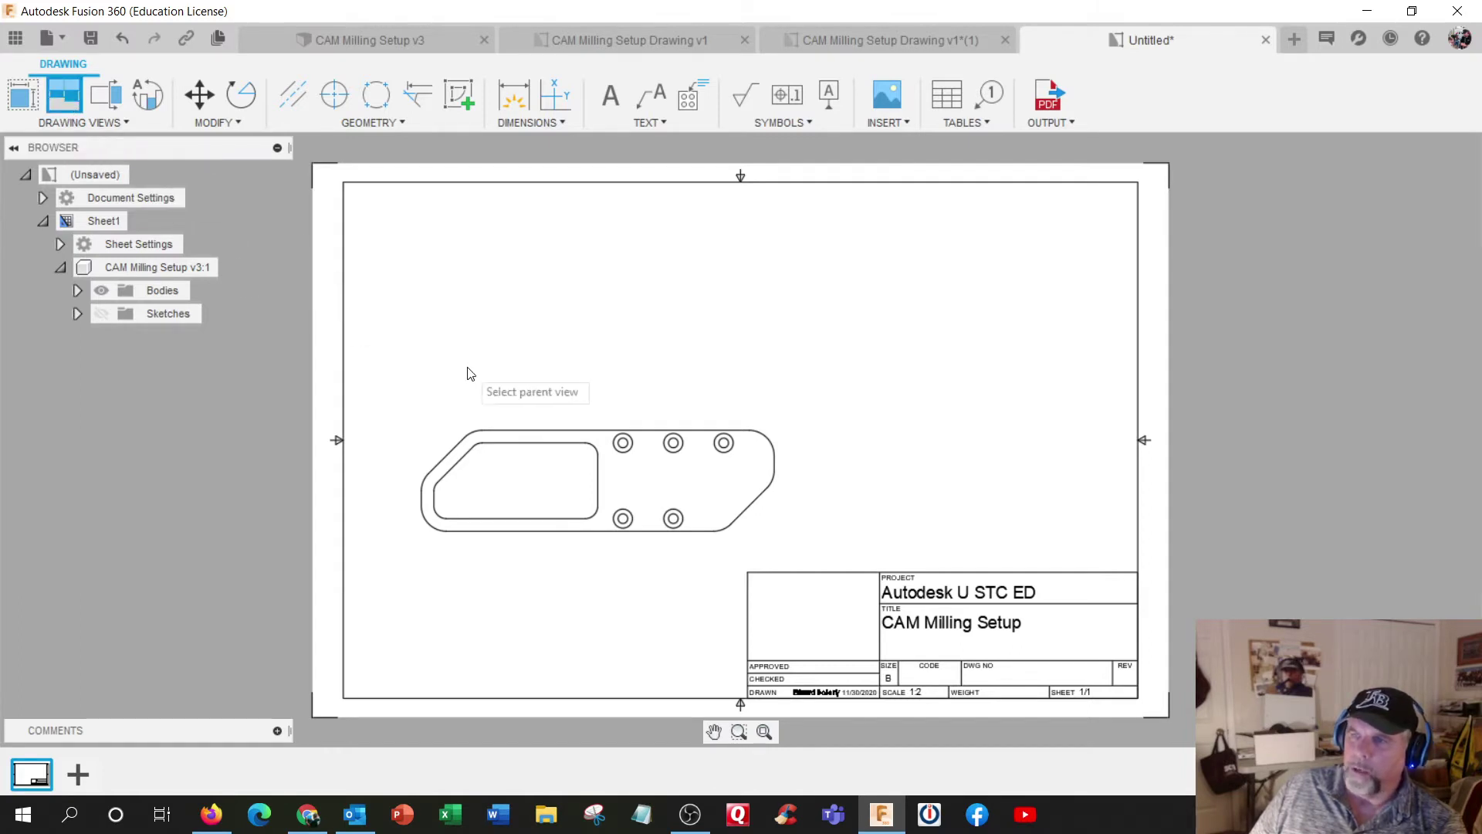
pyautogui.click(597, 467)
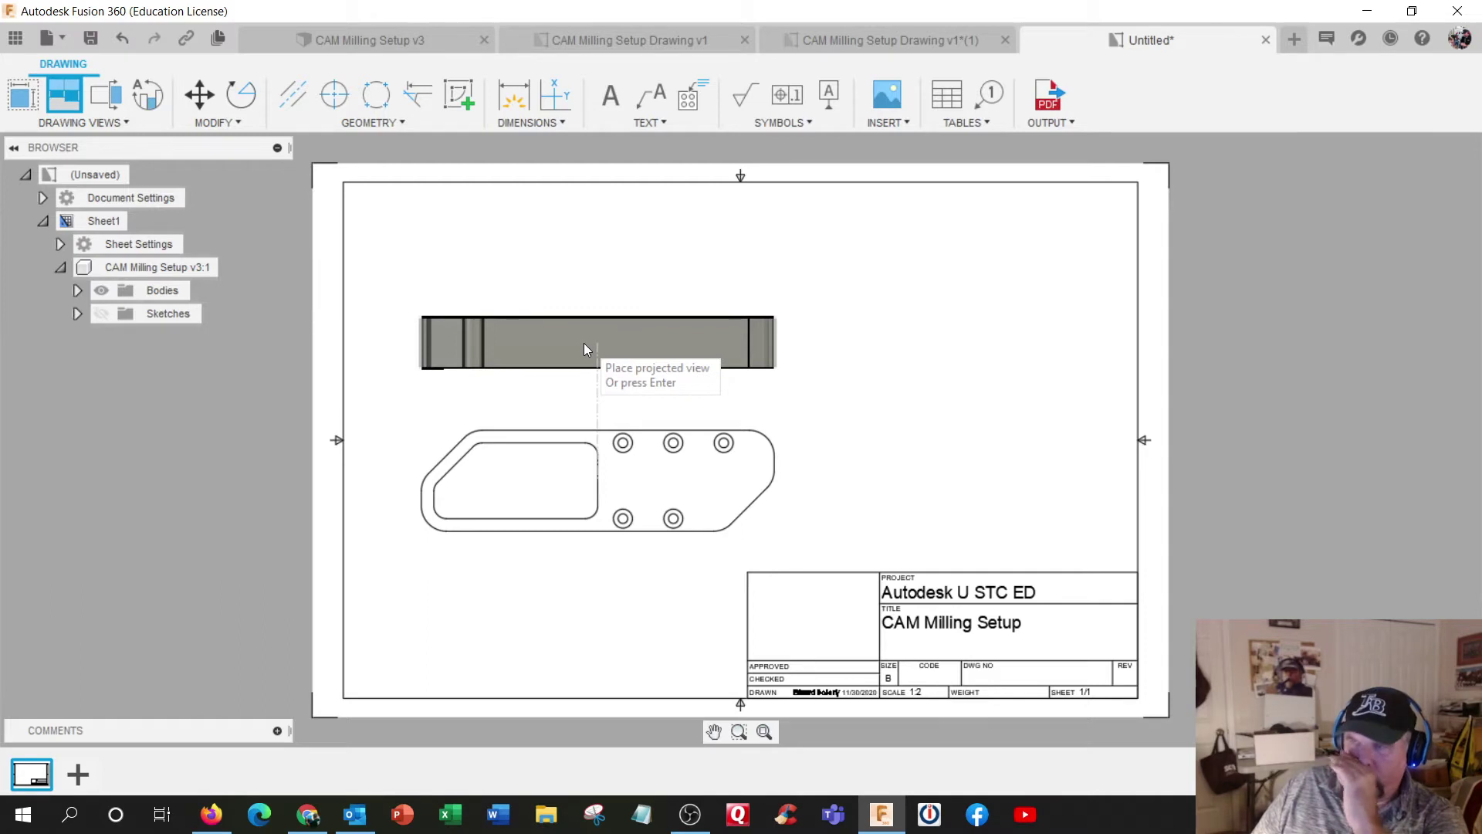
pyautogui.click(587, 318)
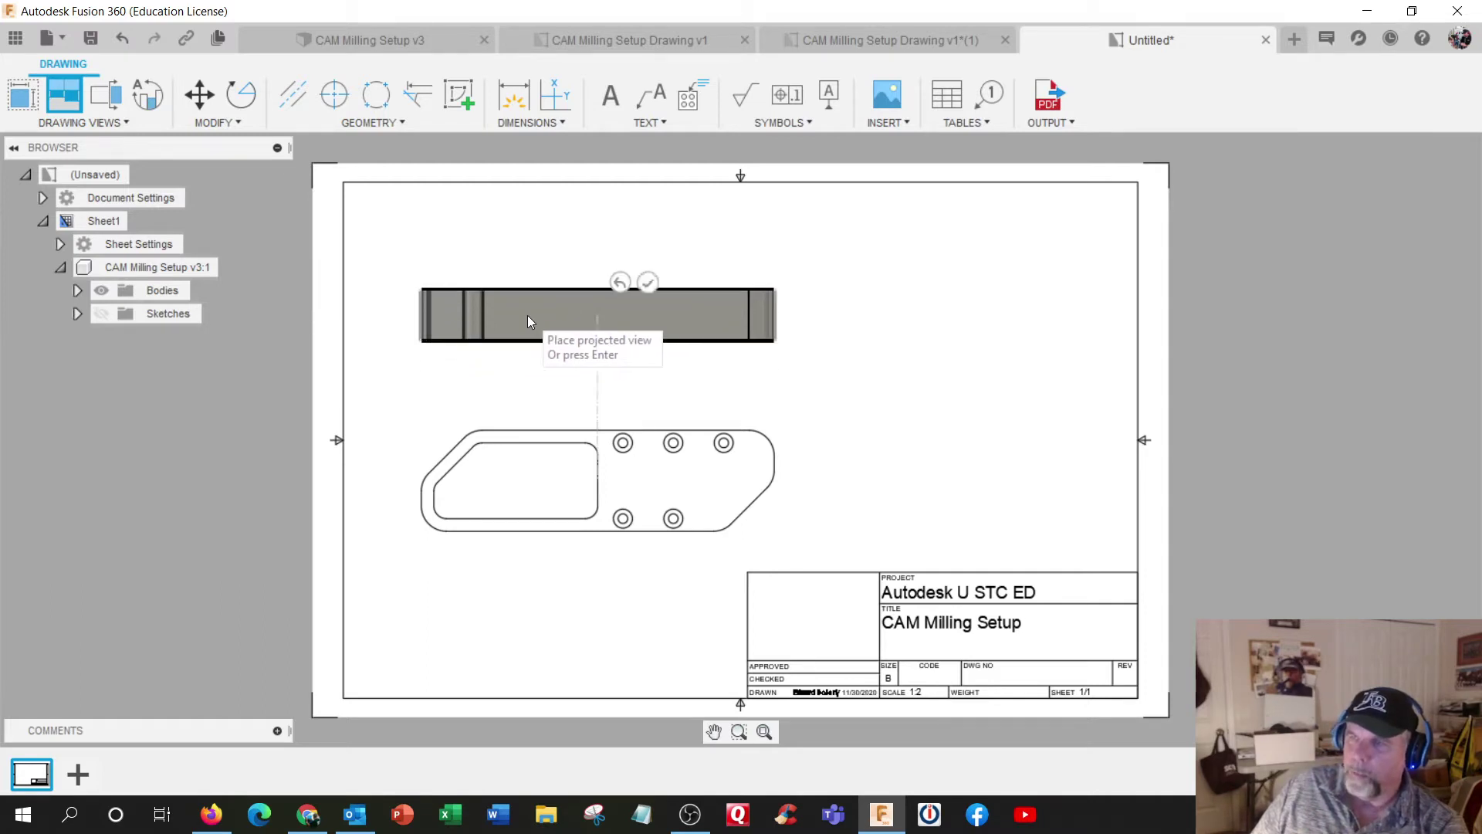
pyautogui.press('Return')
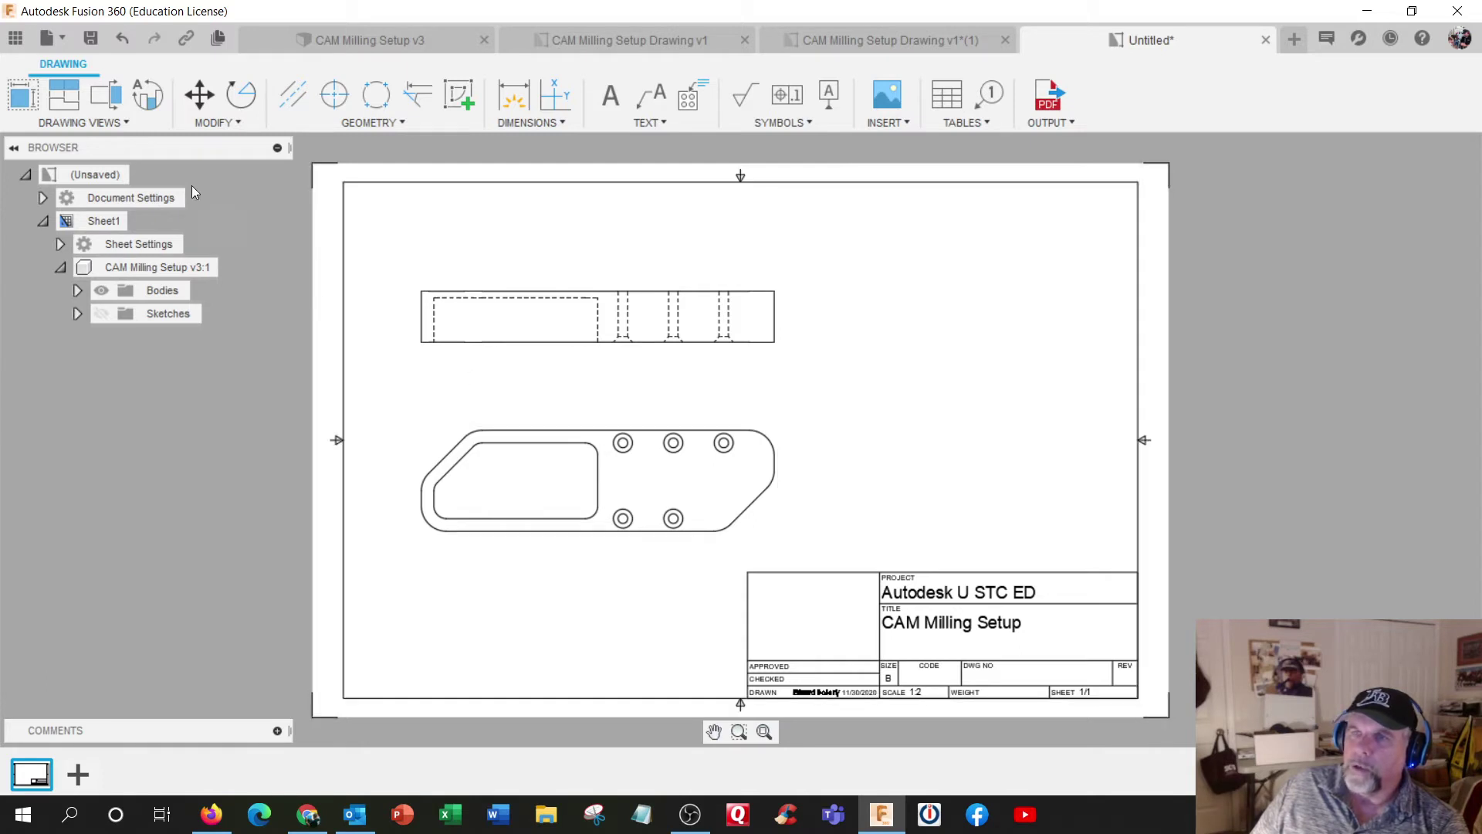
# Step: Project a side view from the base view, placing it to the right of the base view and above the title block
pyautogui.click(77, 94)
pyautogui.click(576, 460)
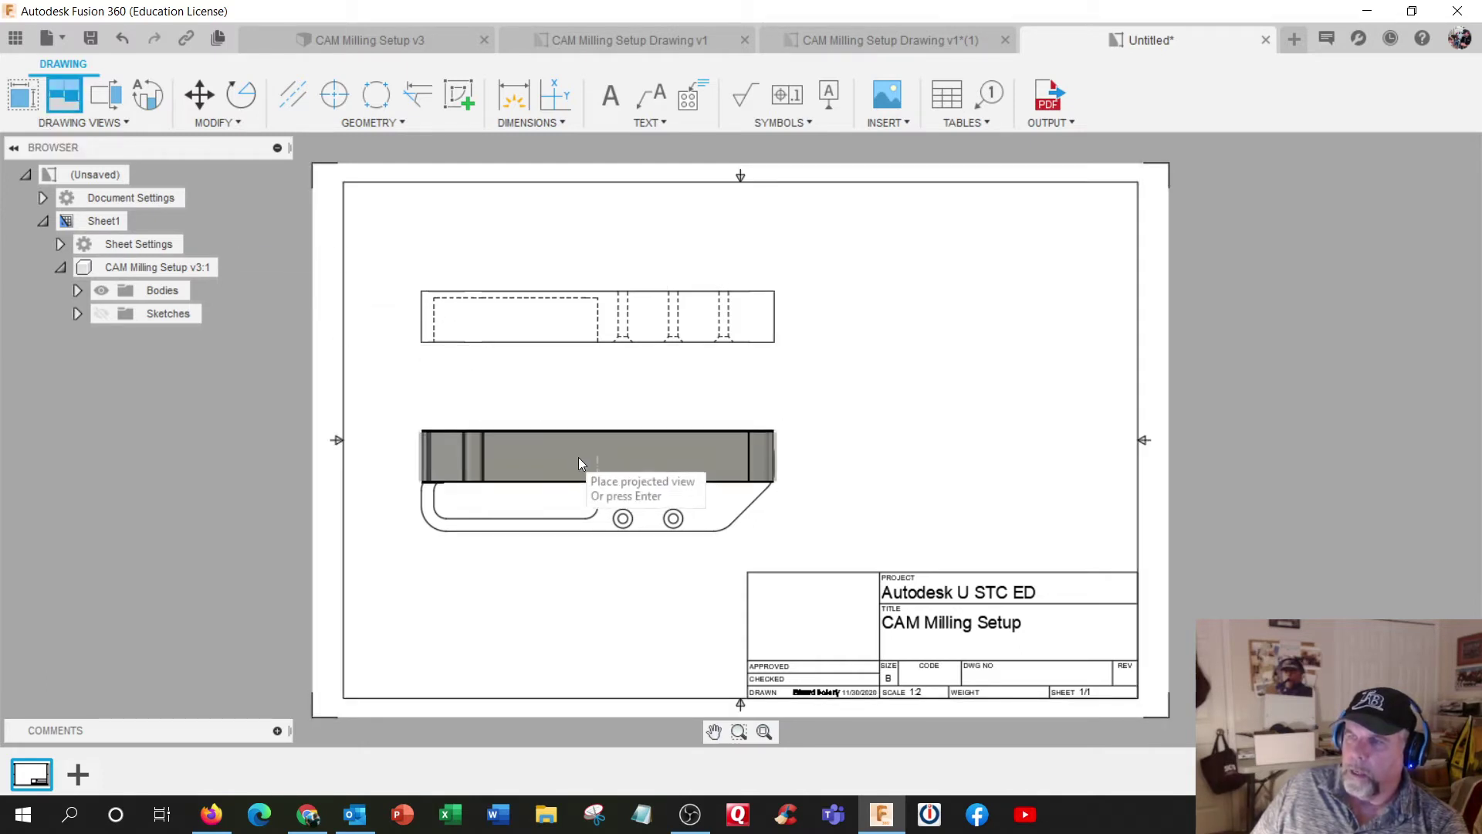
pyautogui.click(851, 471)
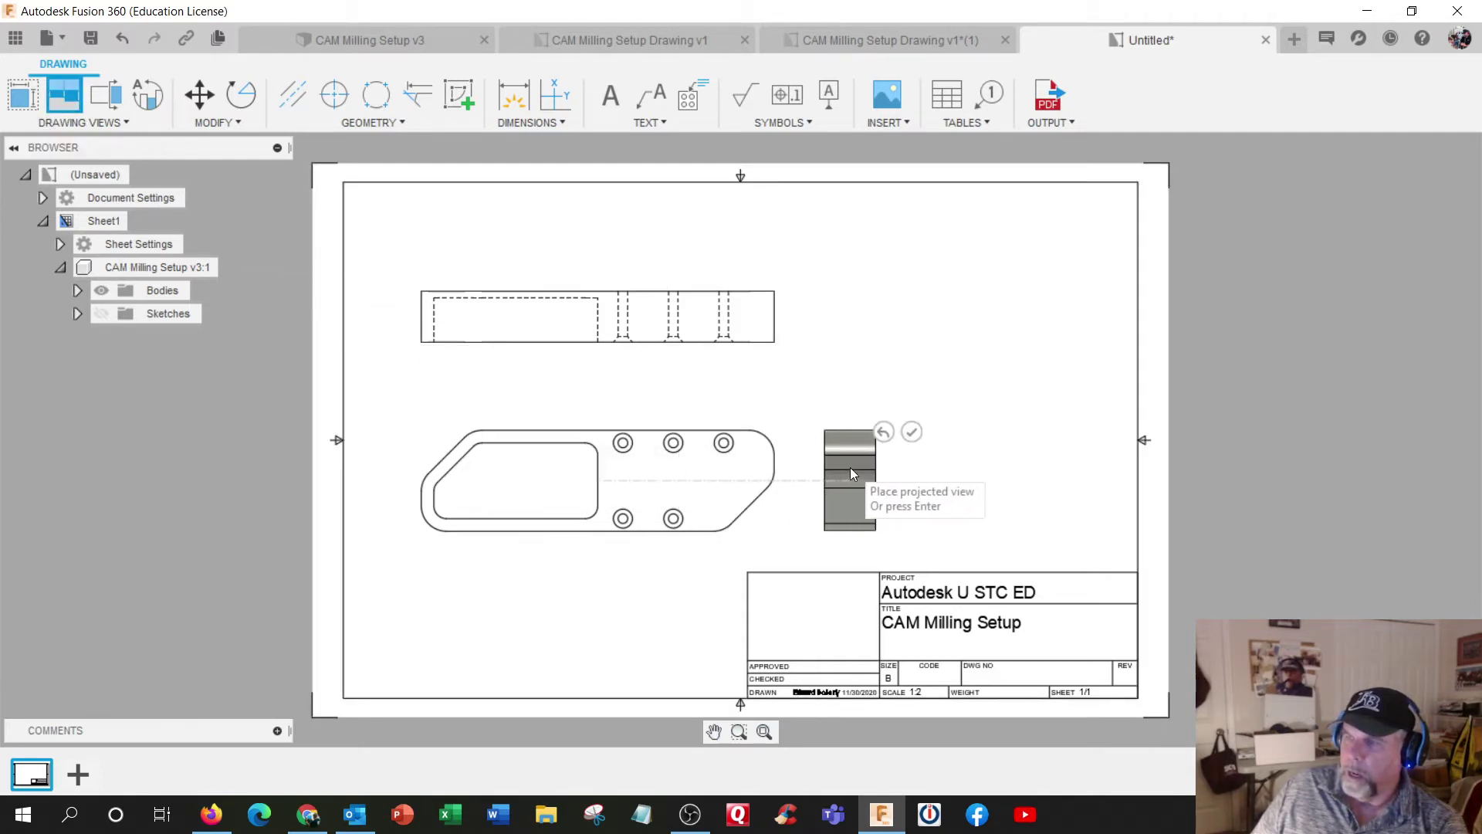
pyautogui.press('Return')
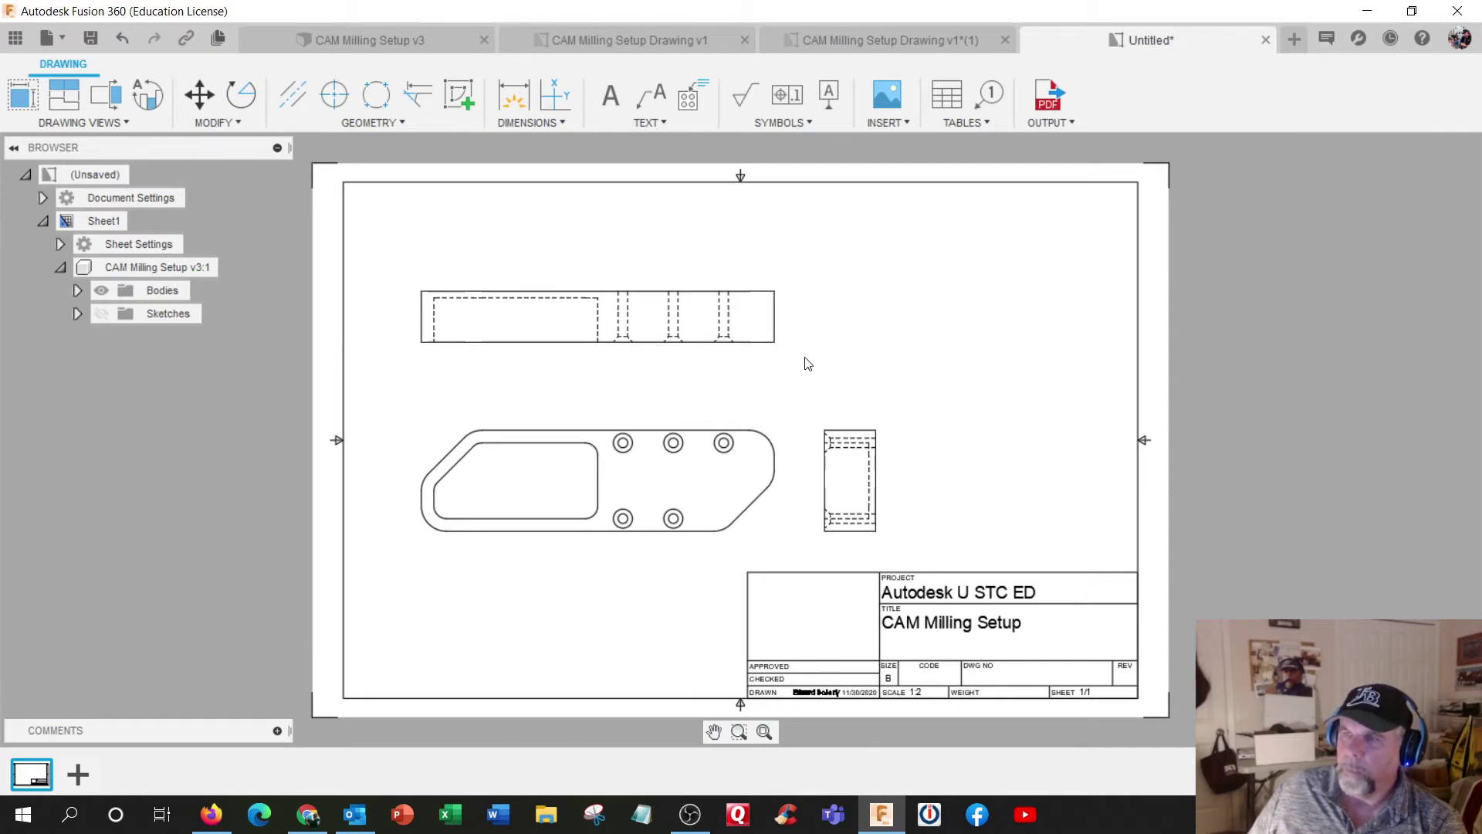
# Step: Project an isometric view from the base view into the upper right corner of the sheet
pyautogui.click(77, 95)
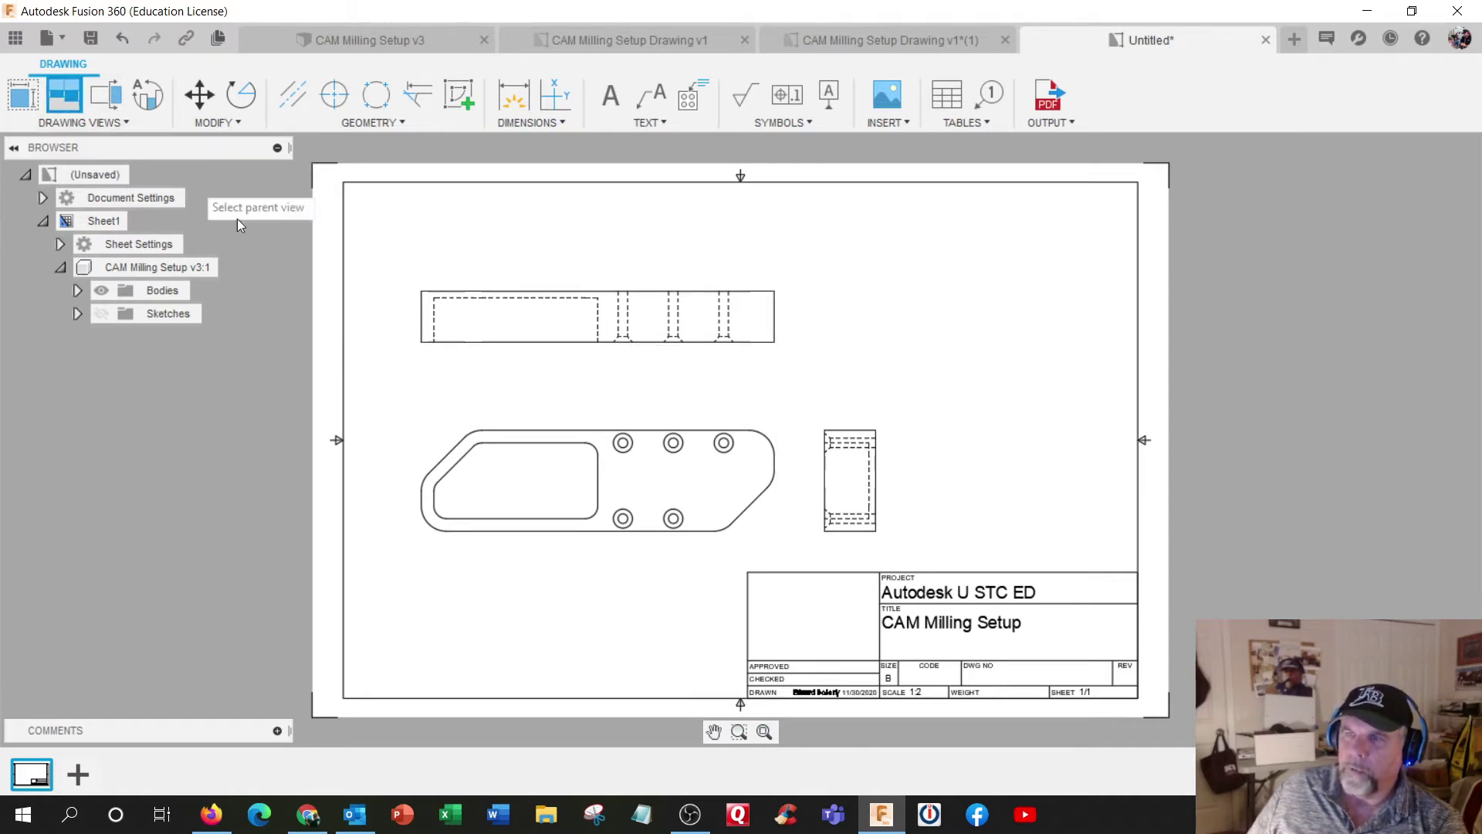
pyautogui.click(674, 468)
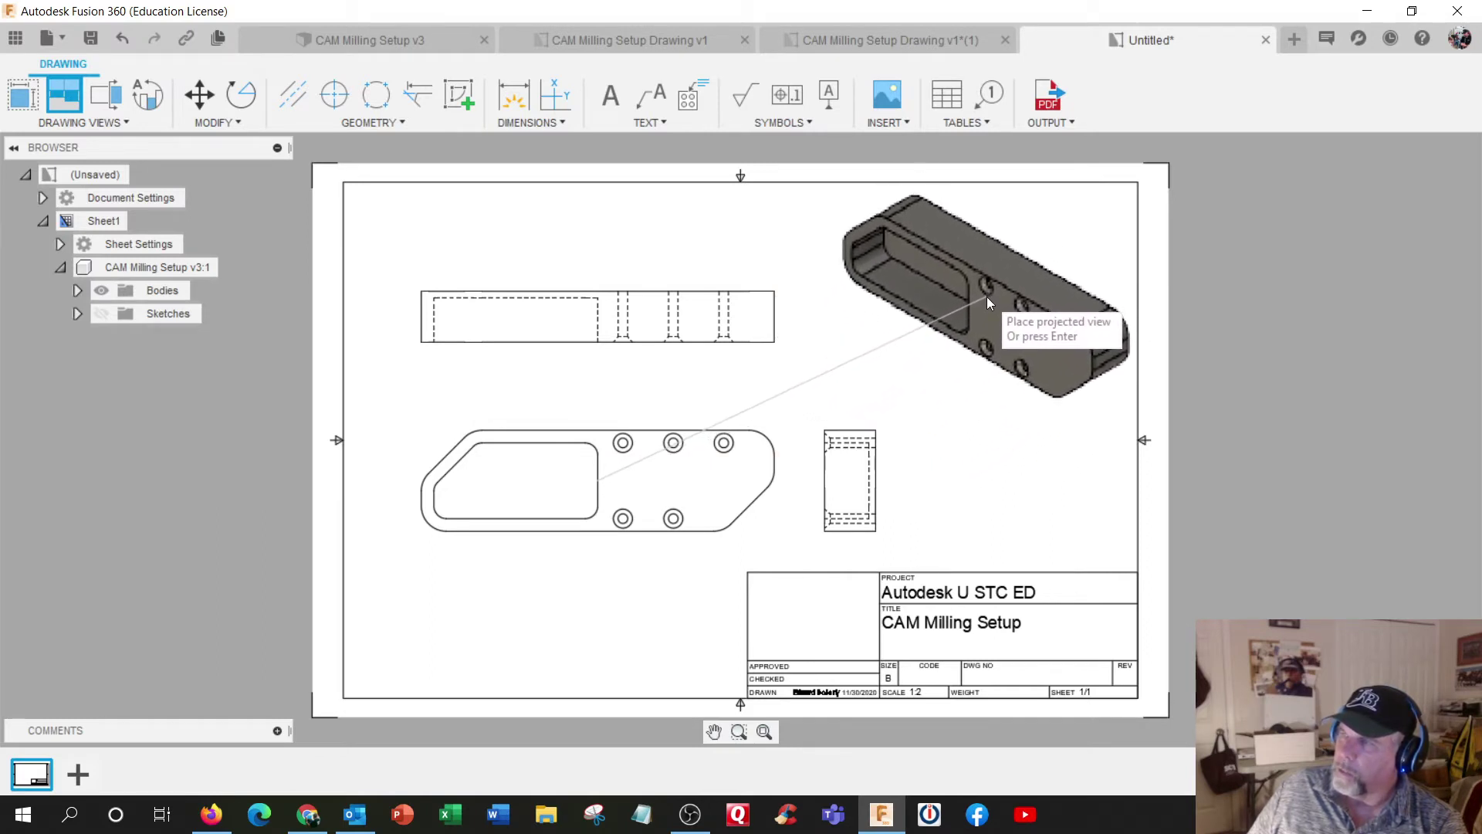
pyautogui.click(987, 296)
pyautogui.press('Return')
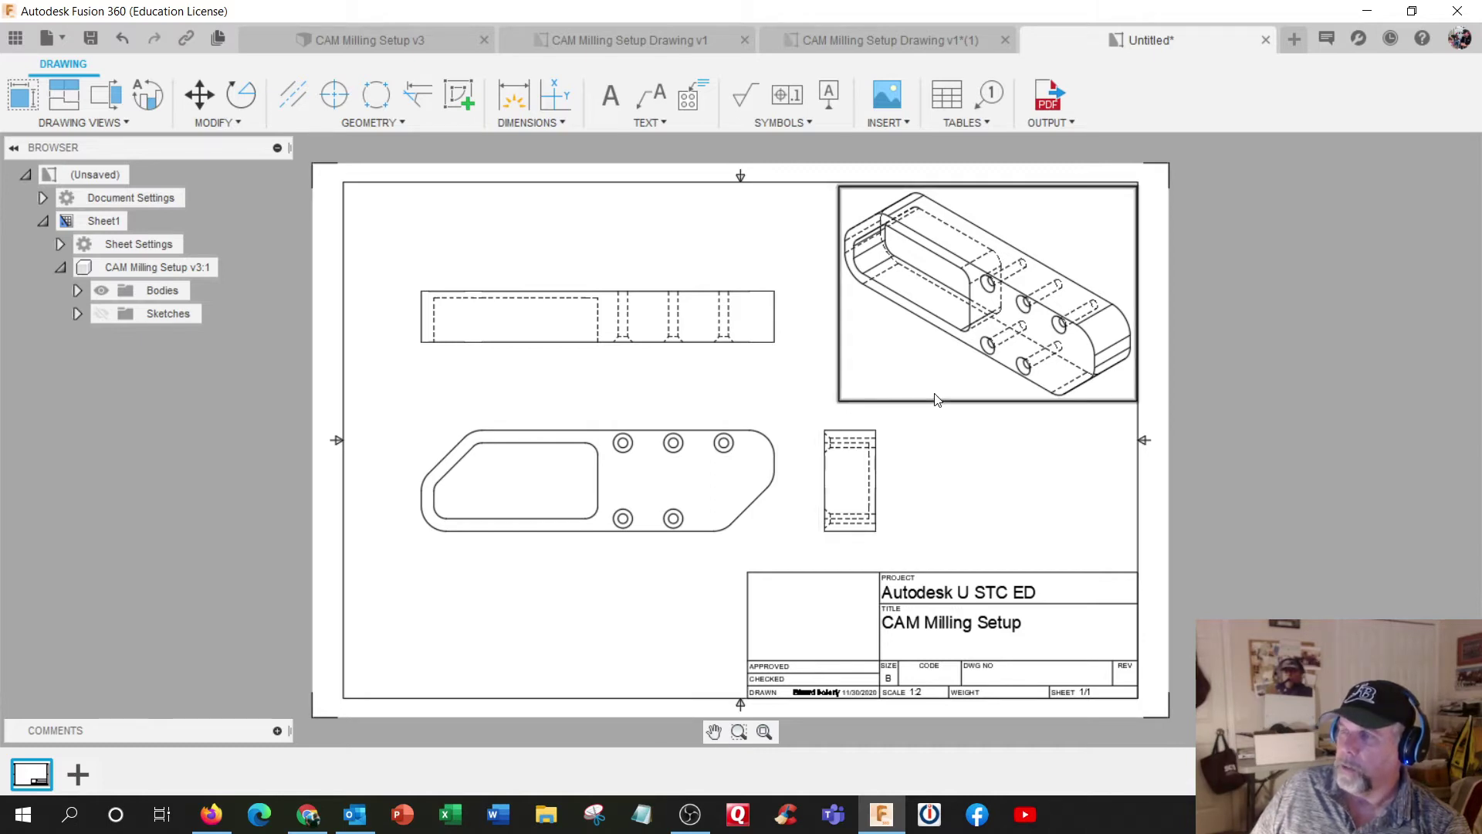
# Step: Change the isometric view's style to shaded and shift the projected side view slightly farther right of the base view
pyautogui.click(980, 331)
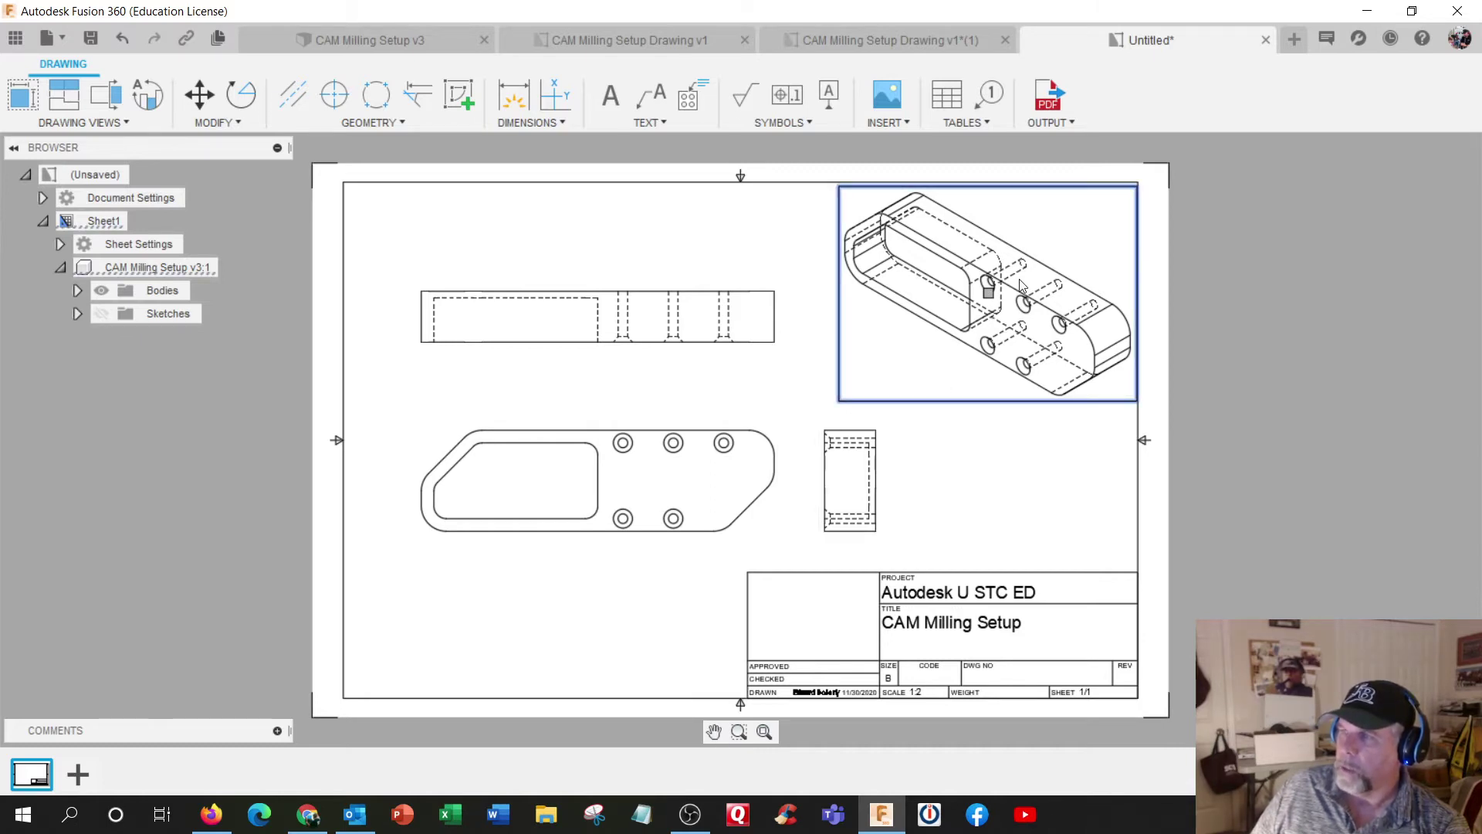
pyautogui.rightClick(1021, 285)
pyautogui.click(1085, 251)
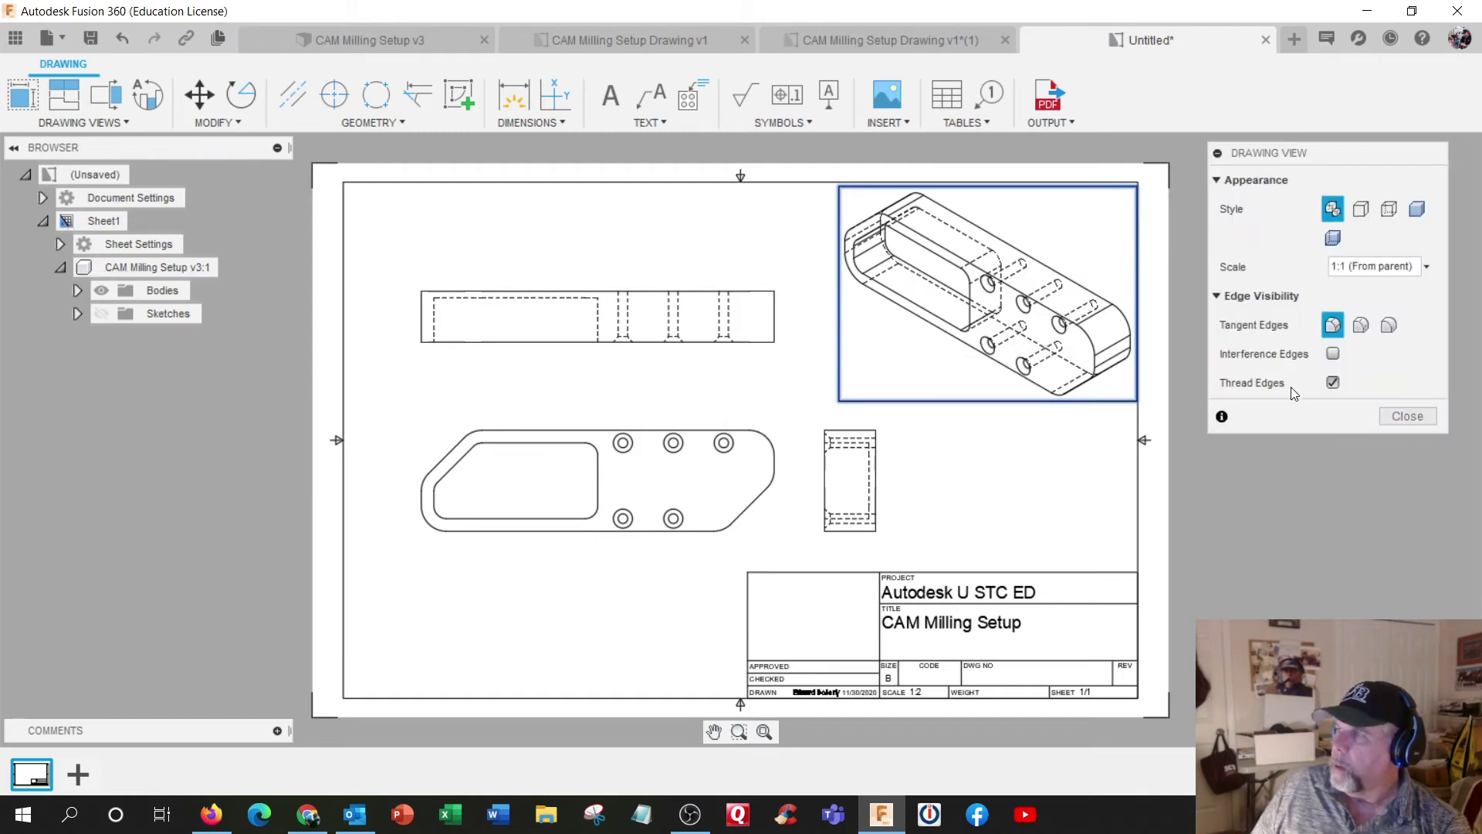
pyautogui.click(1362, 210)
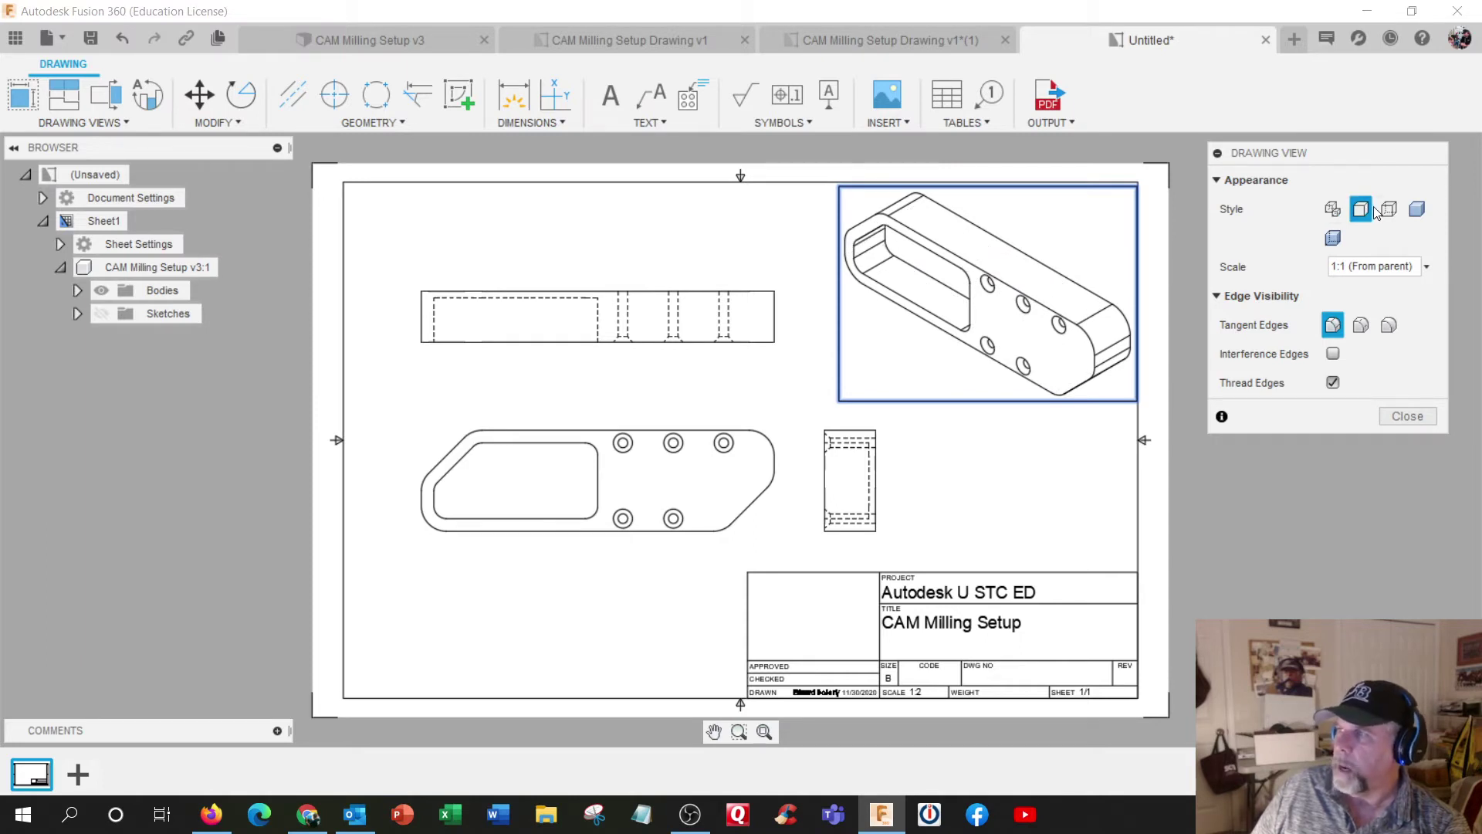
pyautogui.click(1390, 210)
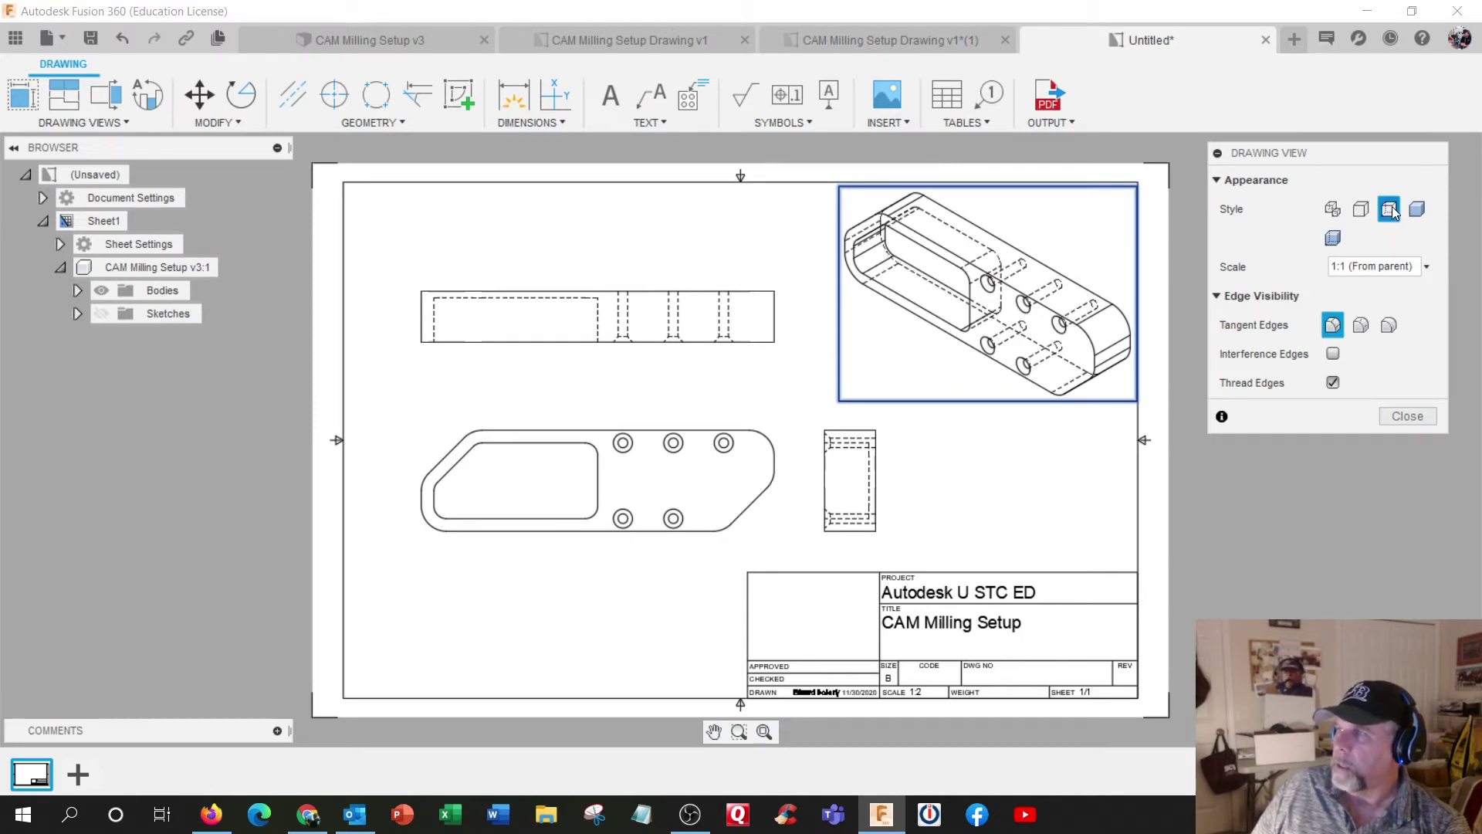
pyautogui.click(1418, 210)
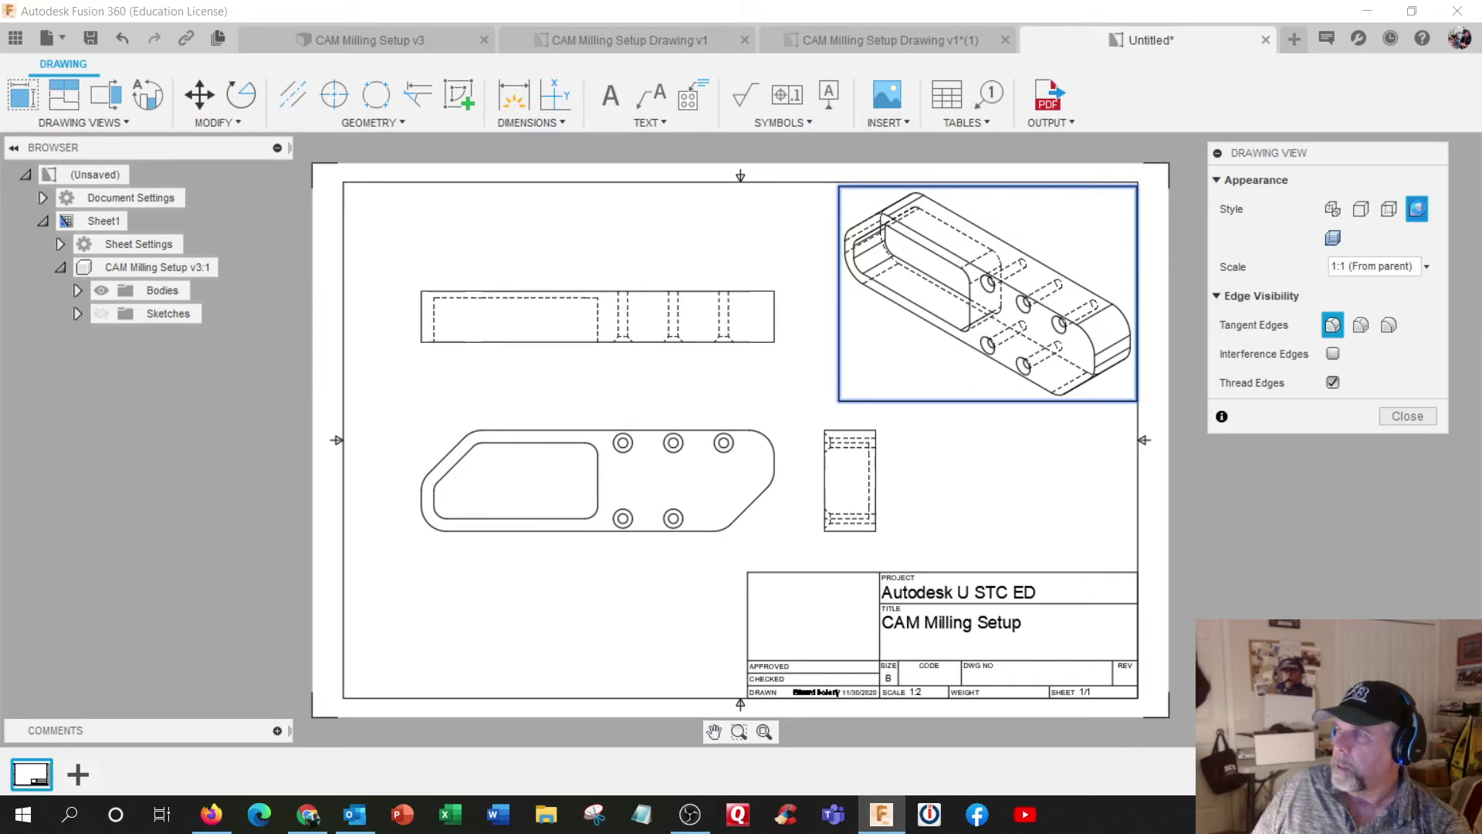
pyautogui.click(1403, 414)
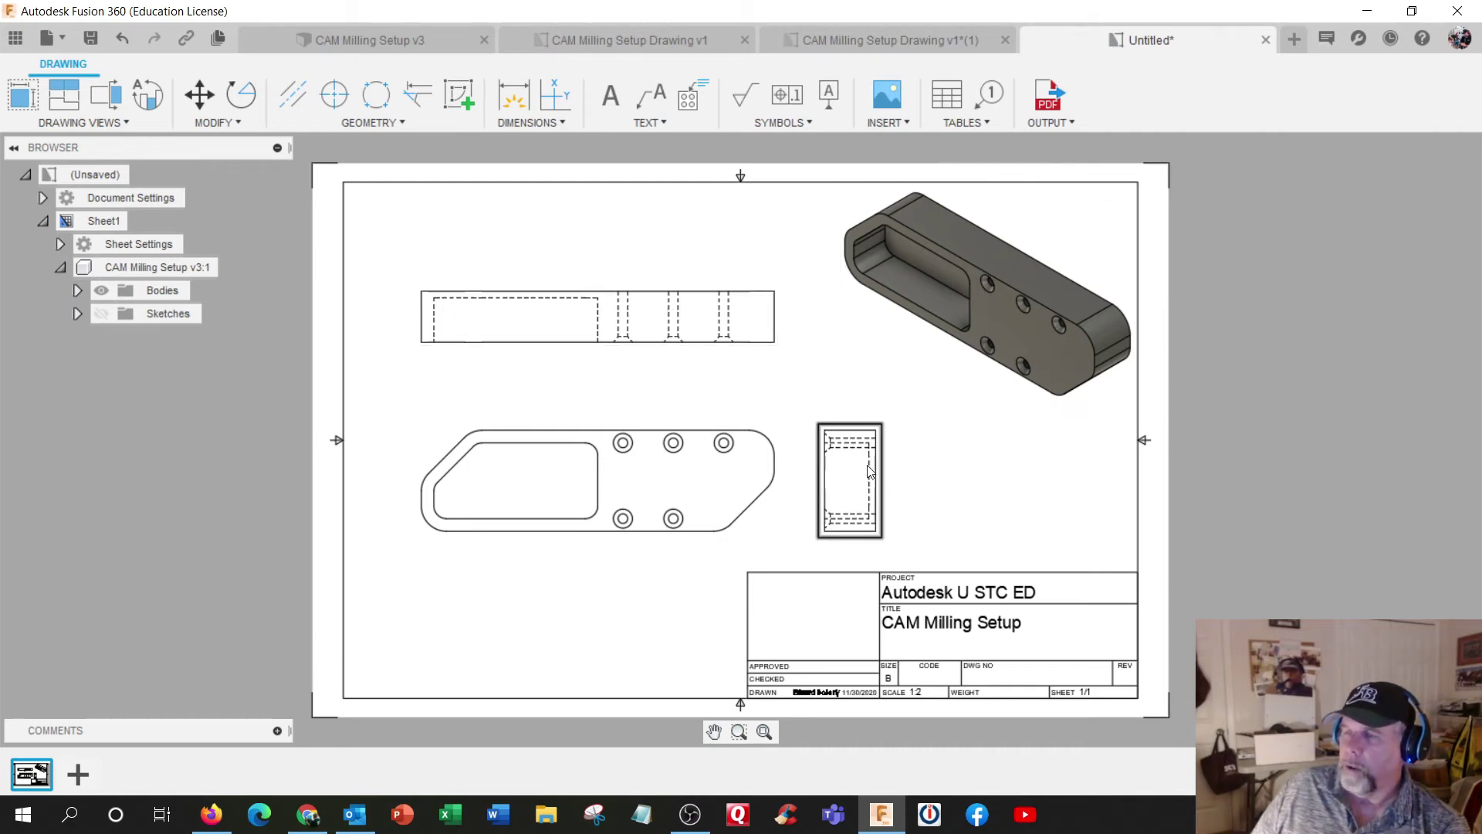
pyautogui.moveTo(870, 472); pyautogui.dragTo(886, 473)
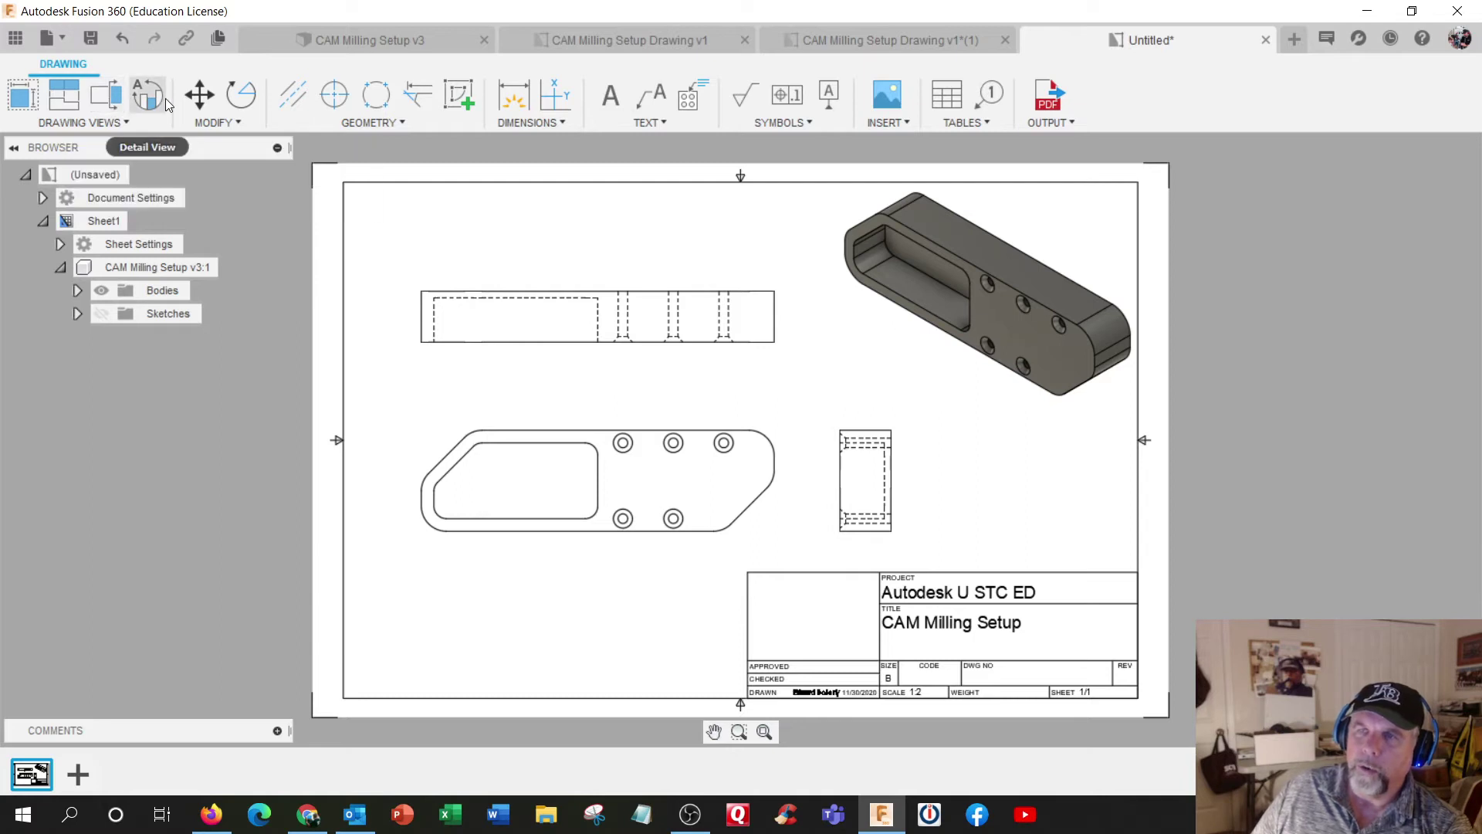
# Step: Look through the available geometry, dimension, text, symbol, insert, table and output commands for the drawing
pyautogui.click(231, 123)
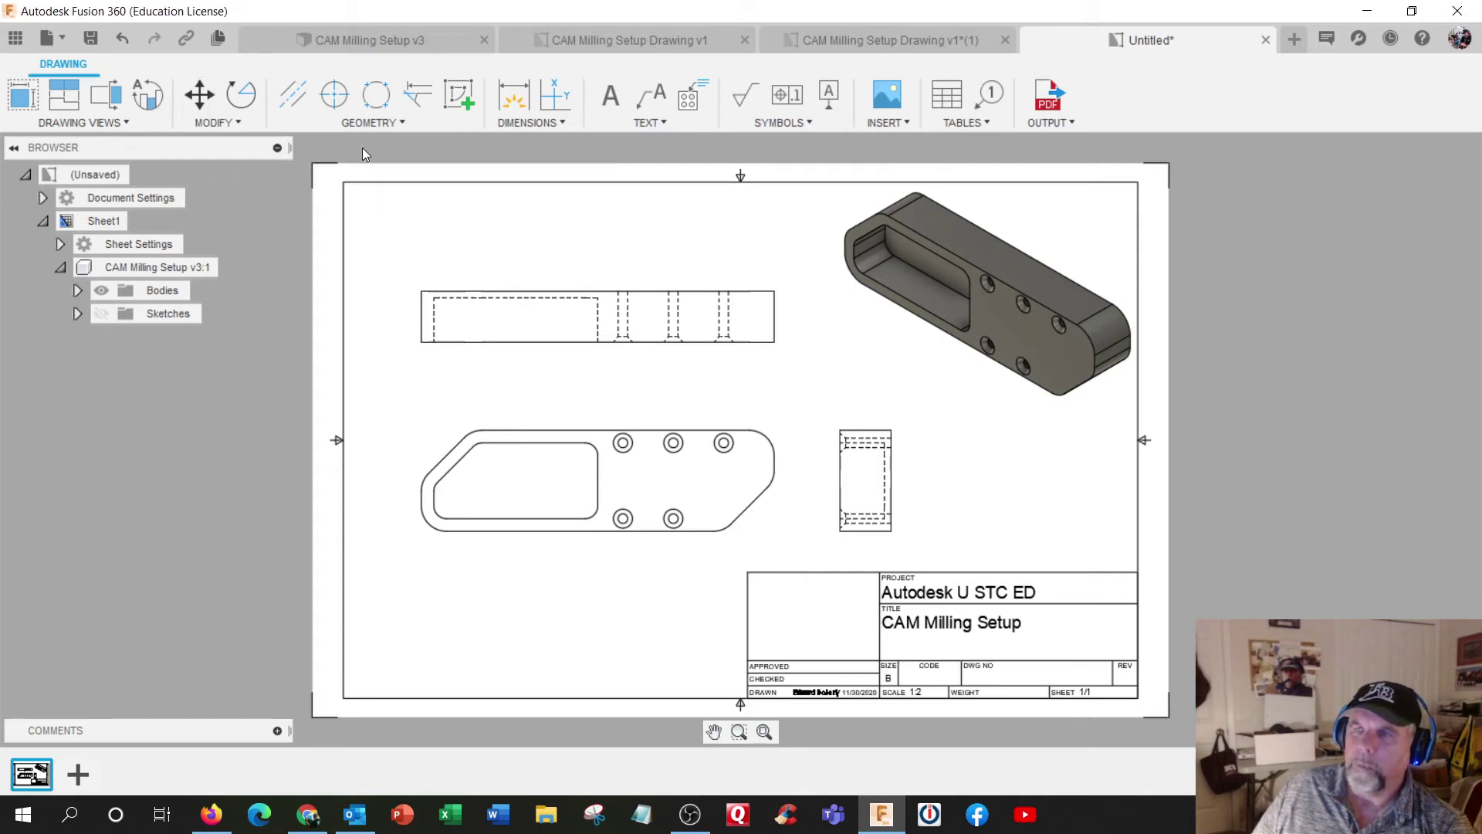
pyautogui.click(388, 124)
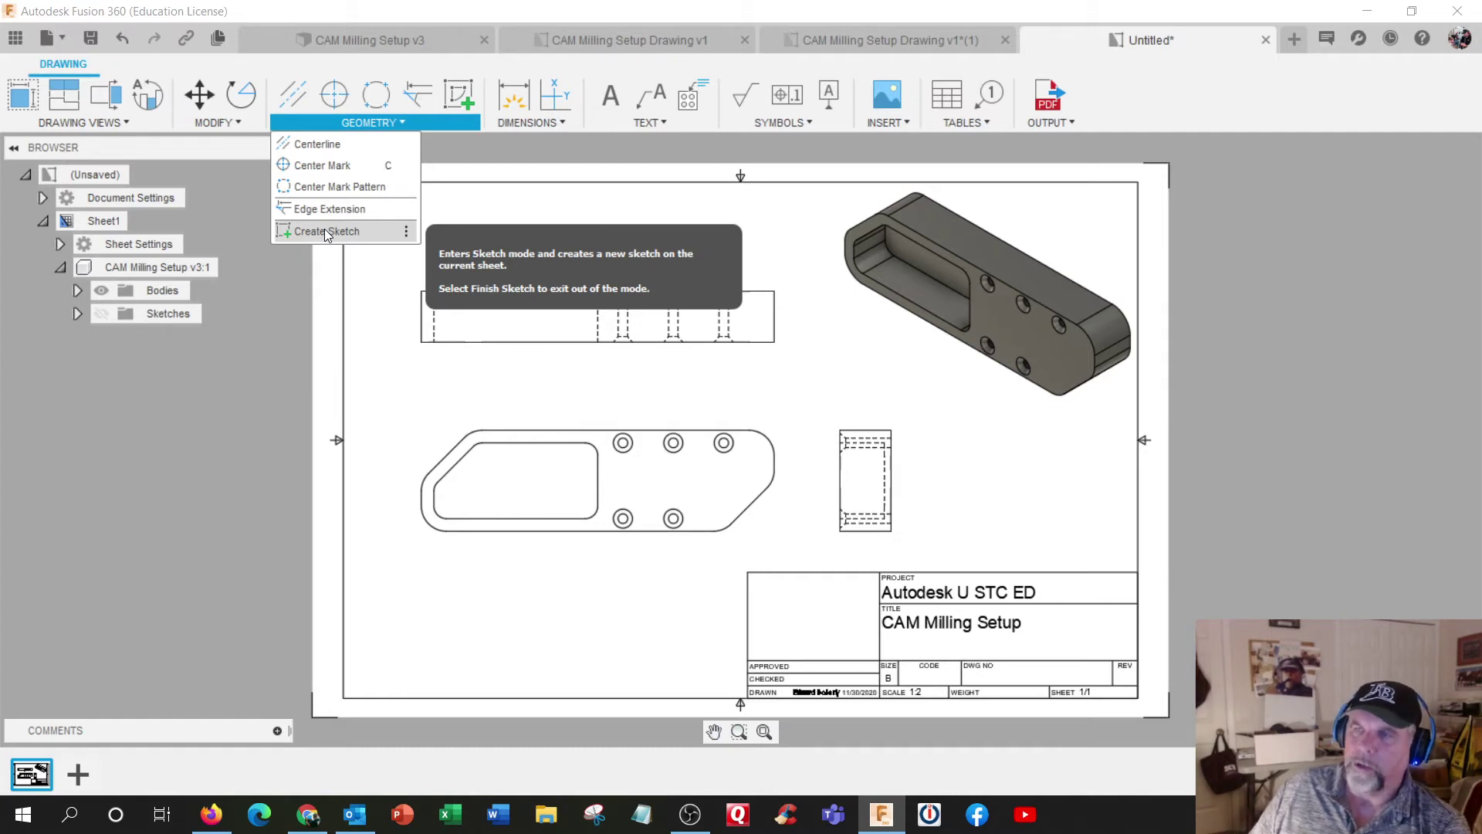
pyautogui.click(244, 216)
pyautogui.click(533, 122)
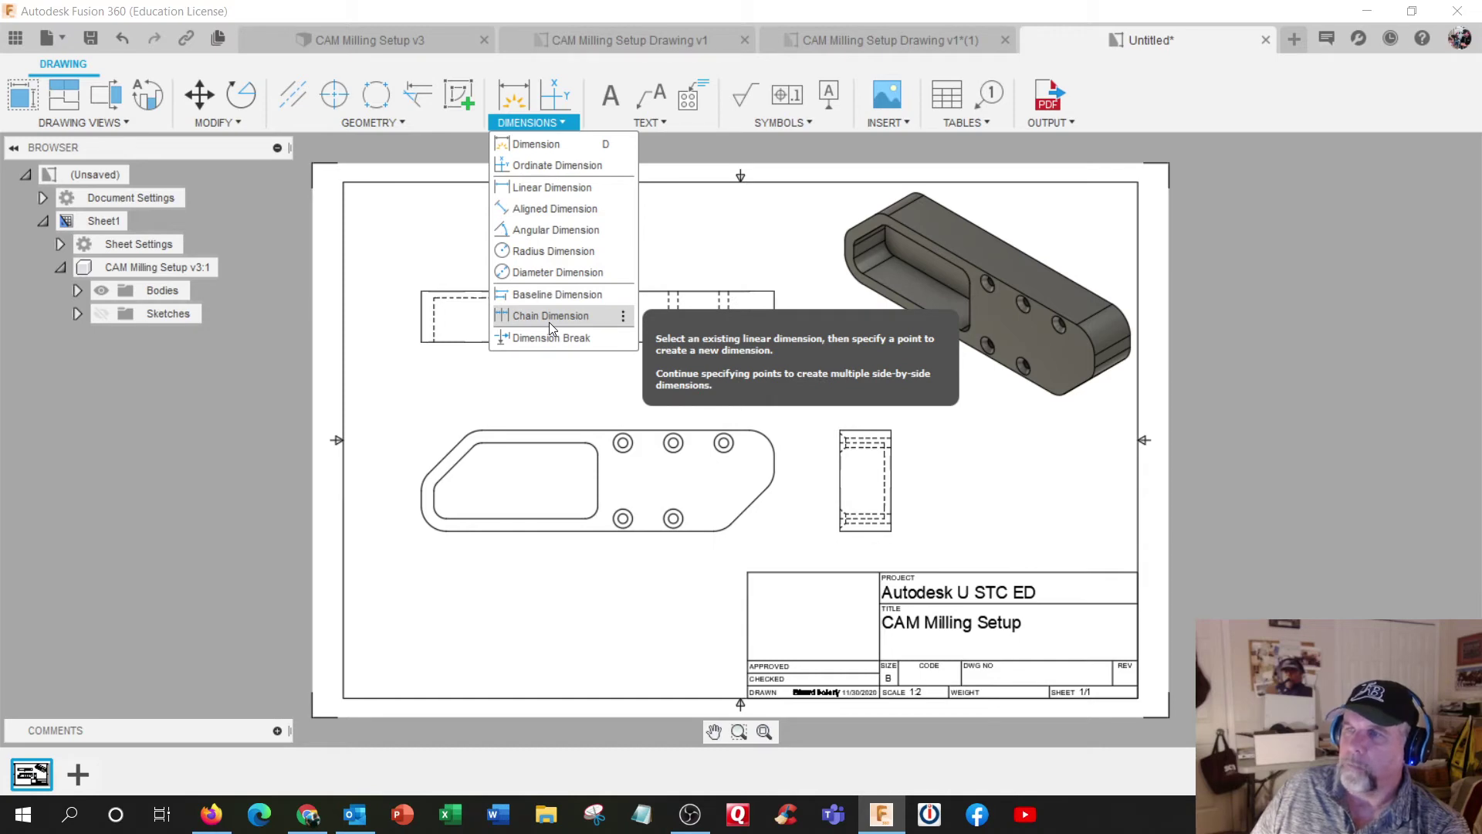
pyautogui.click(646, 124)
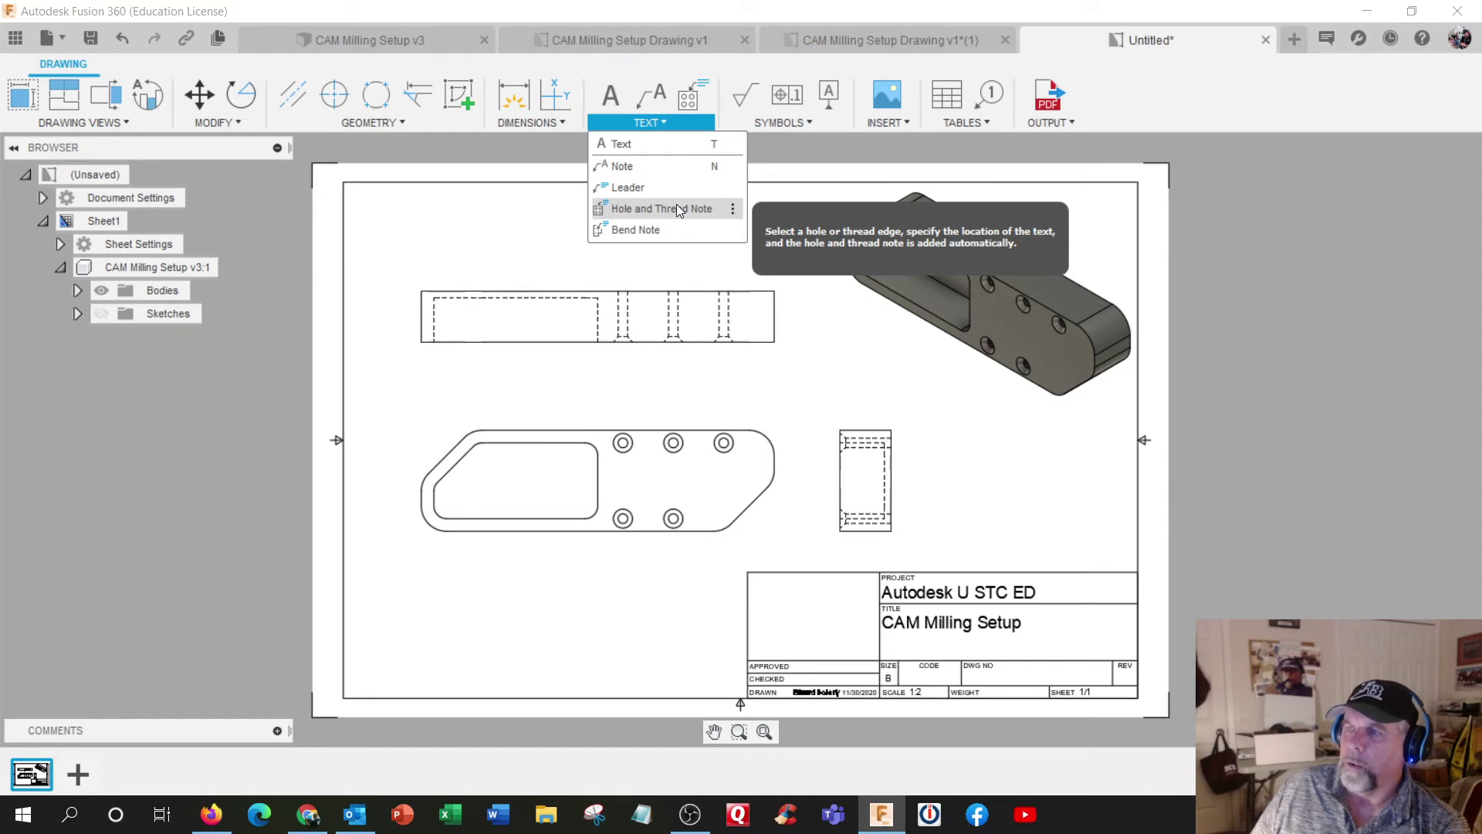
pyautogui.moveTo(733, 100)
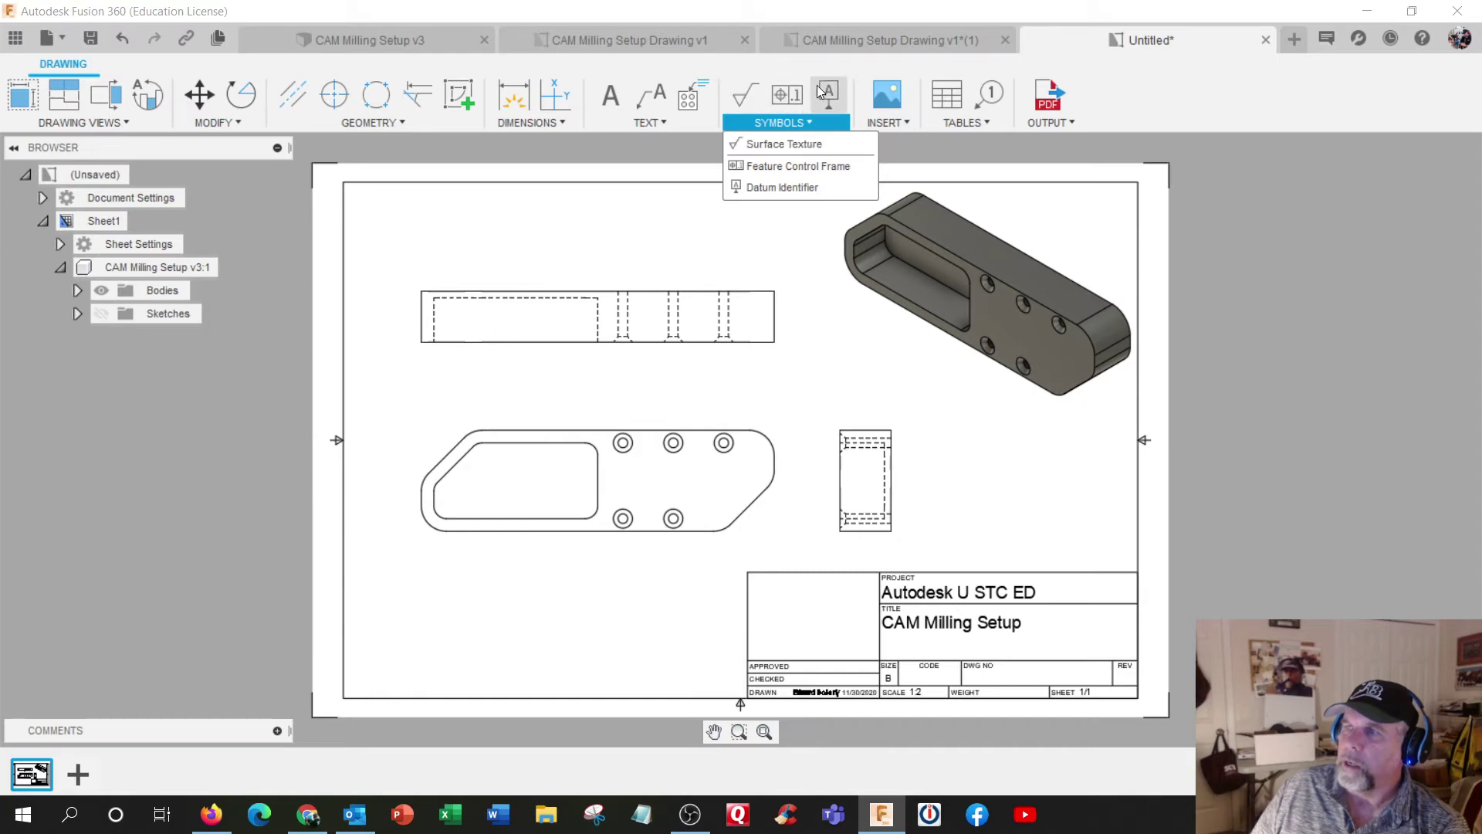
pyautogui.moveTo(892, 96)
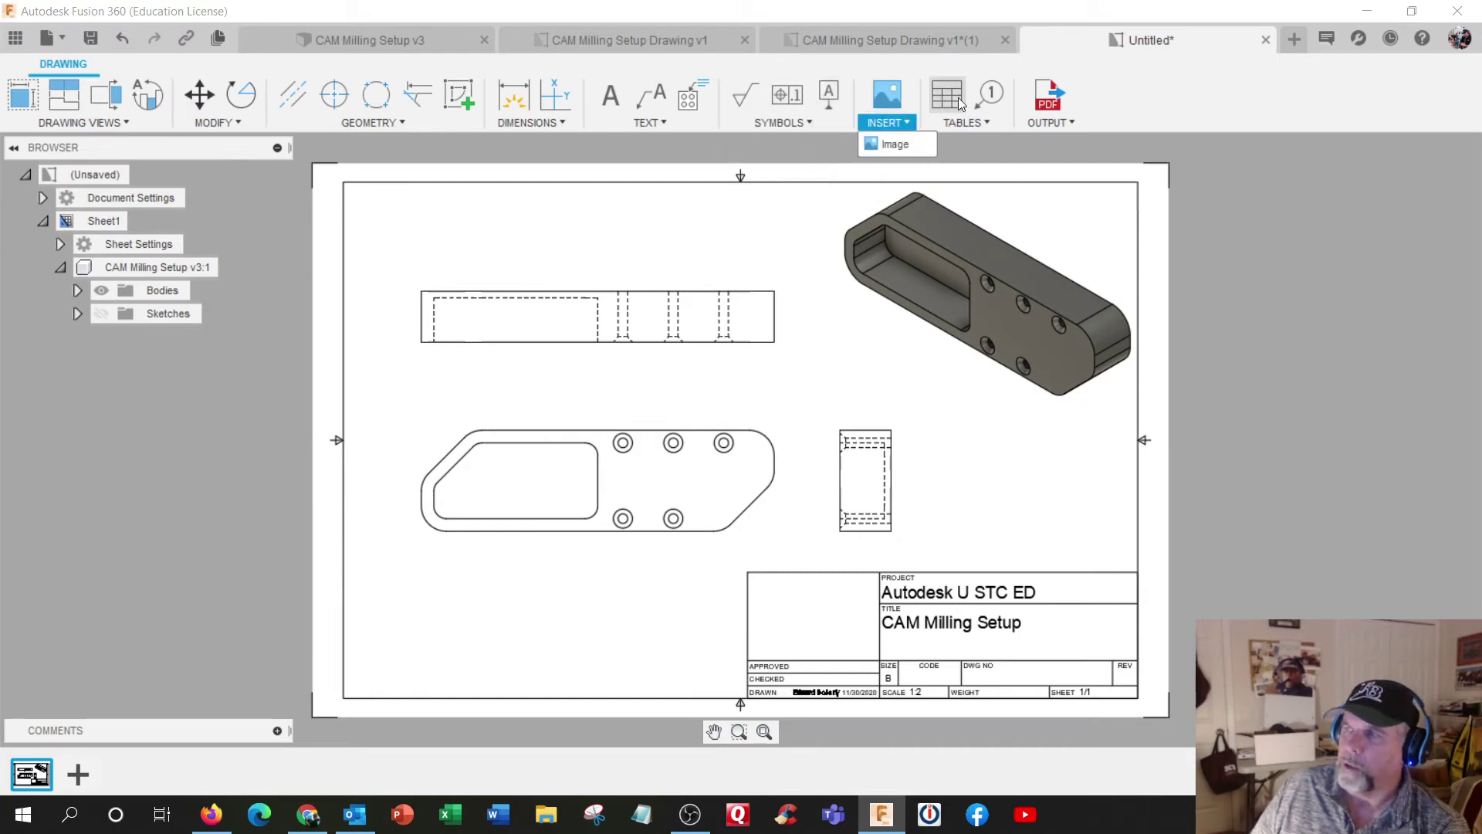
pyautogui.moveTo(977, 125)
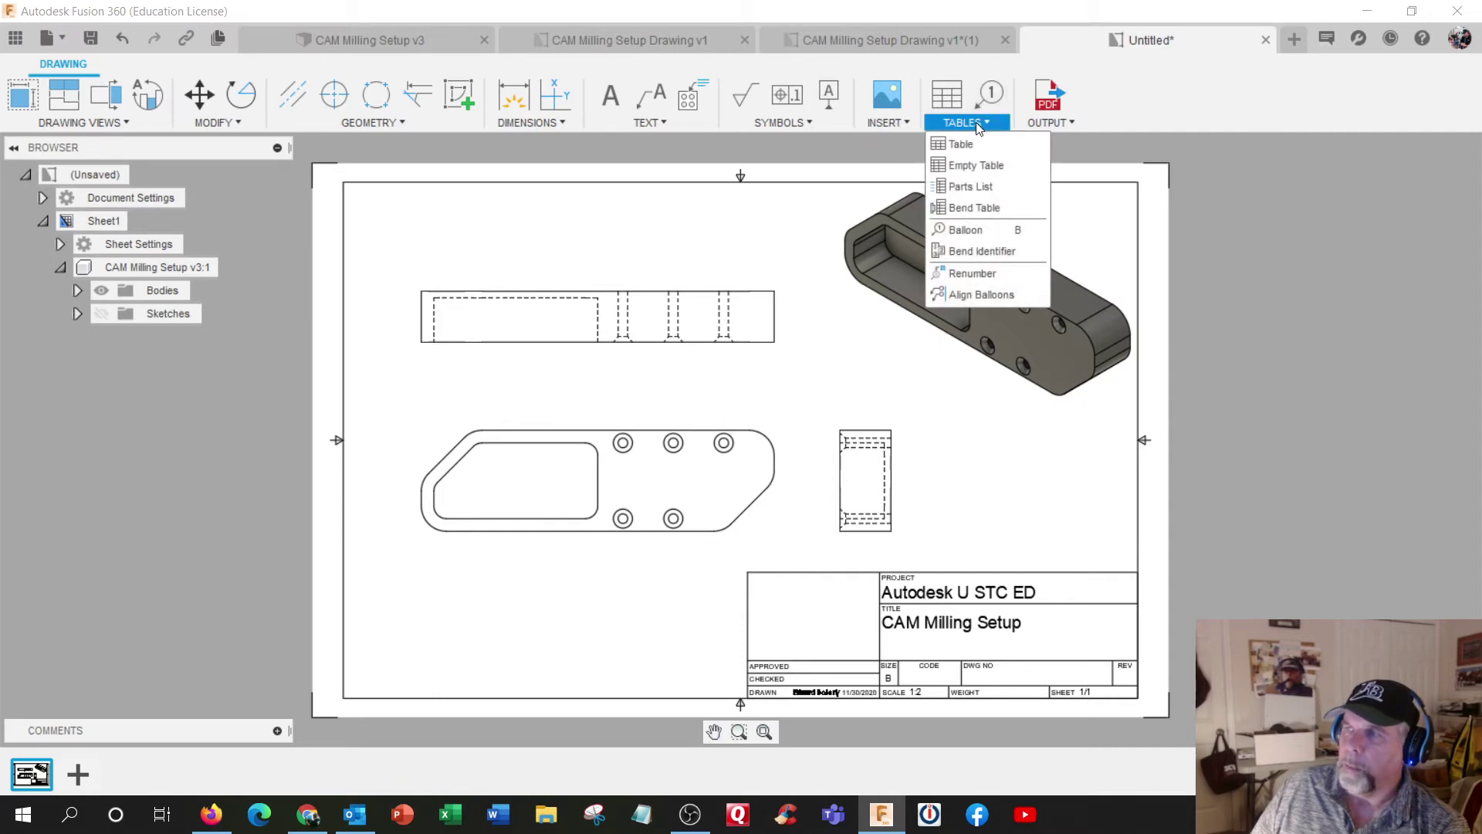
pyautogui.moveTo(1043, 117)
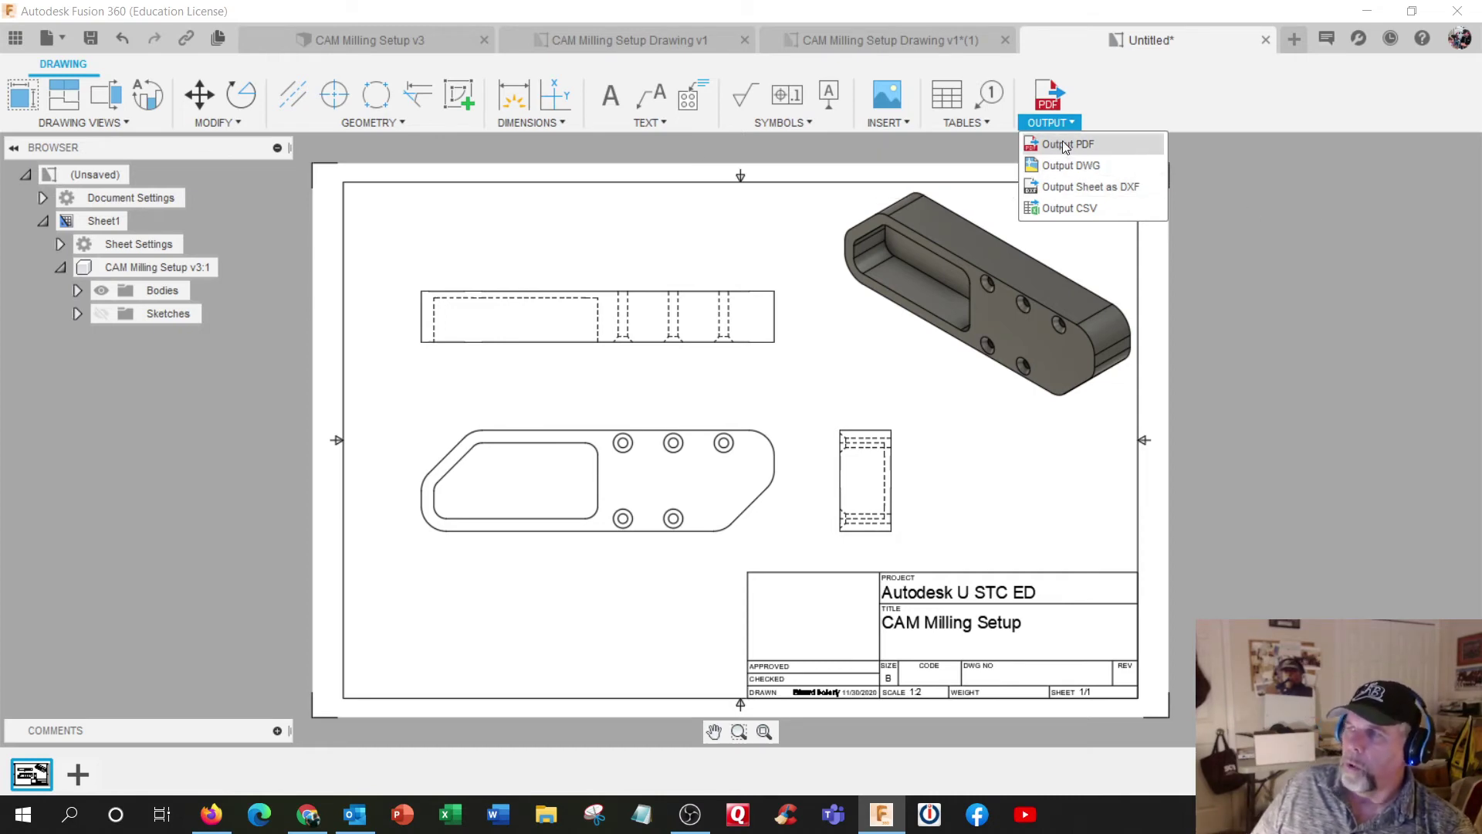
pyautogui.click(1331, 225)
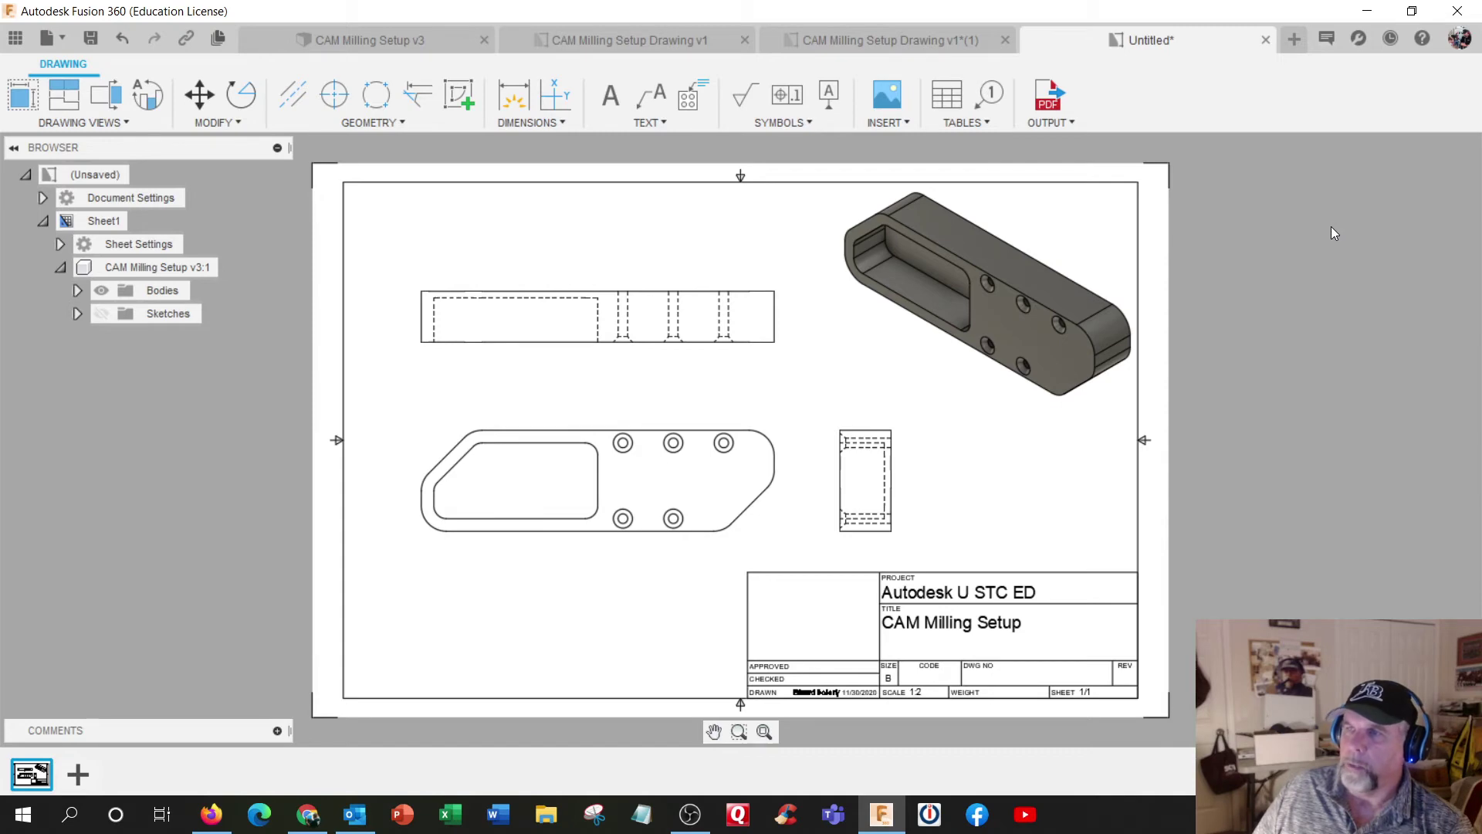
# Step: Dimension the overall length of the projected view above the base view, placing the dimension above that view
pyautogui.click(514, 94)
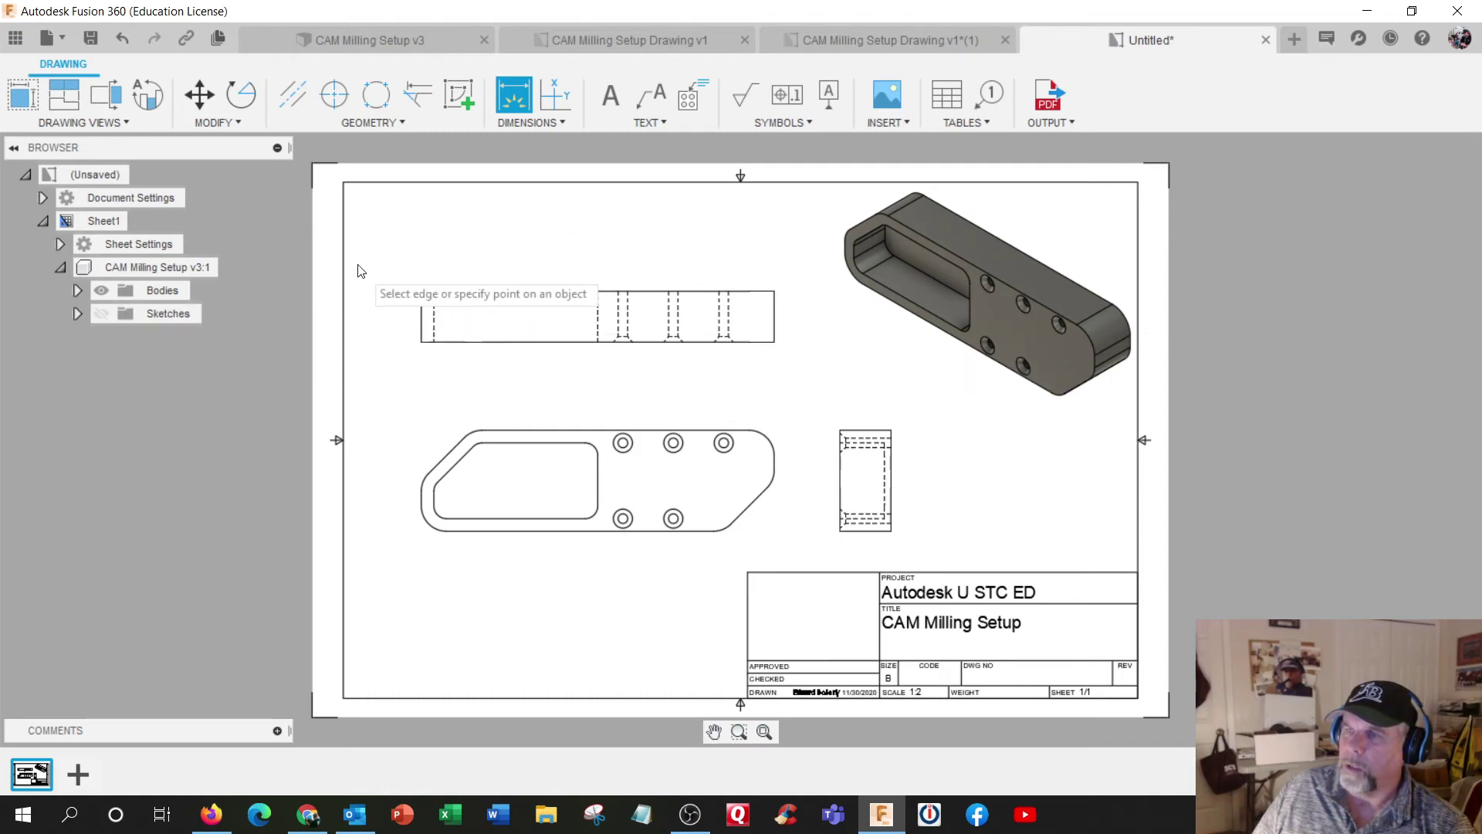
pyautogui.scroll(5, 358, 271)
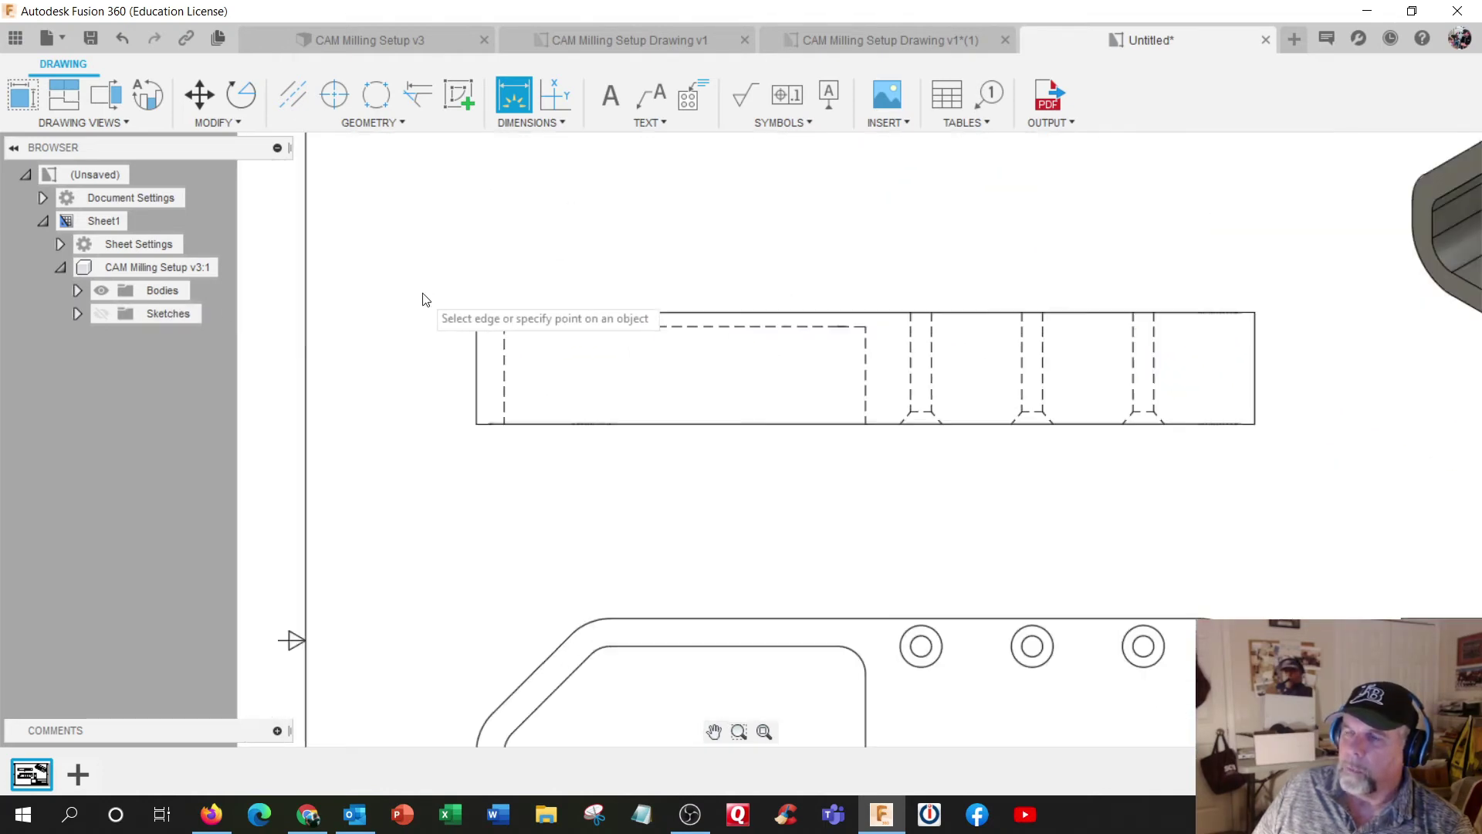
pyautogui.scroll(5, 425, 299)
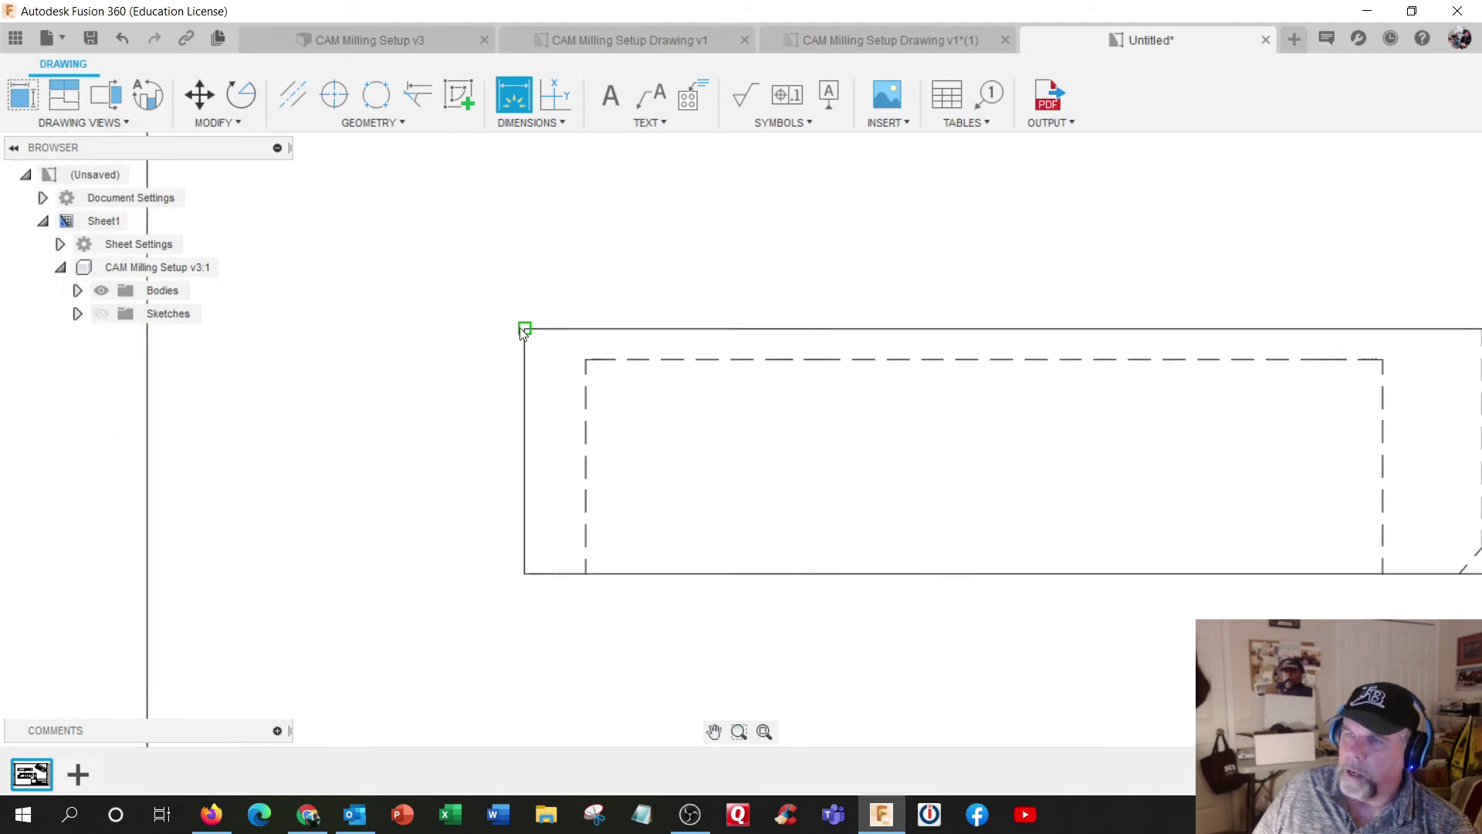
pyautogui.scroll(6, 523, 332)
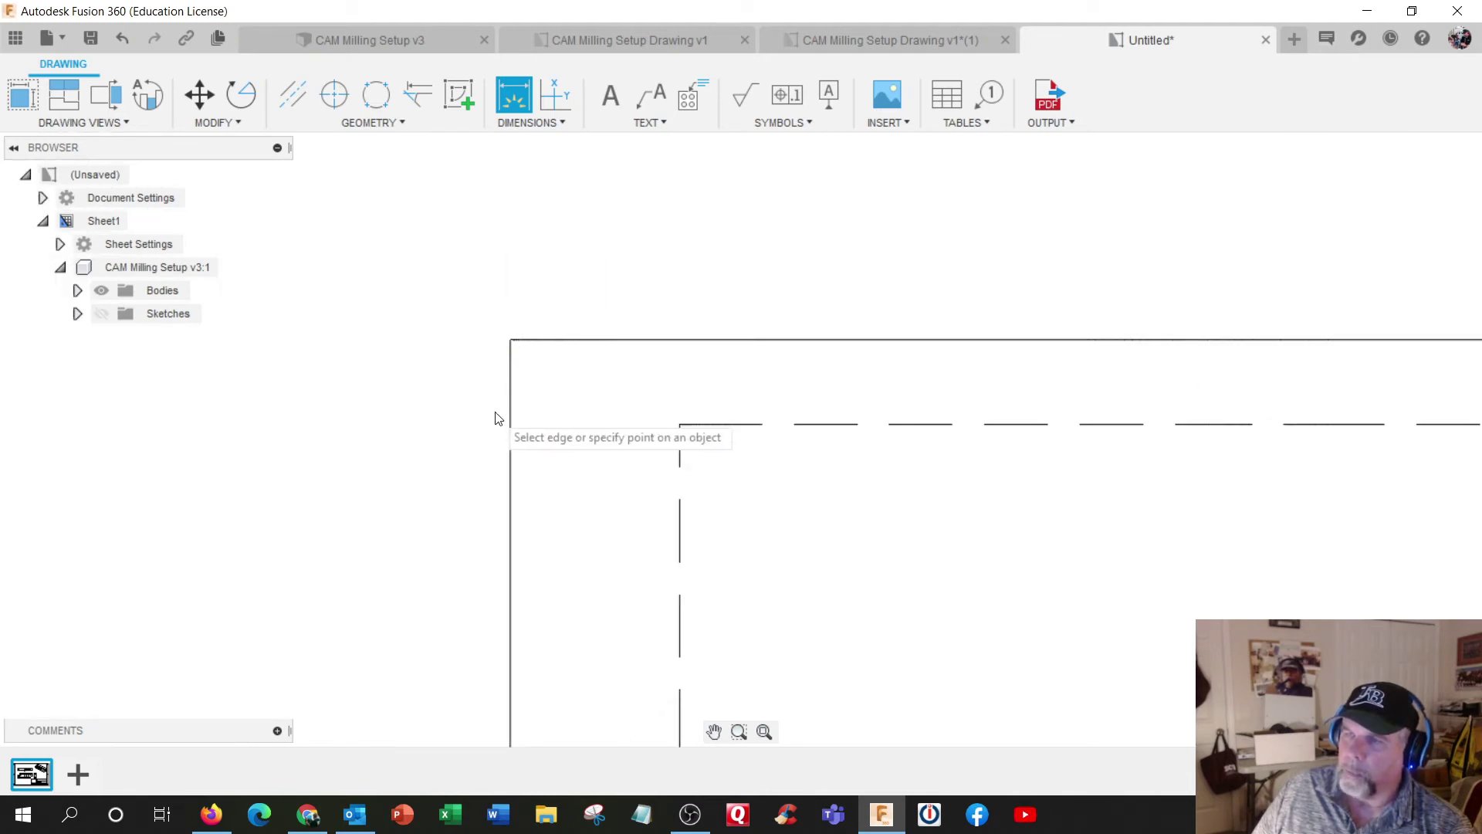
pyautogui.scroll(-6, 474, 313)
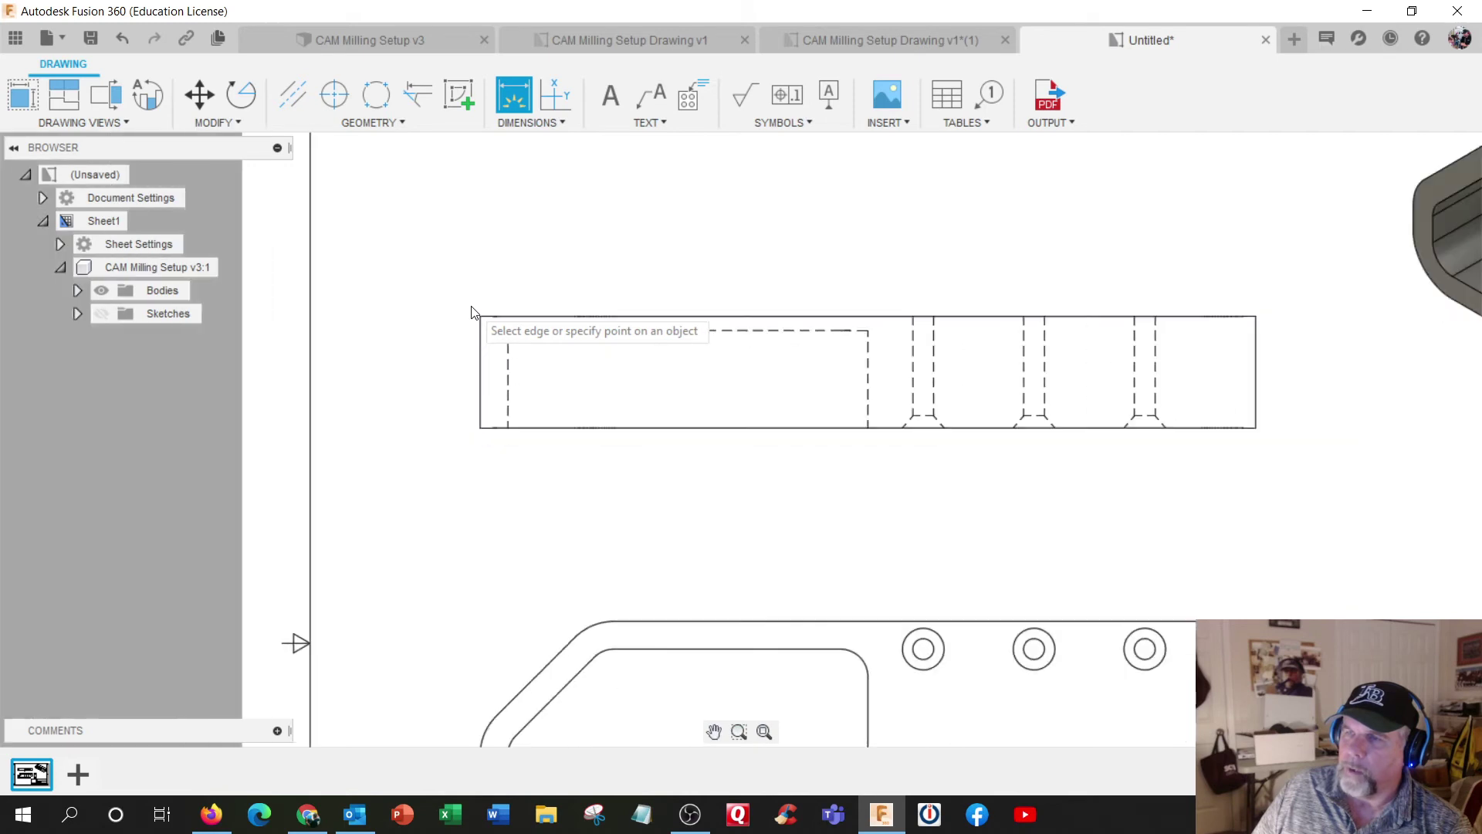
pyautogui.click(481, 317)
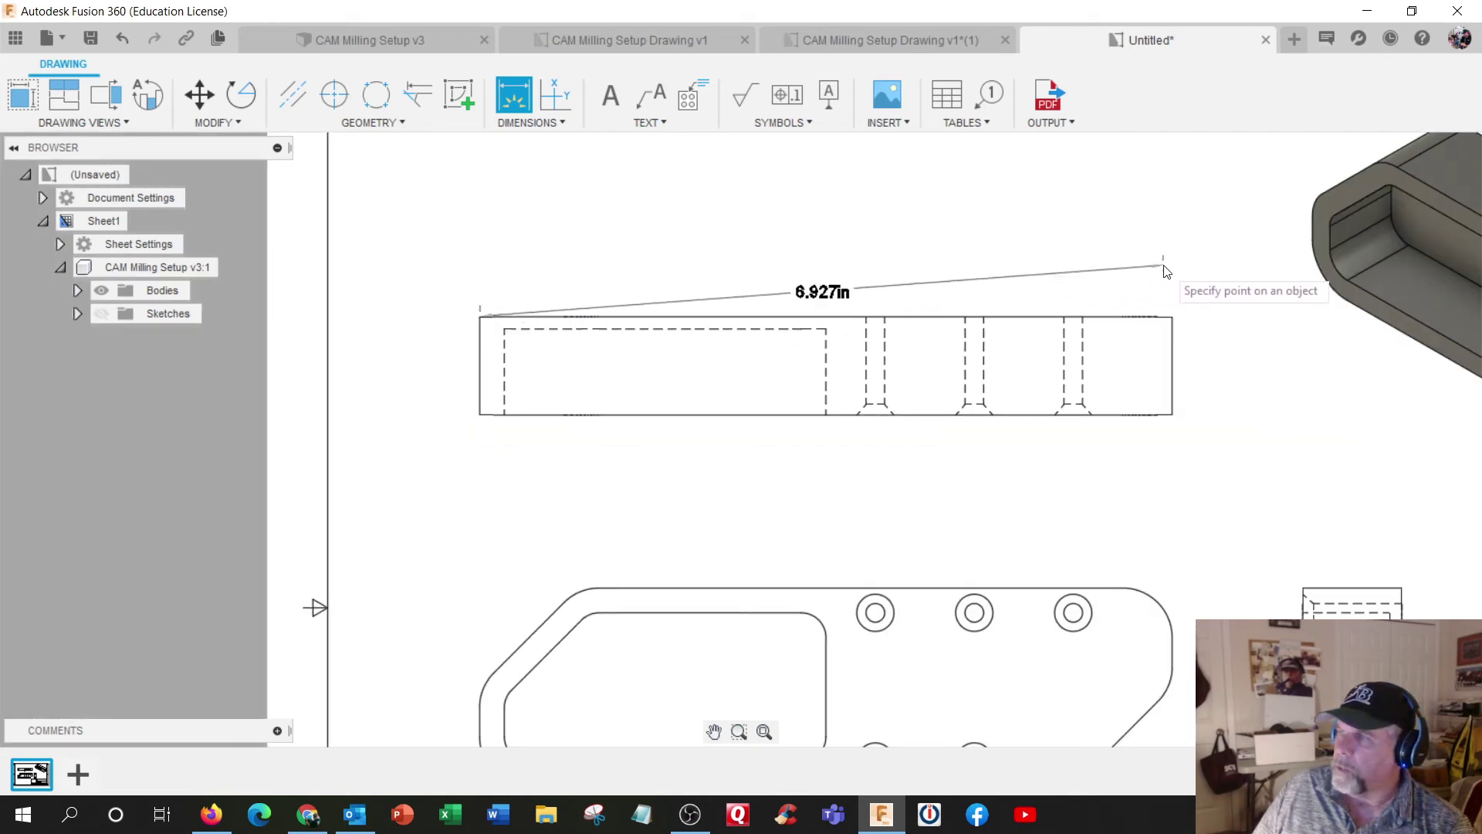
pyautogui.click(1172, 317)
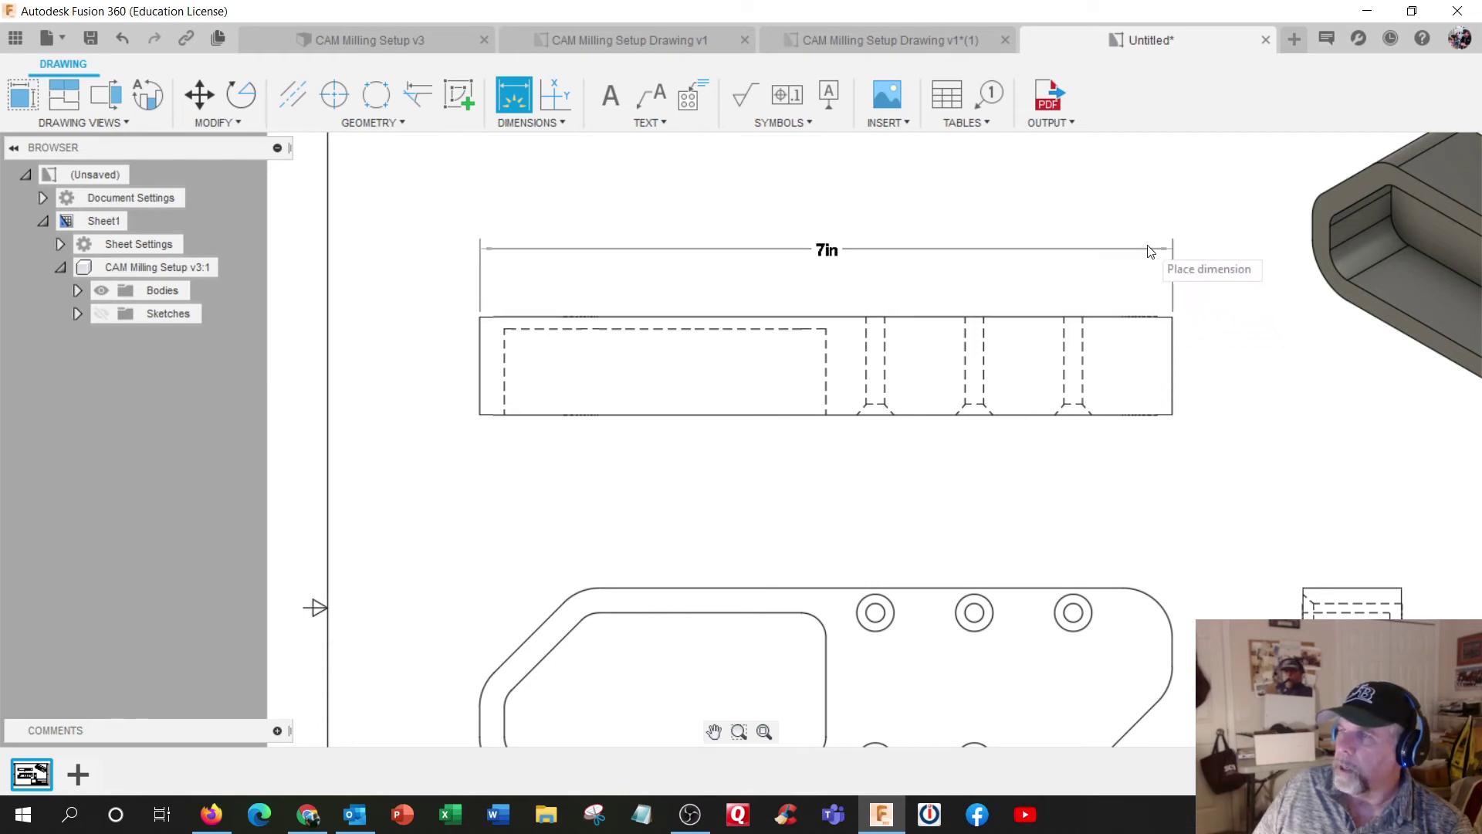
pyautogui.click(1152, 251)
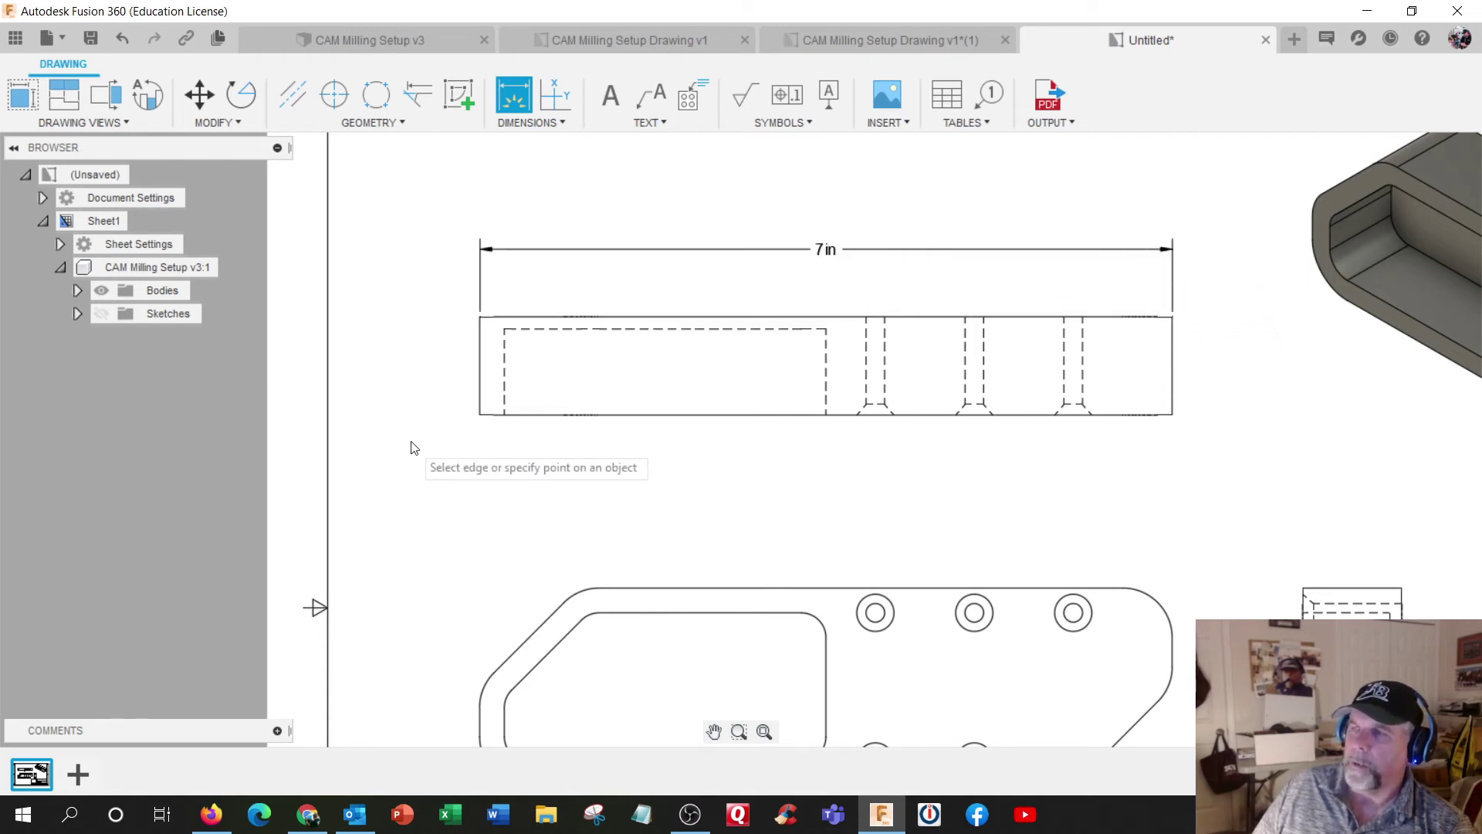
pyautogui.scroll(5, 488, 296)
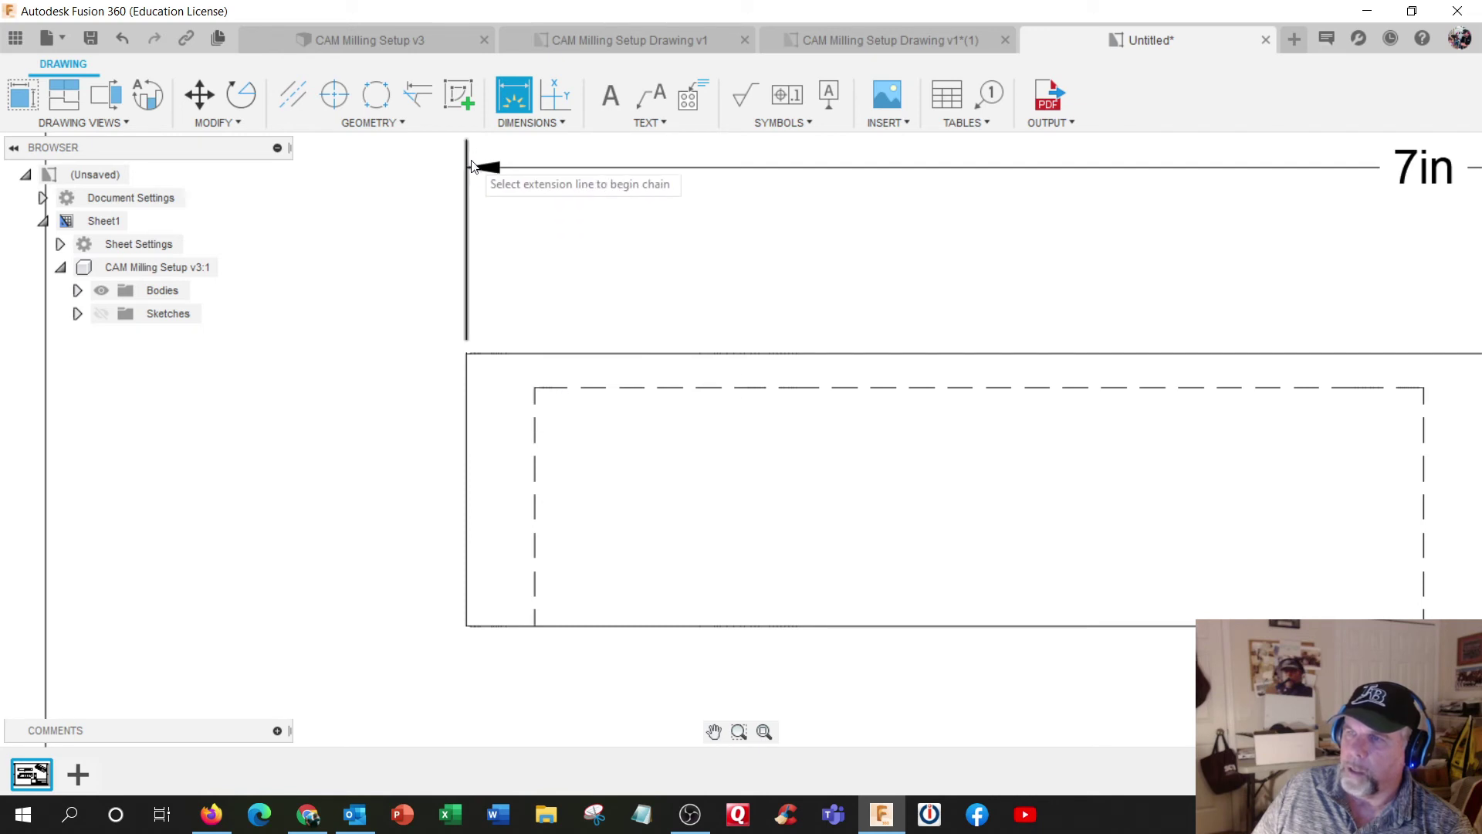
# Step: Dimension the thickness of the projected view above the base view, placing the dimension just right of that view
pyautogui.scroll(-5, 317, 374)
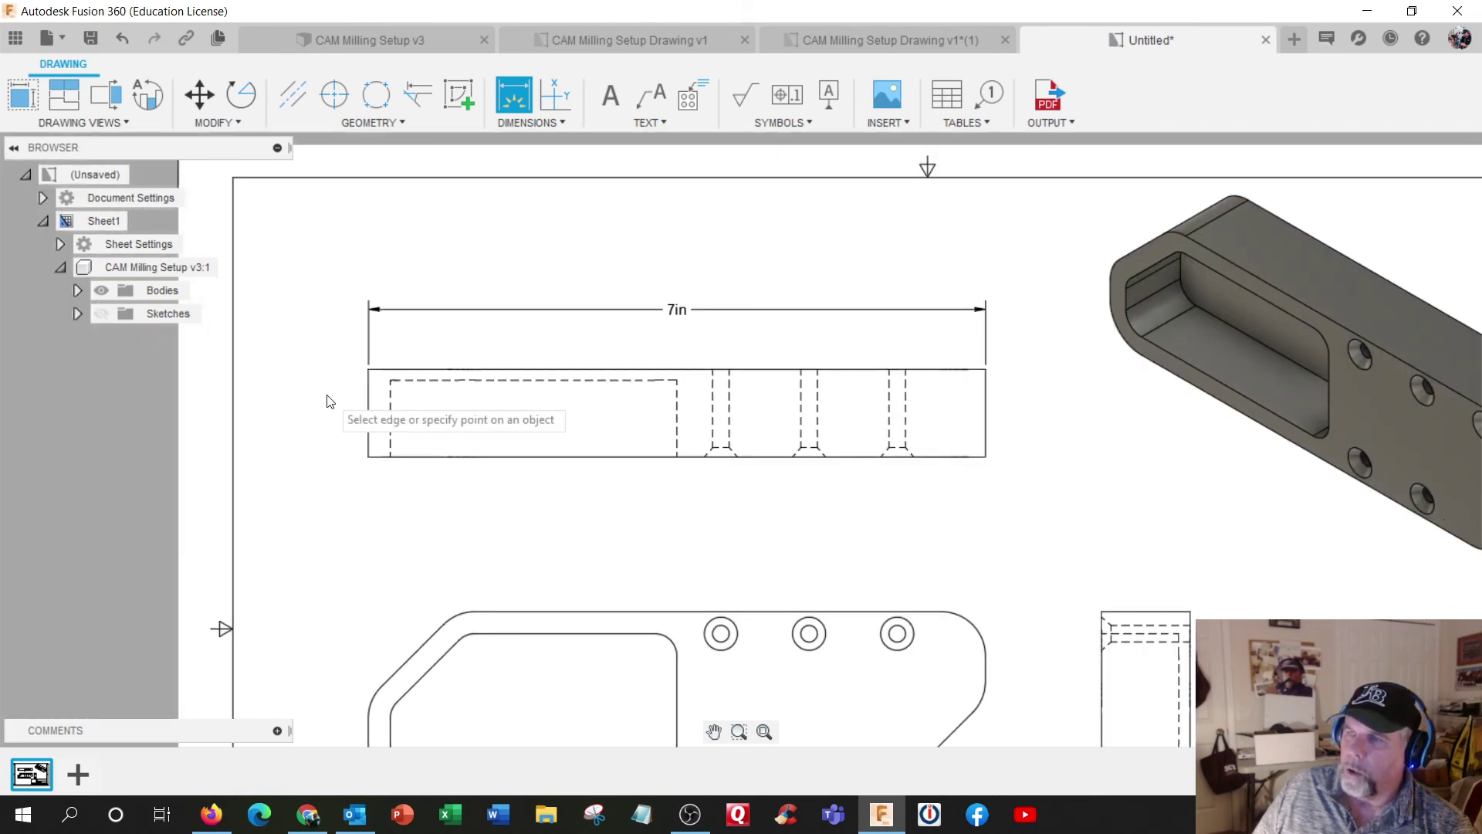
pyautogui.click(985, 371)
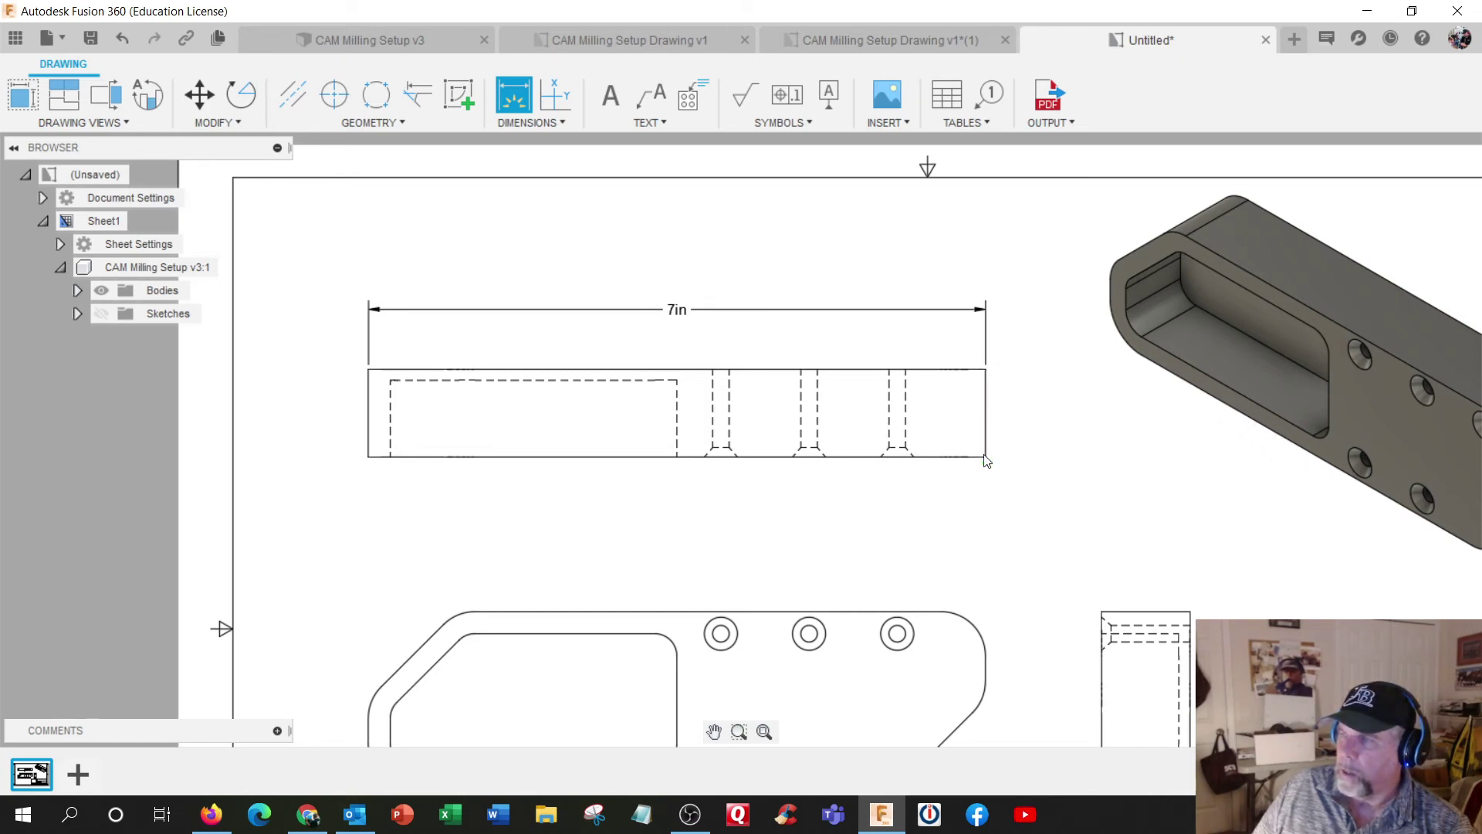
pyautogui.click(986, 458)
pyautogui.click(1016, 417)
pyautogui.scroll(2, 865, 504)
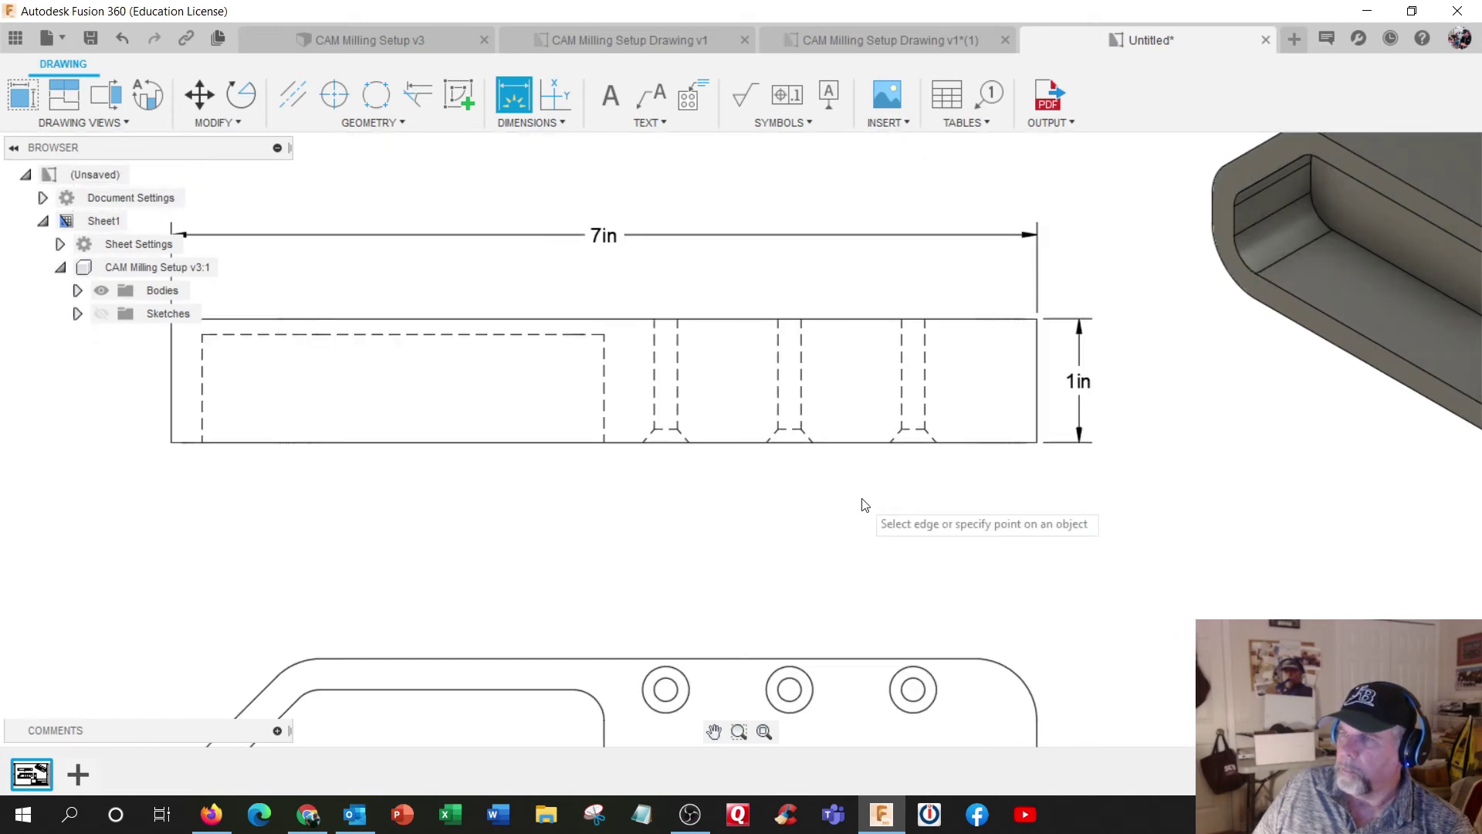
pyautogui.scroll(-4, 865, 504)
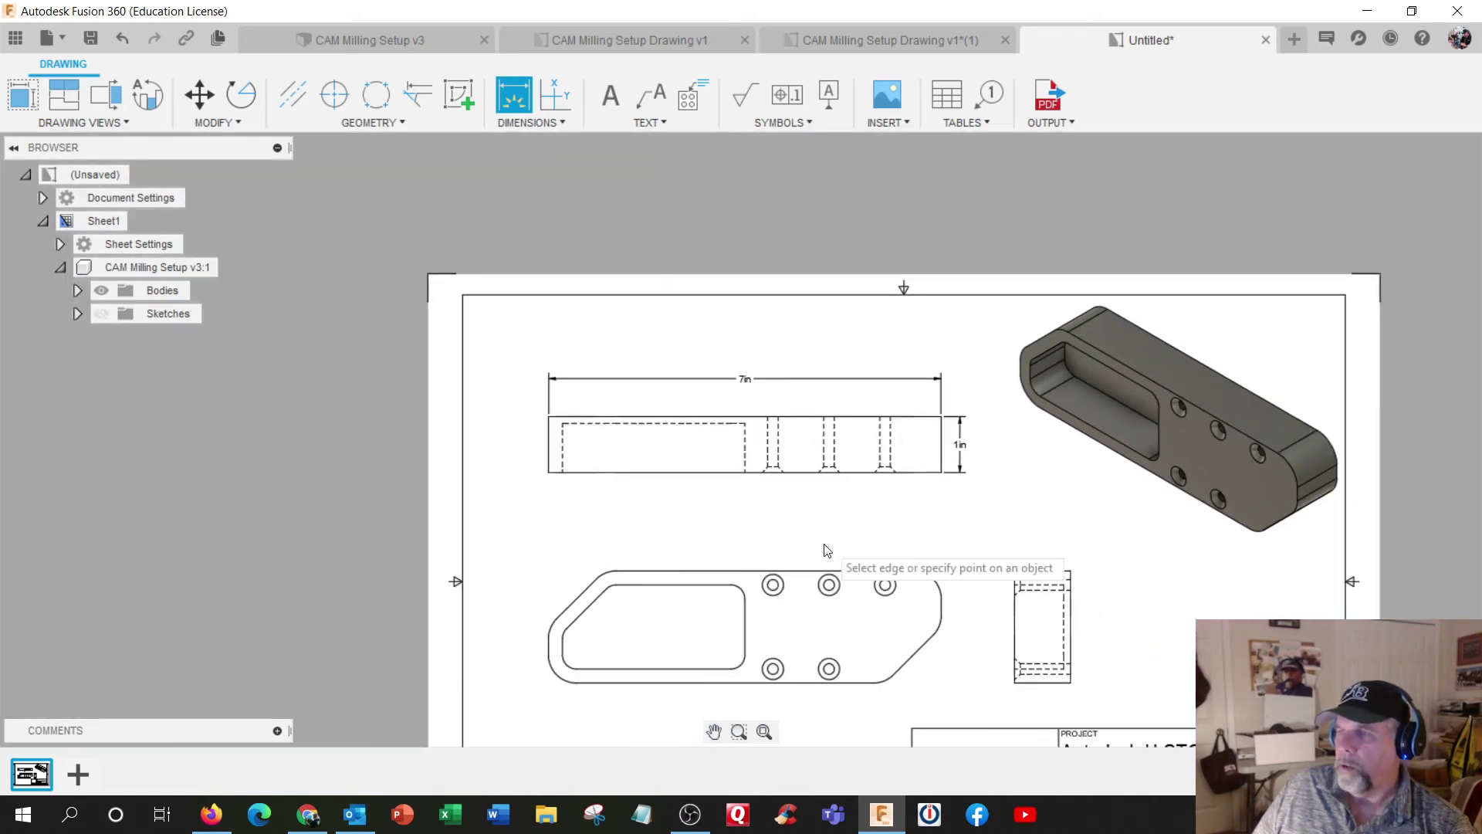
# Step: Dimension the overall height of the projected side view, placing the dimension to its right, and finish dimensioning
pyautogui.press('F6')
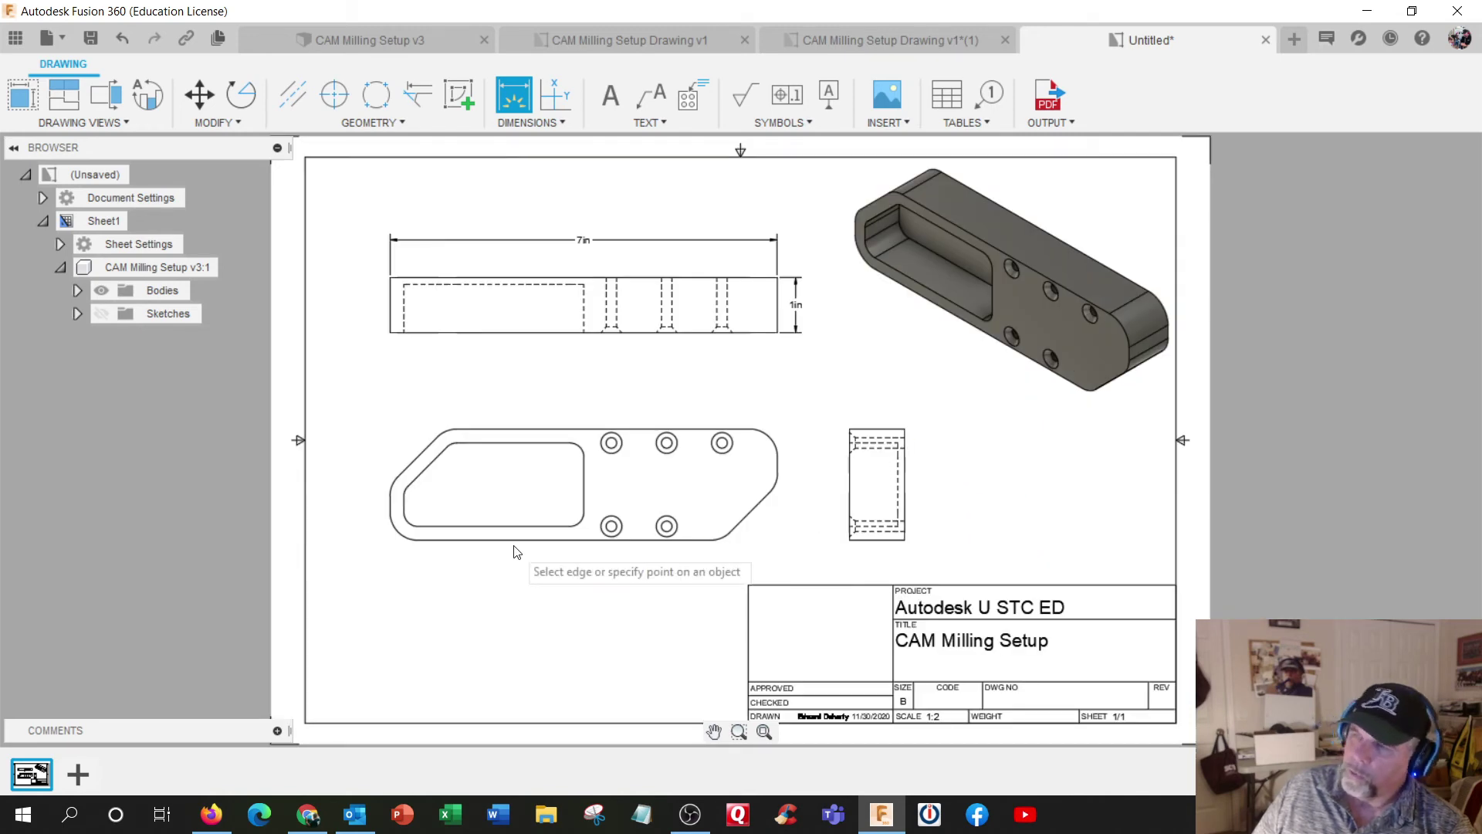
pyautogui.click(905, 430)
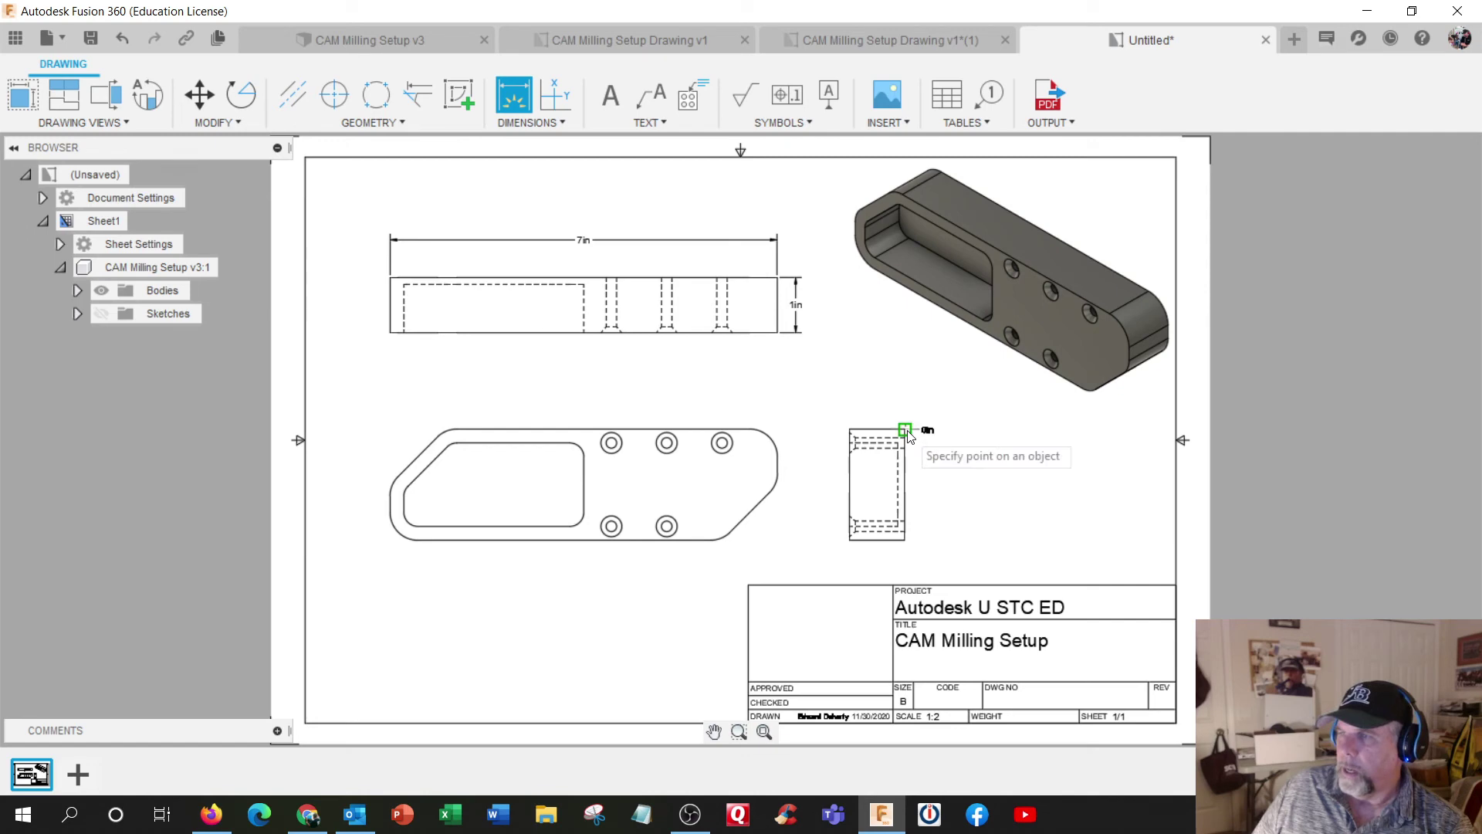
pyautogui.click(905, 538)
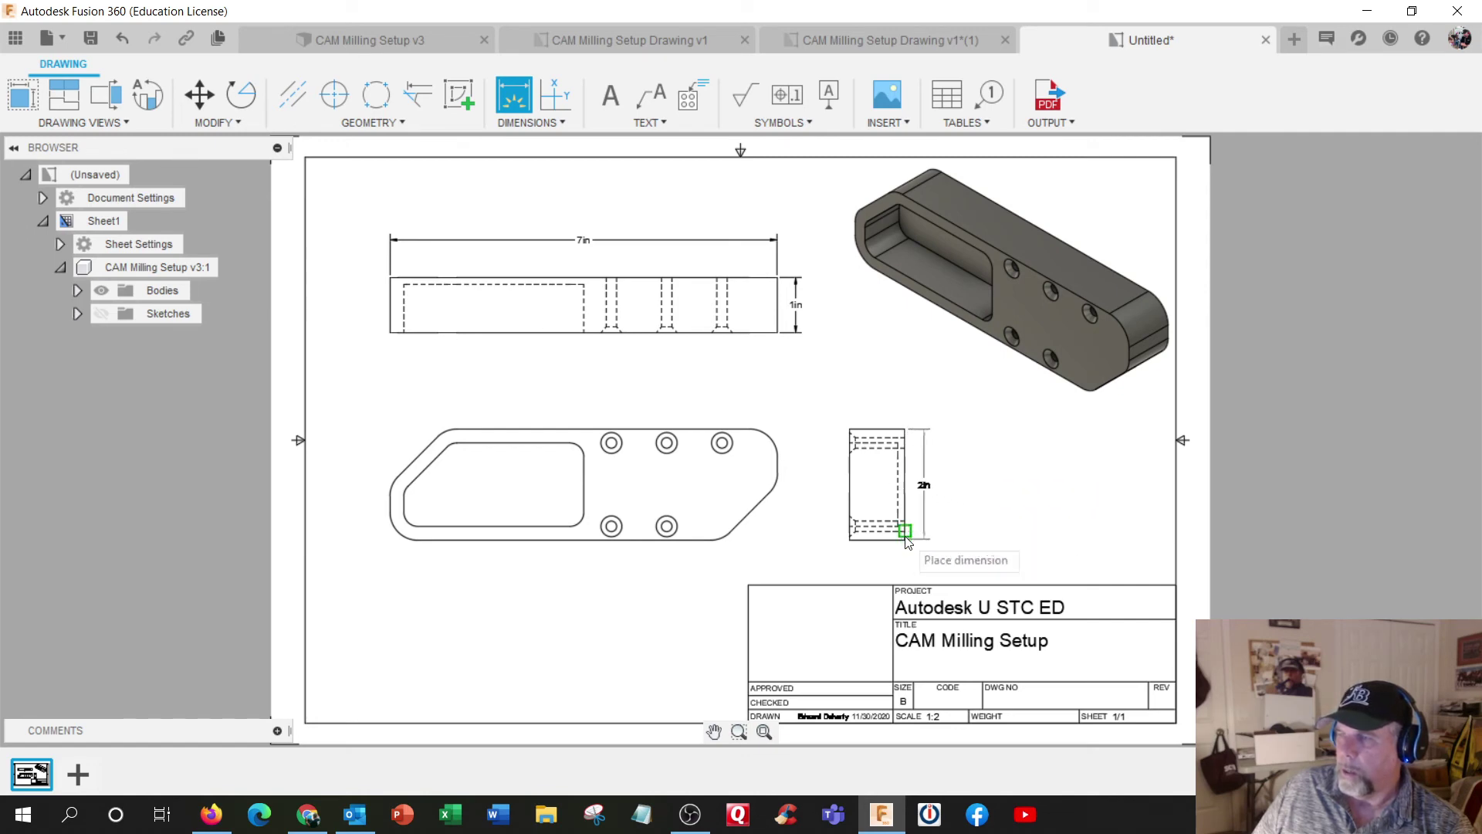
pyautogui.click(964, 500)
pyautogui.rightClick(868, 468)
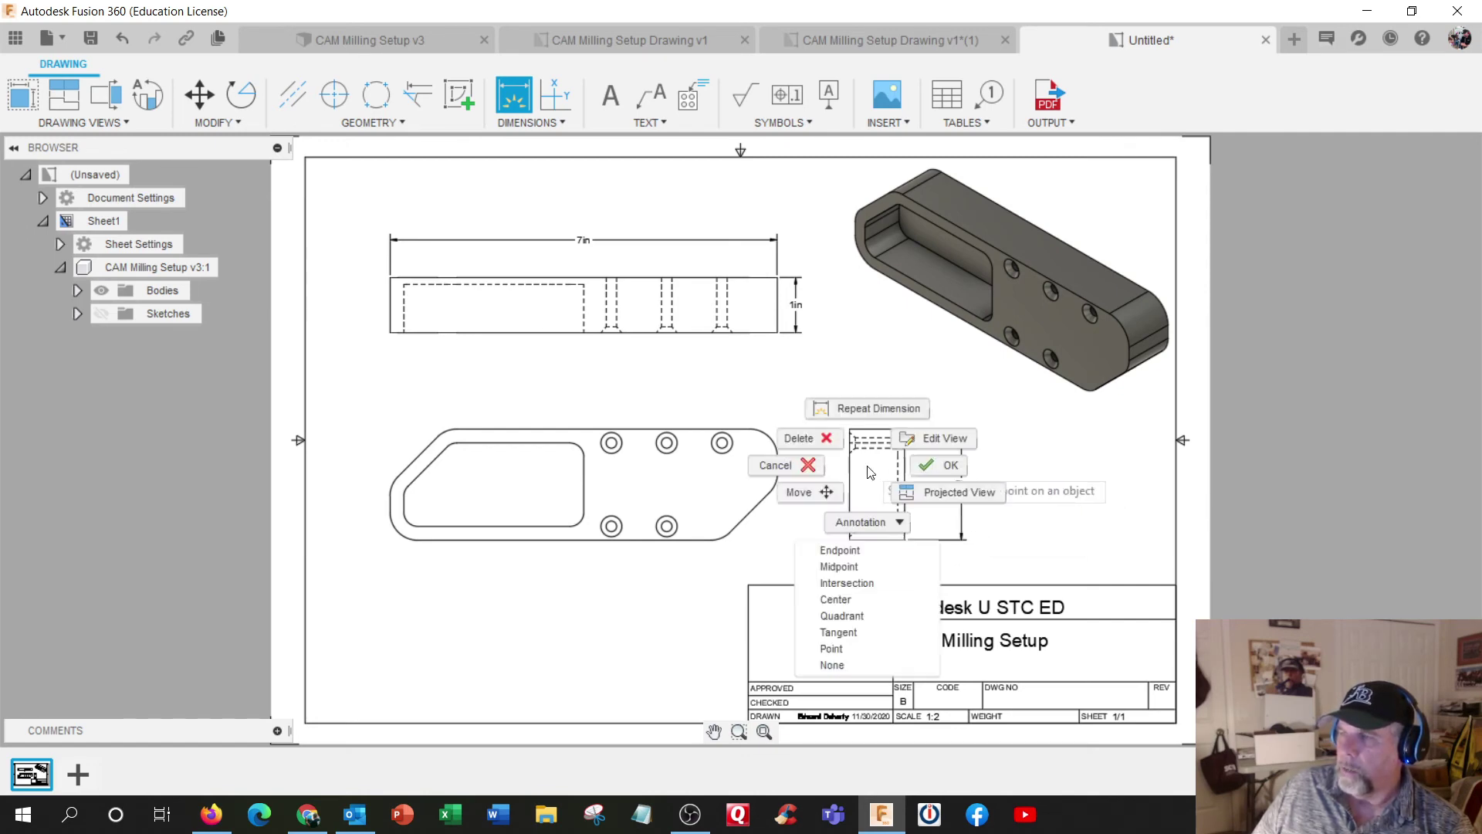
pyautogui.click(931, 463)
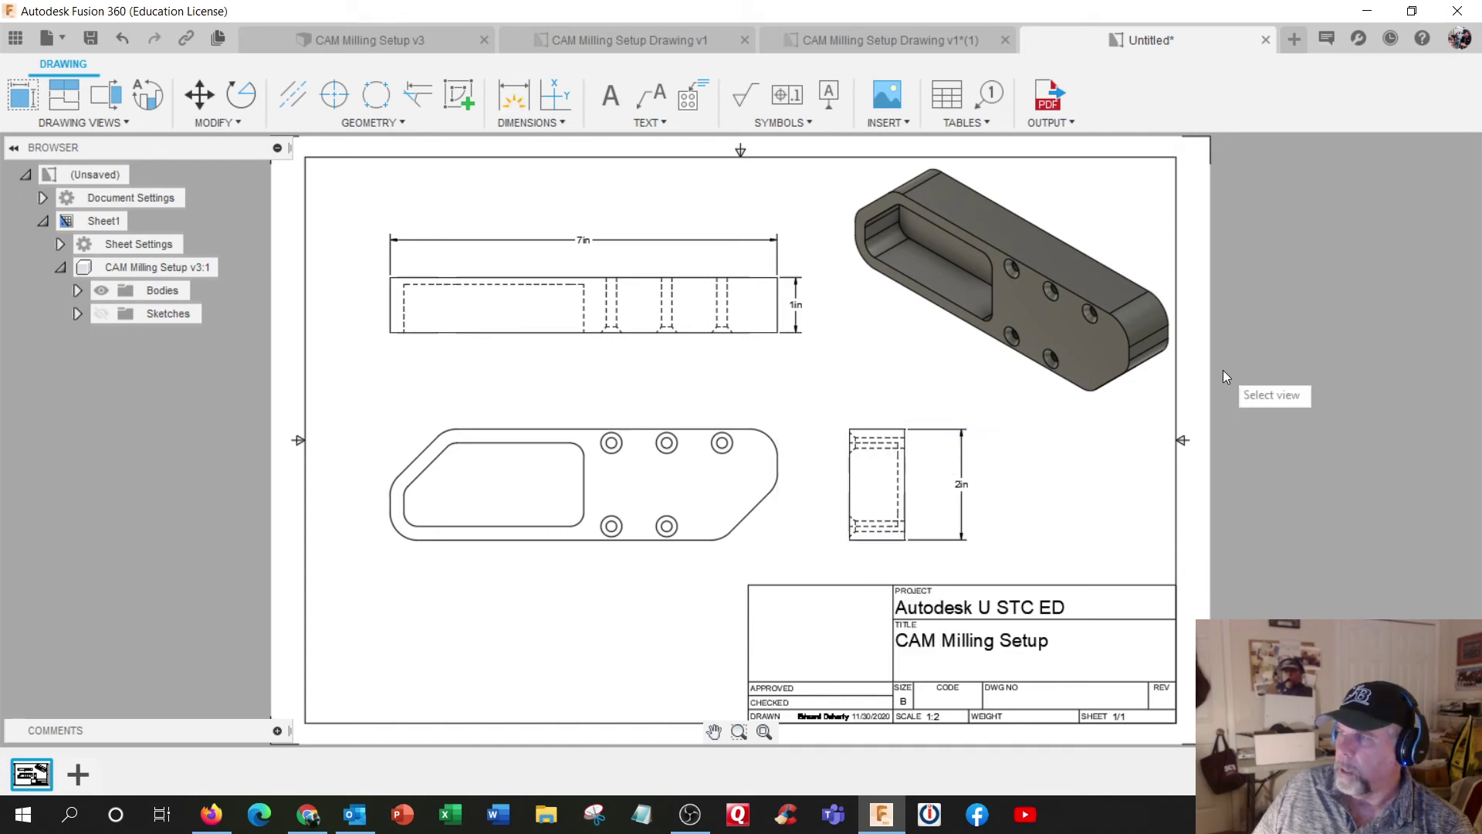
# Step: Change the projected side view's style to visible edges only, without hidden lines
pyautogui.doubleClick(888, 466)
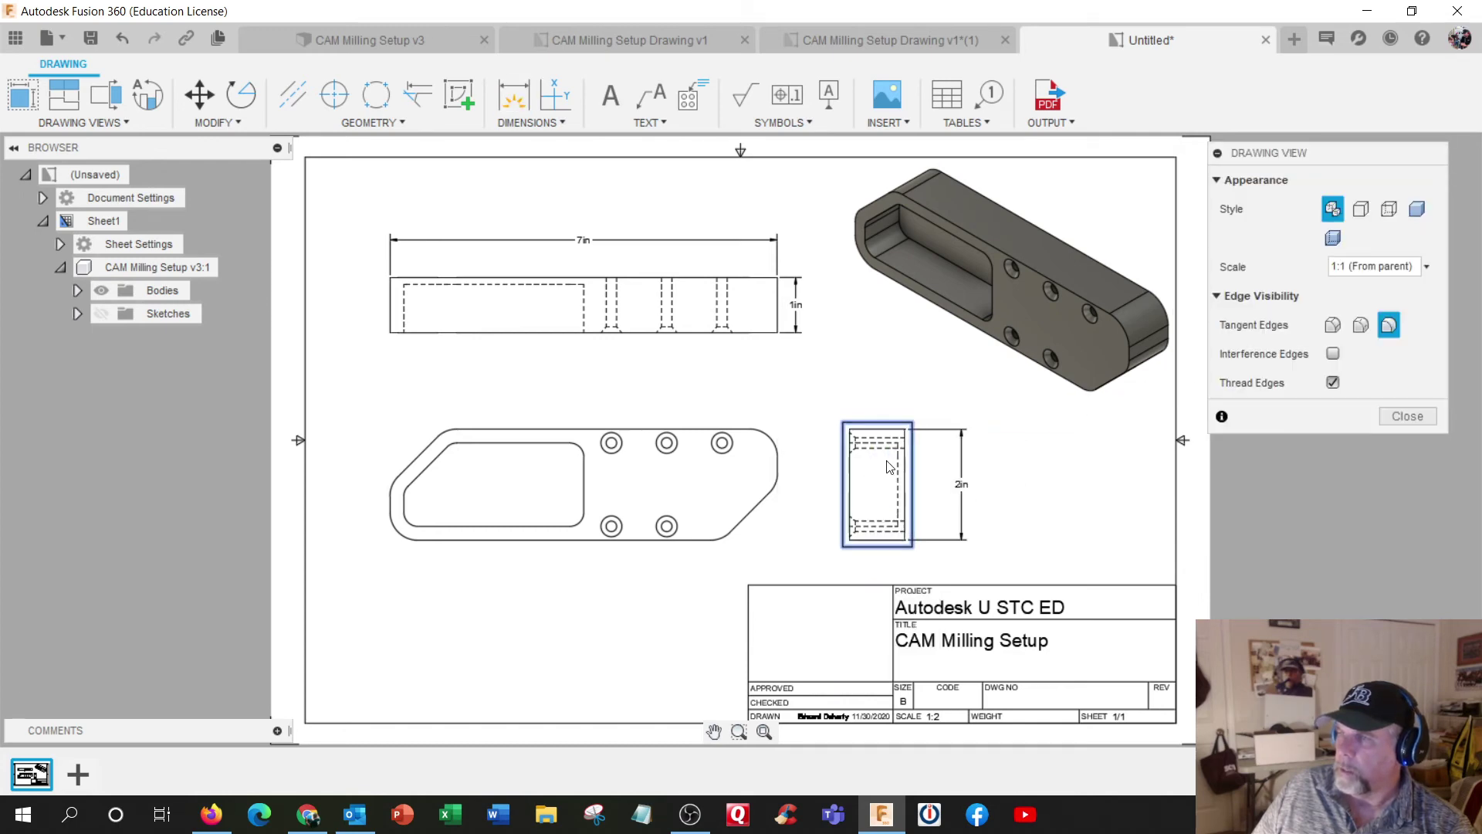
pyautogui.click(1362, 208)
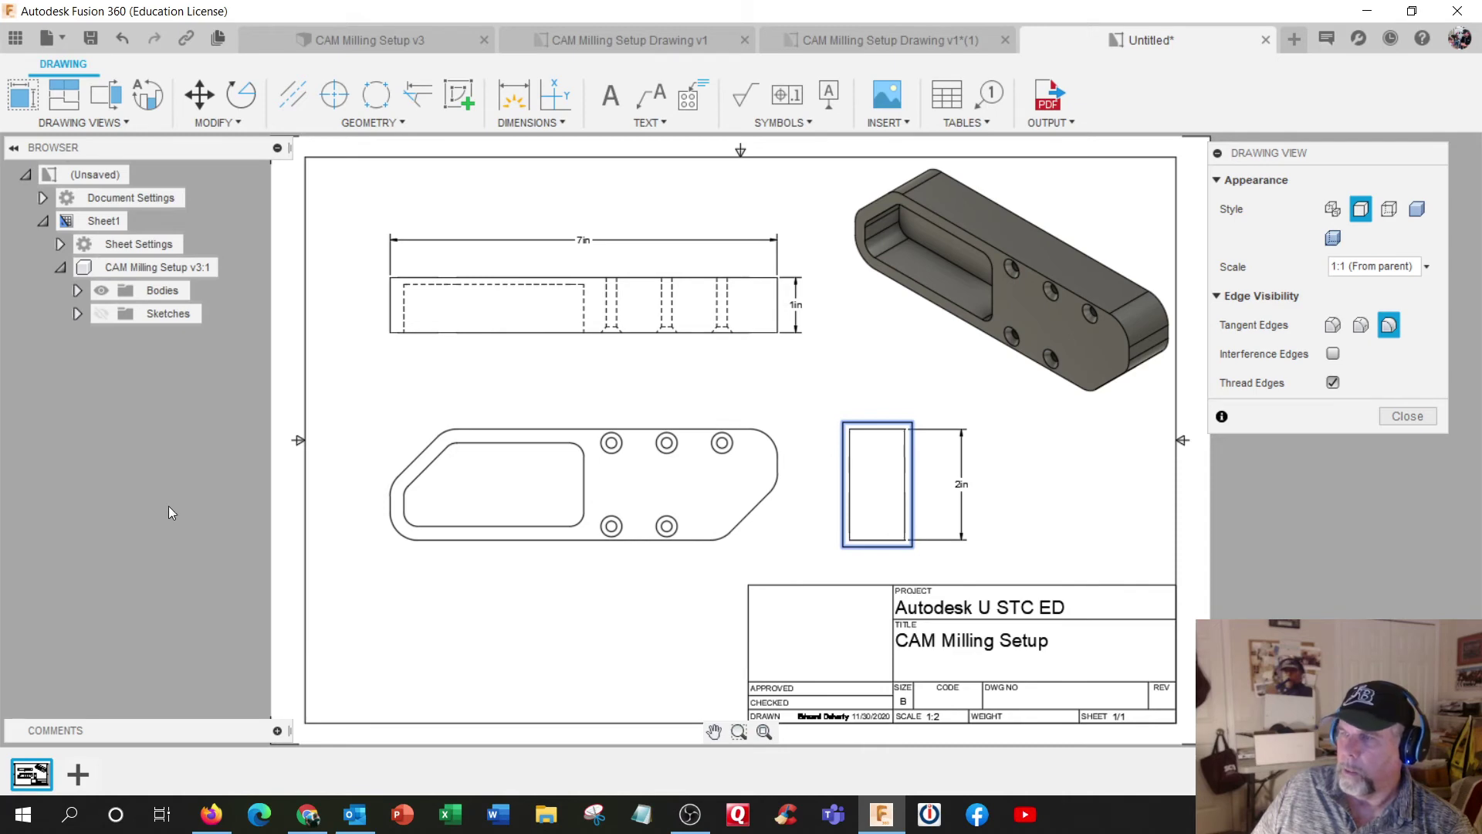
pyautogui.click(1413, 417)
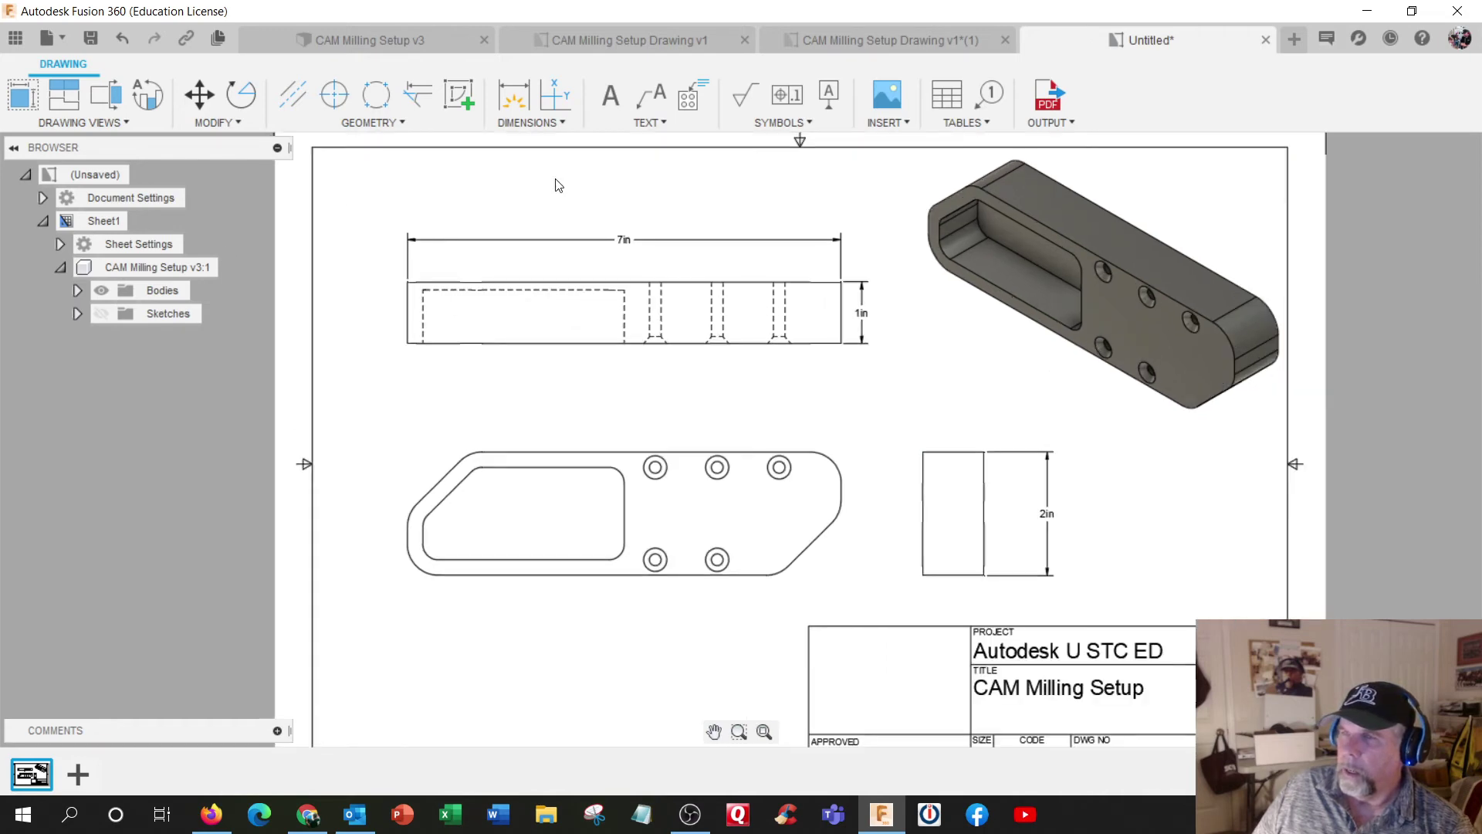
# Step: Set the drawing's text height to 0.24in in the document settings
pyautogui.scroll(2, 626, 261)
pyautogui.scroll(-4, 626, 263)
pyautogui.scroll(4, 625, 265)
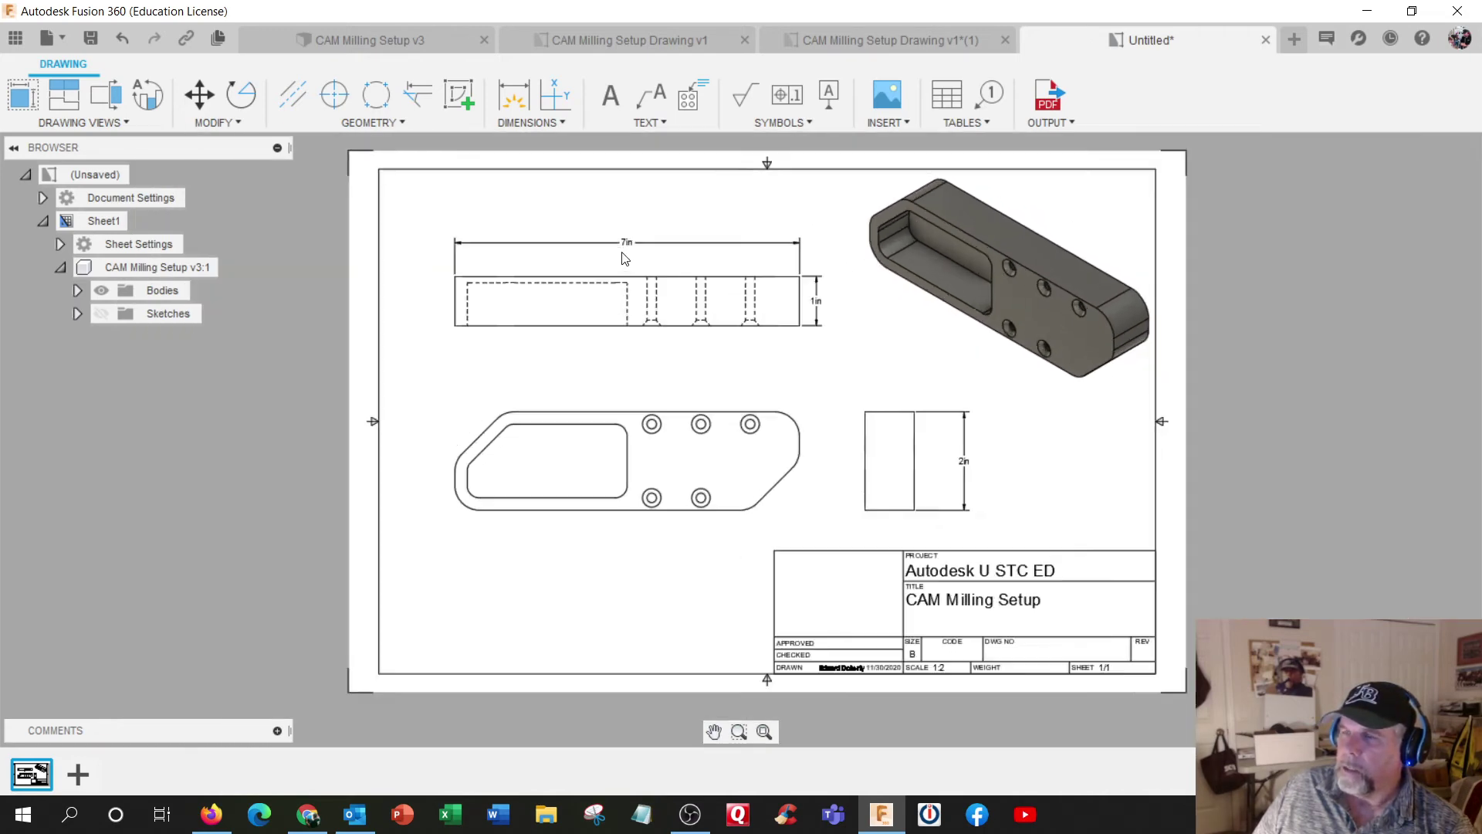
pyautogui.scroll(-2, 625, 259)
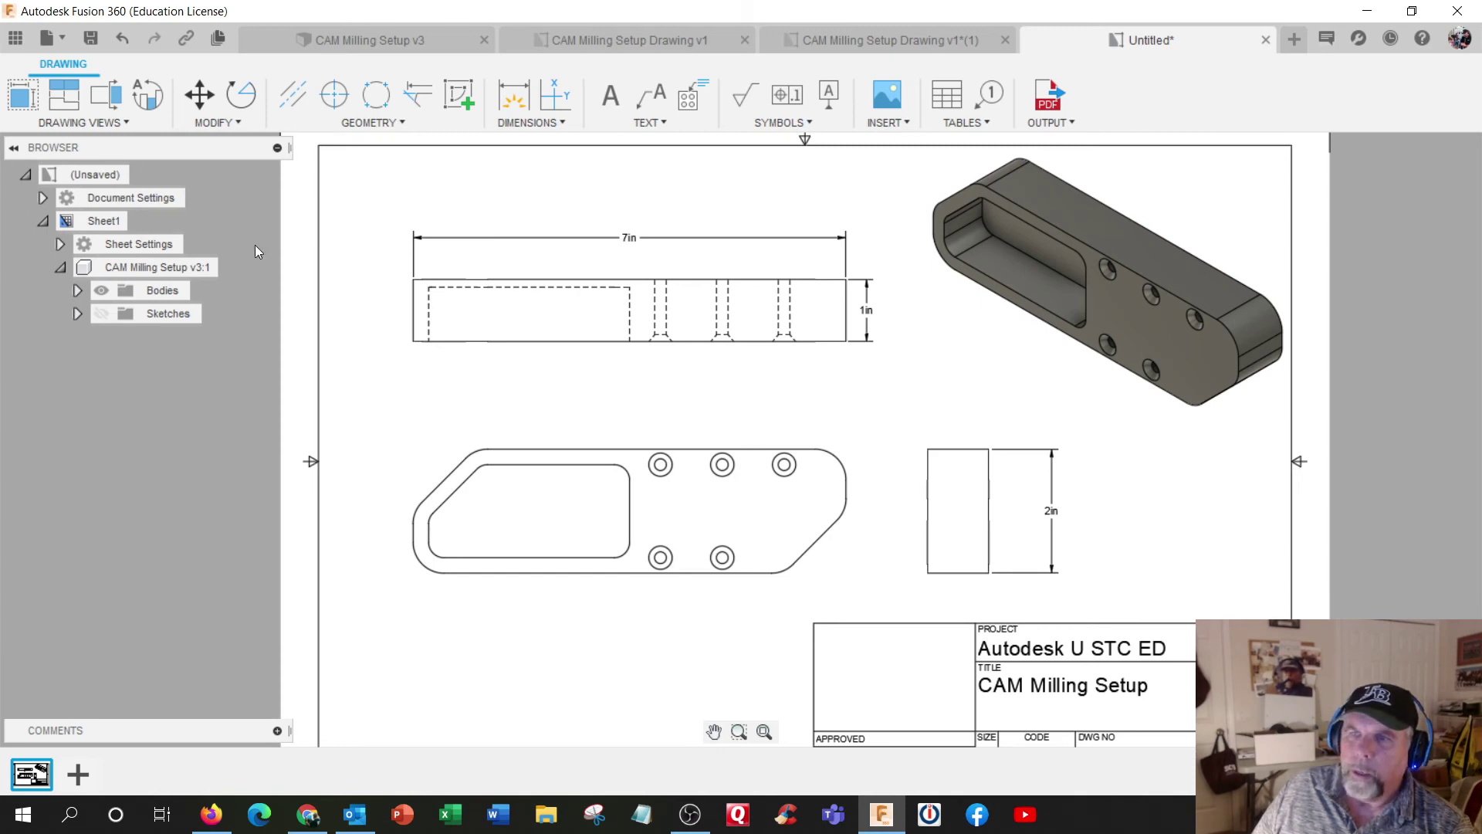
pyautogui.click(60, 244)
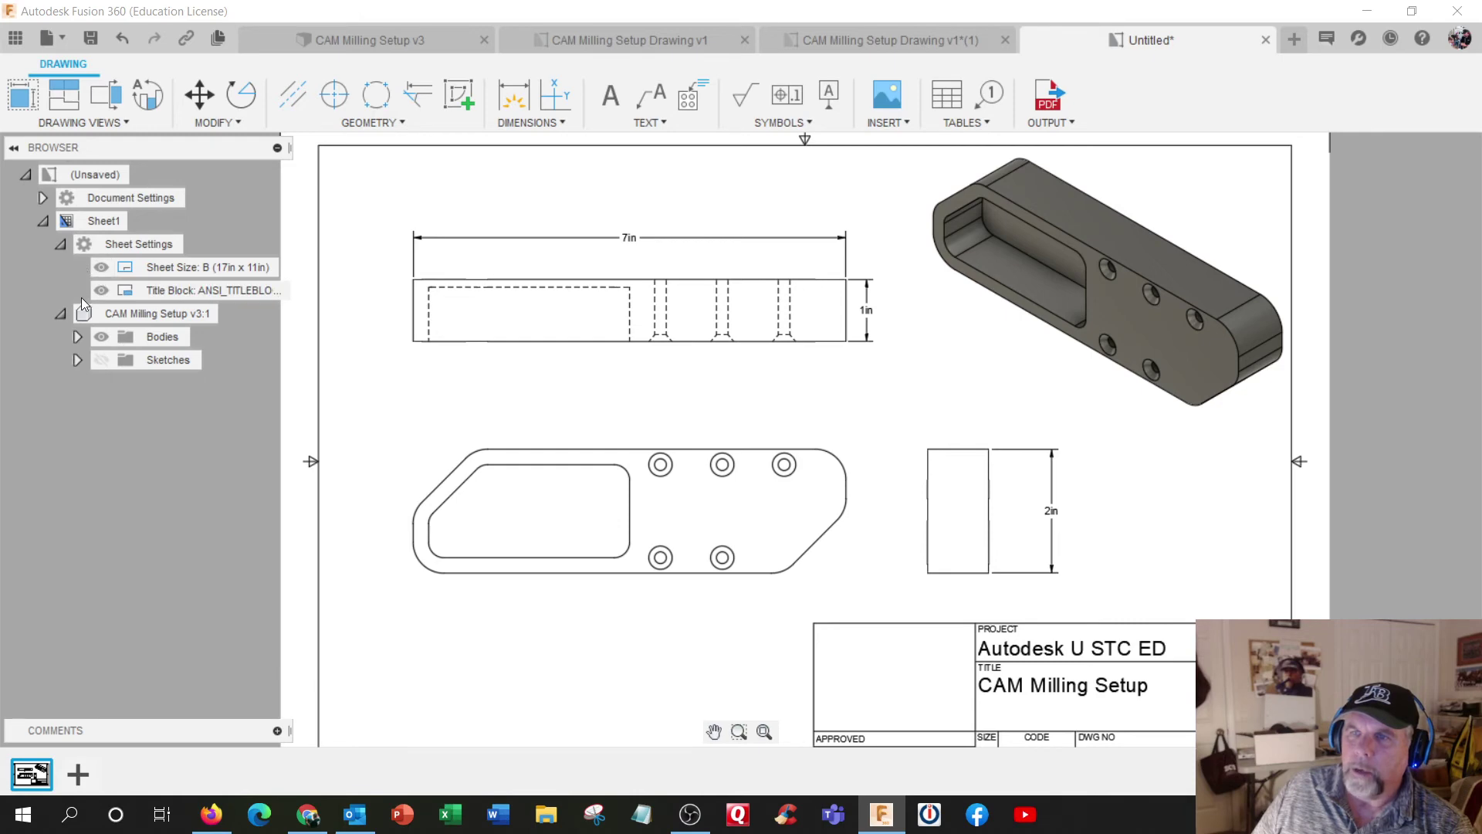
pyautogui.click(61, 244)
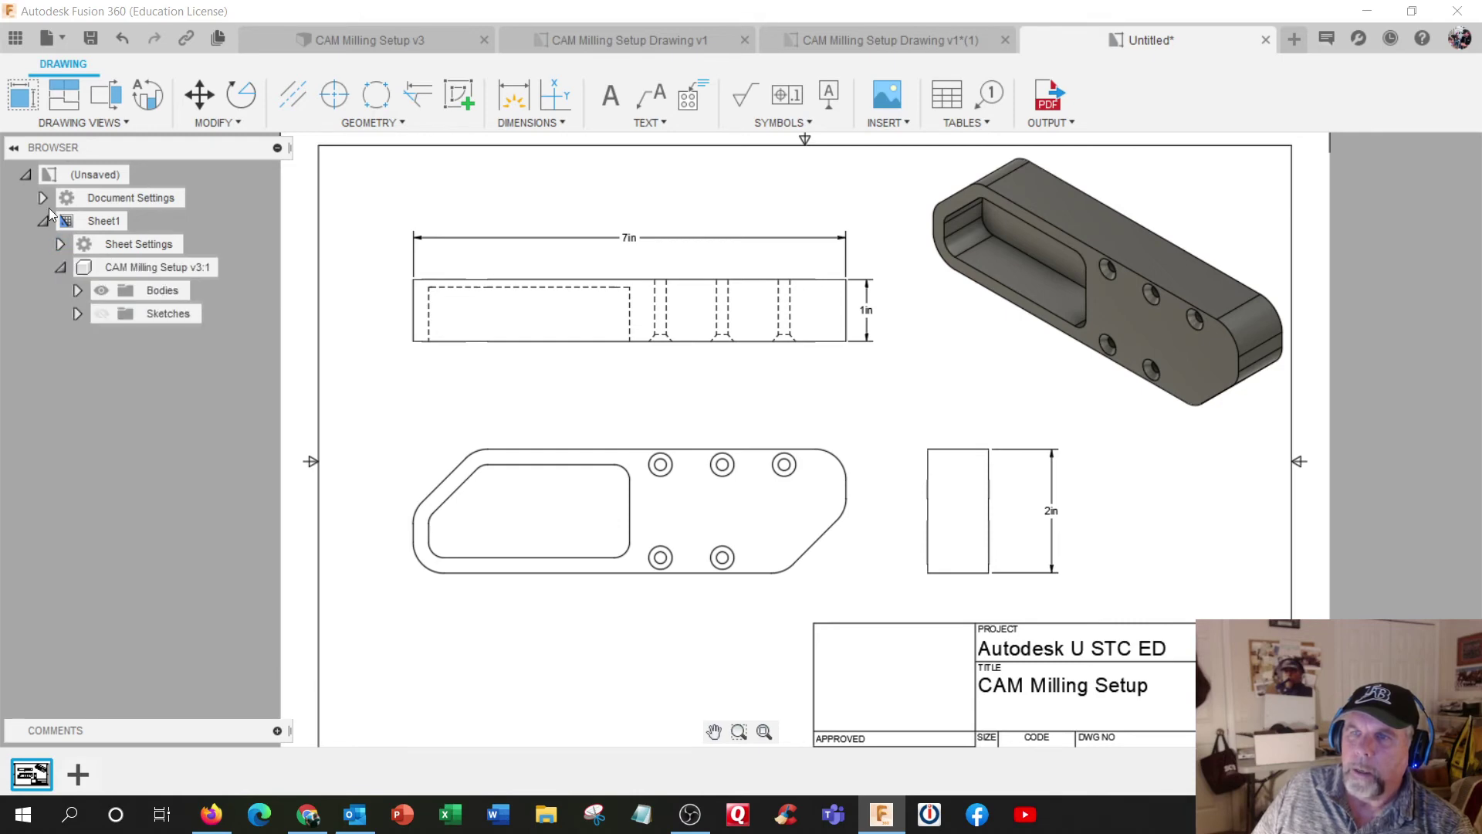
pyautogui.click(43, 199)
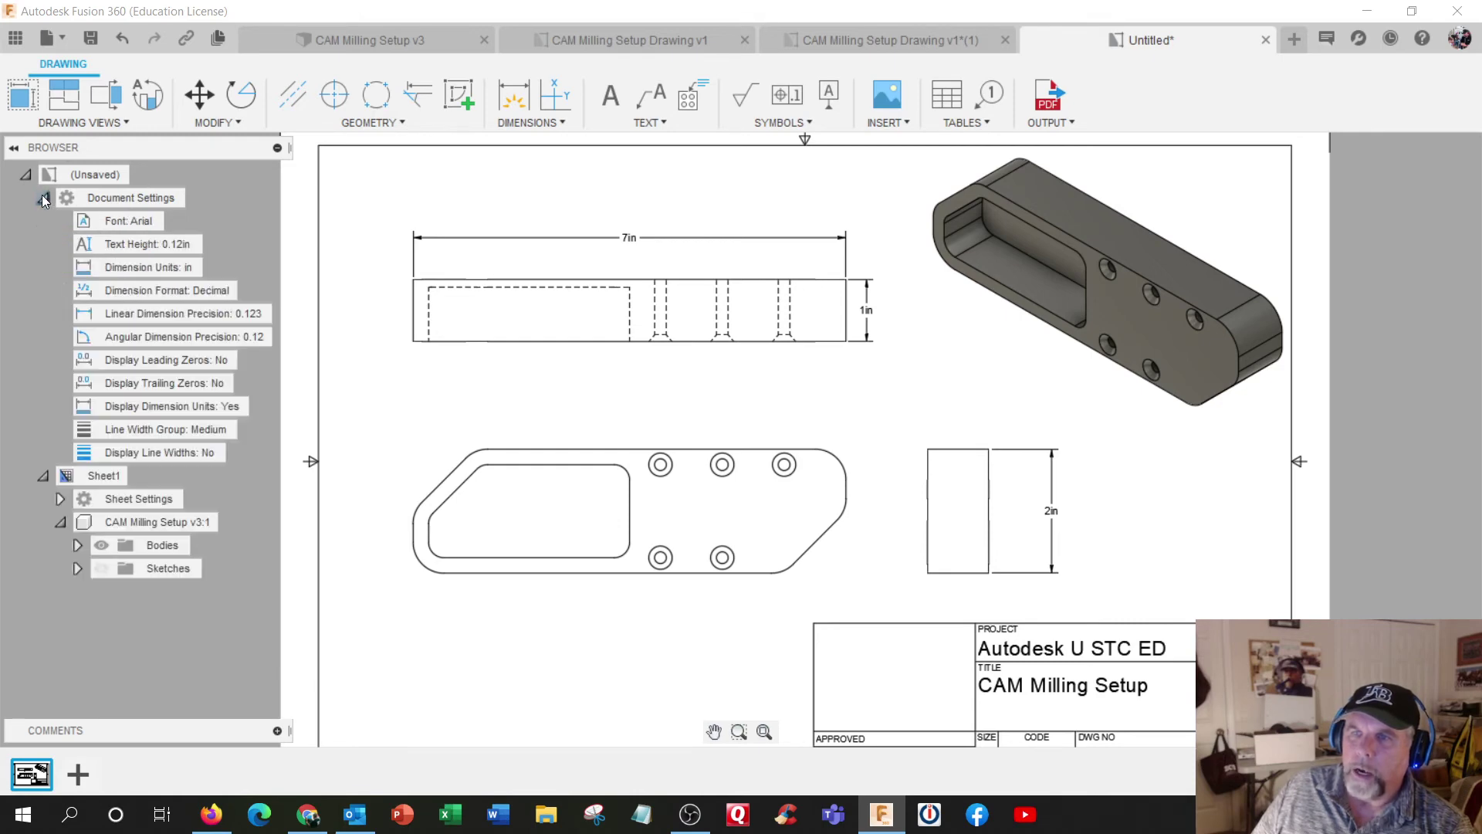
pyautogui.click(168, 242)
pyautogui.rightClick(183, 244)
pyautogui.click(146, 268)
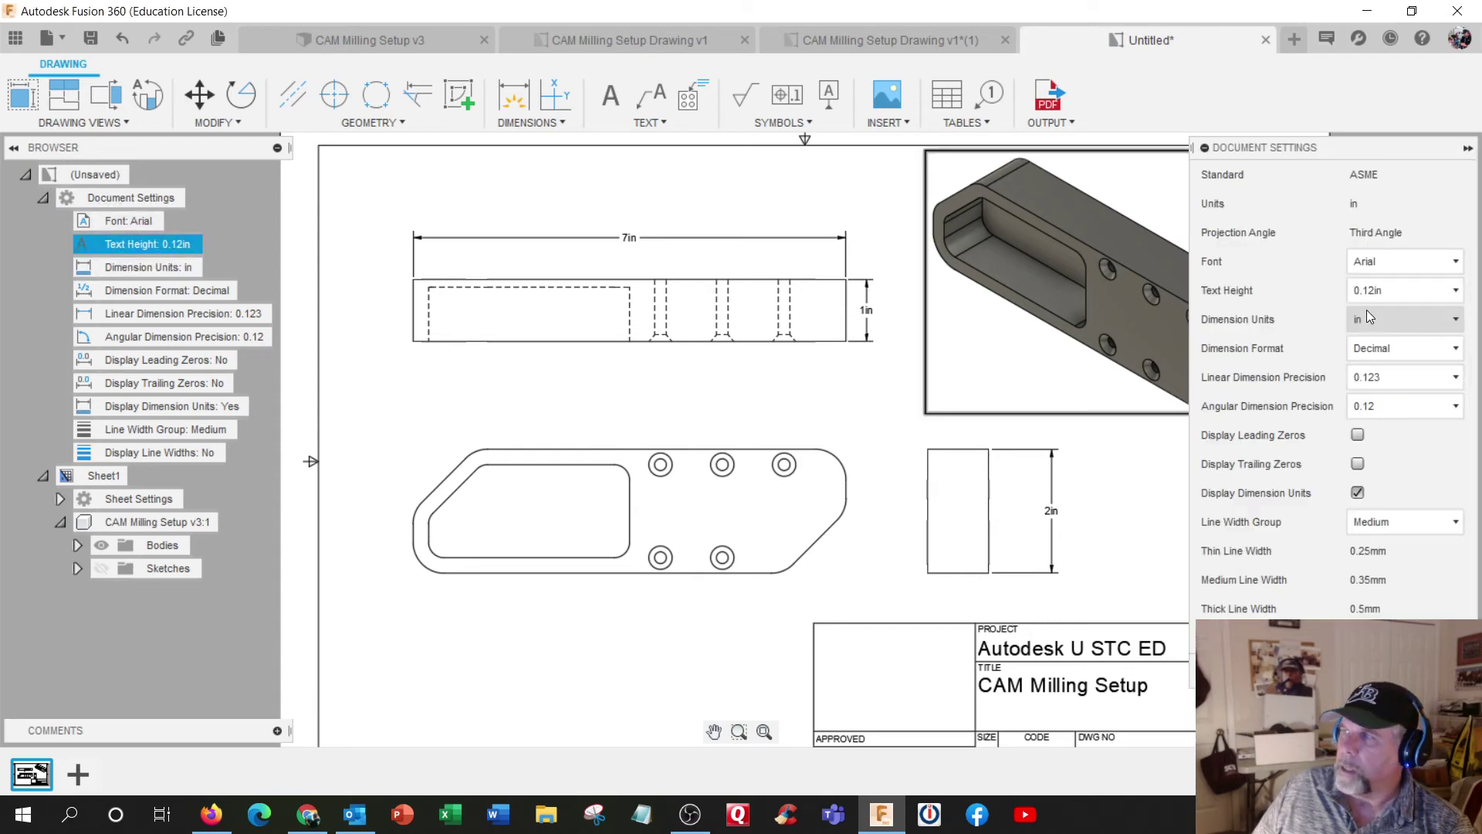
pyautogui.click(1457, 291)
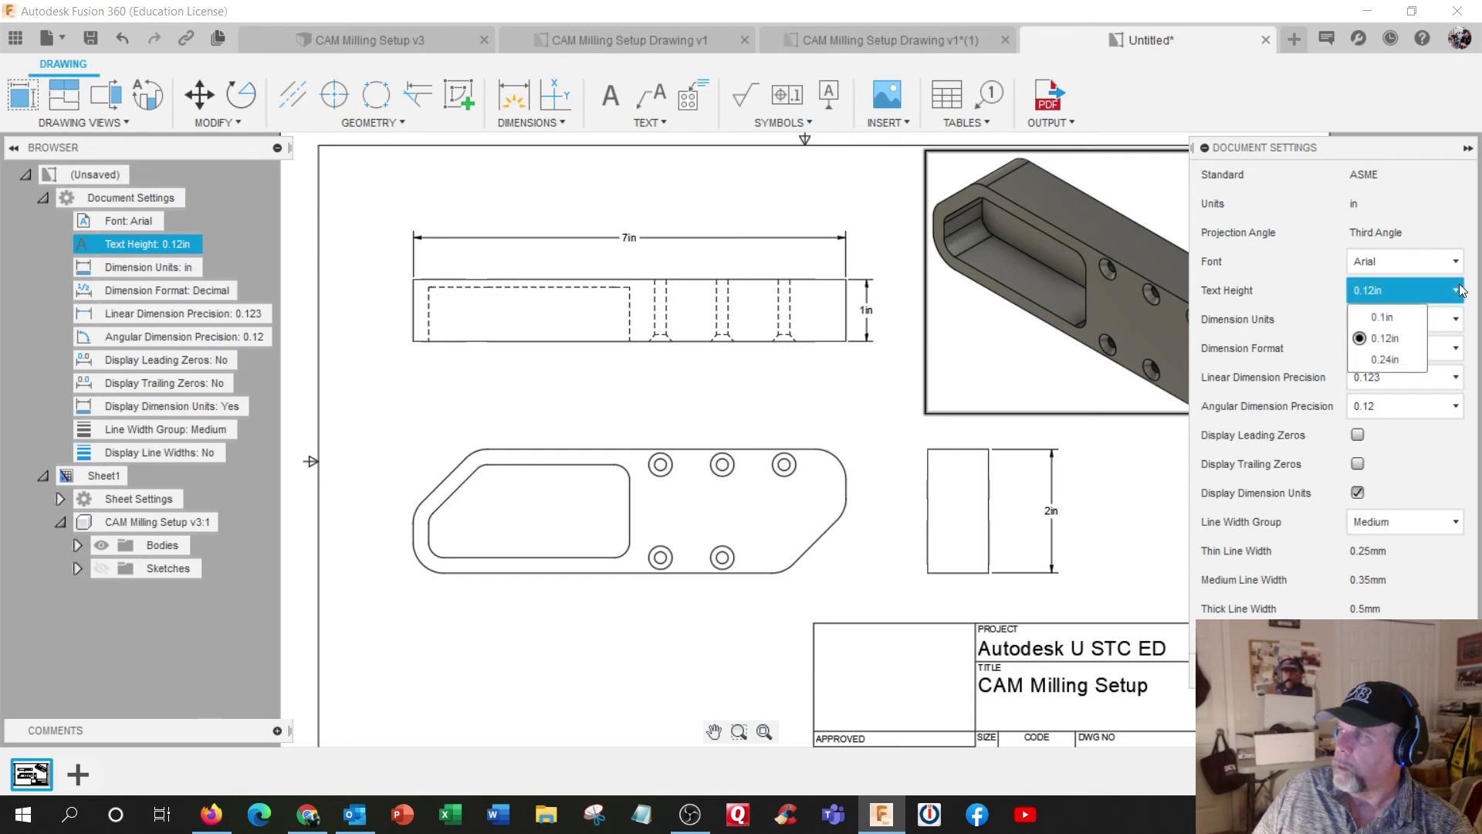
pyautogui.click(1398, 359)
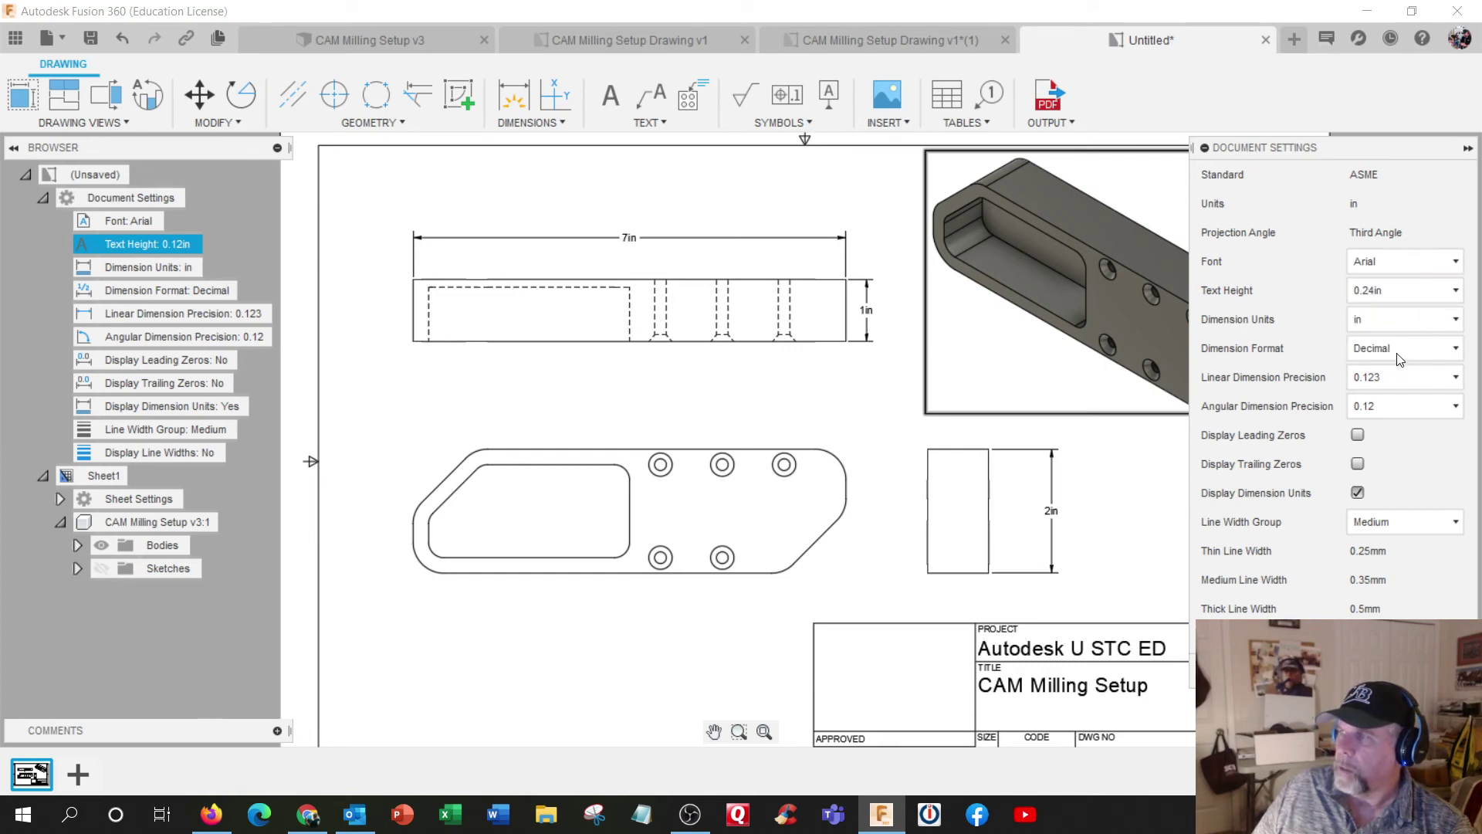
pyautogui.press('Return')
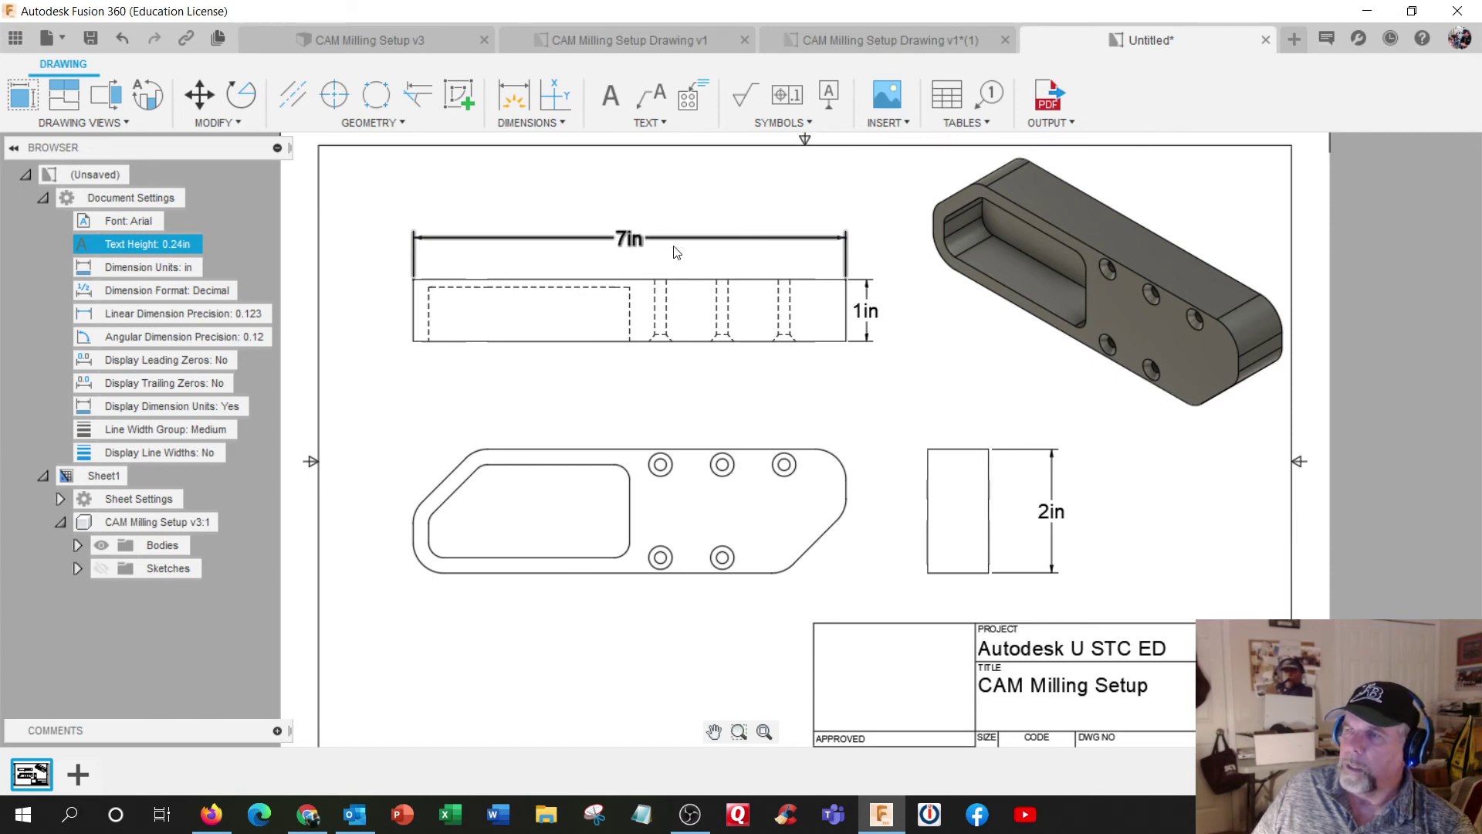
# Step: Turn on trailing zeros and turn off dimension units for the drawing's dimensions
pyautogui.moveTo(169, 268)
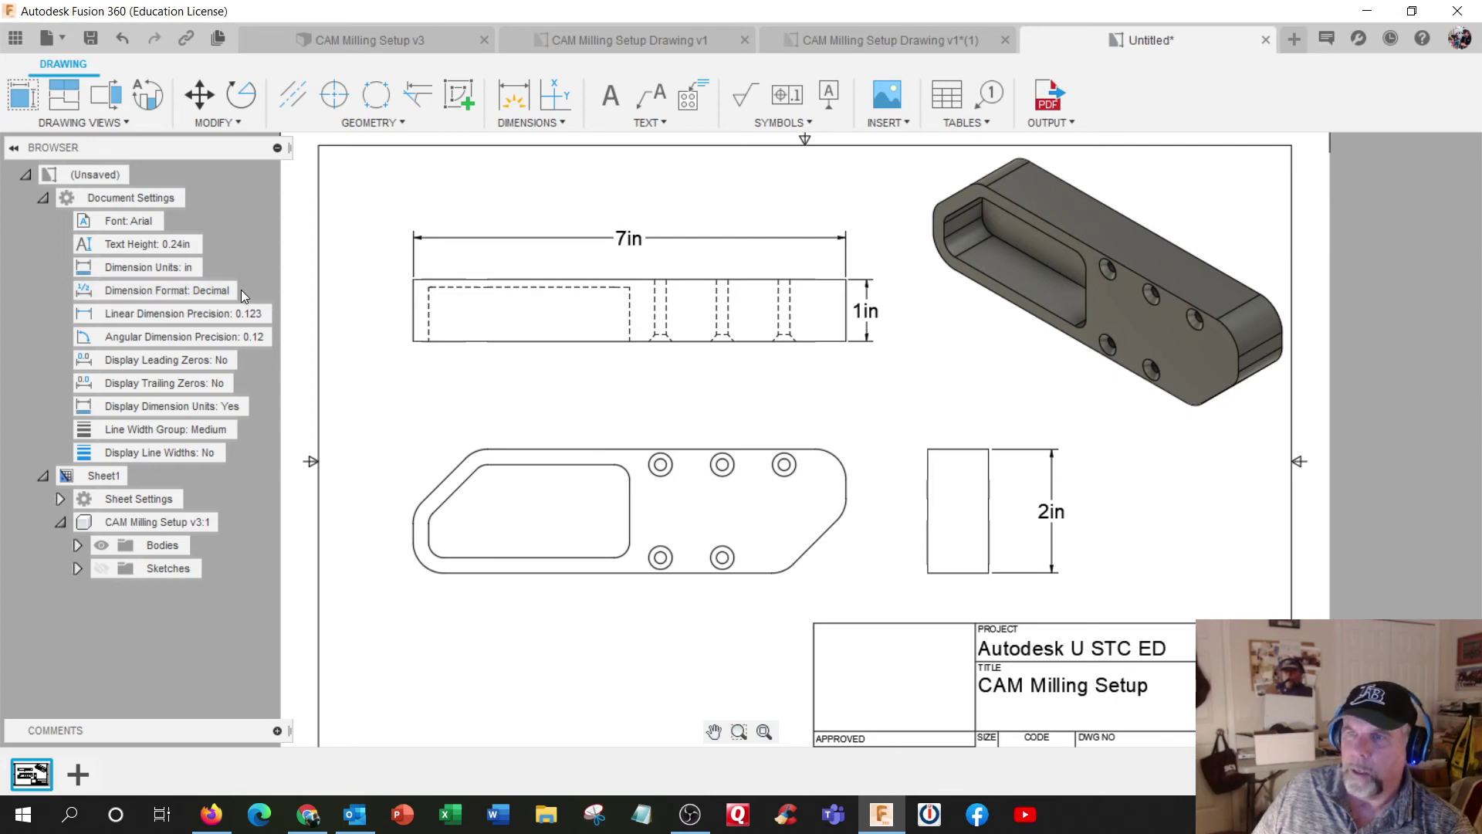
pyautogui.click(215, 295)
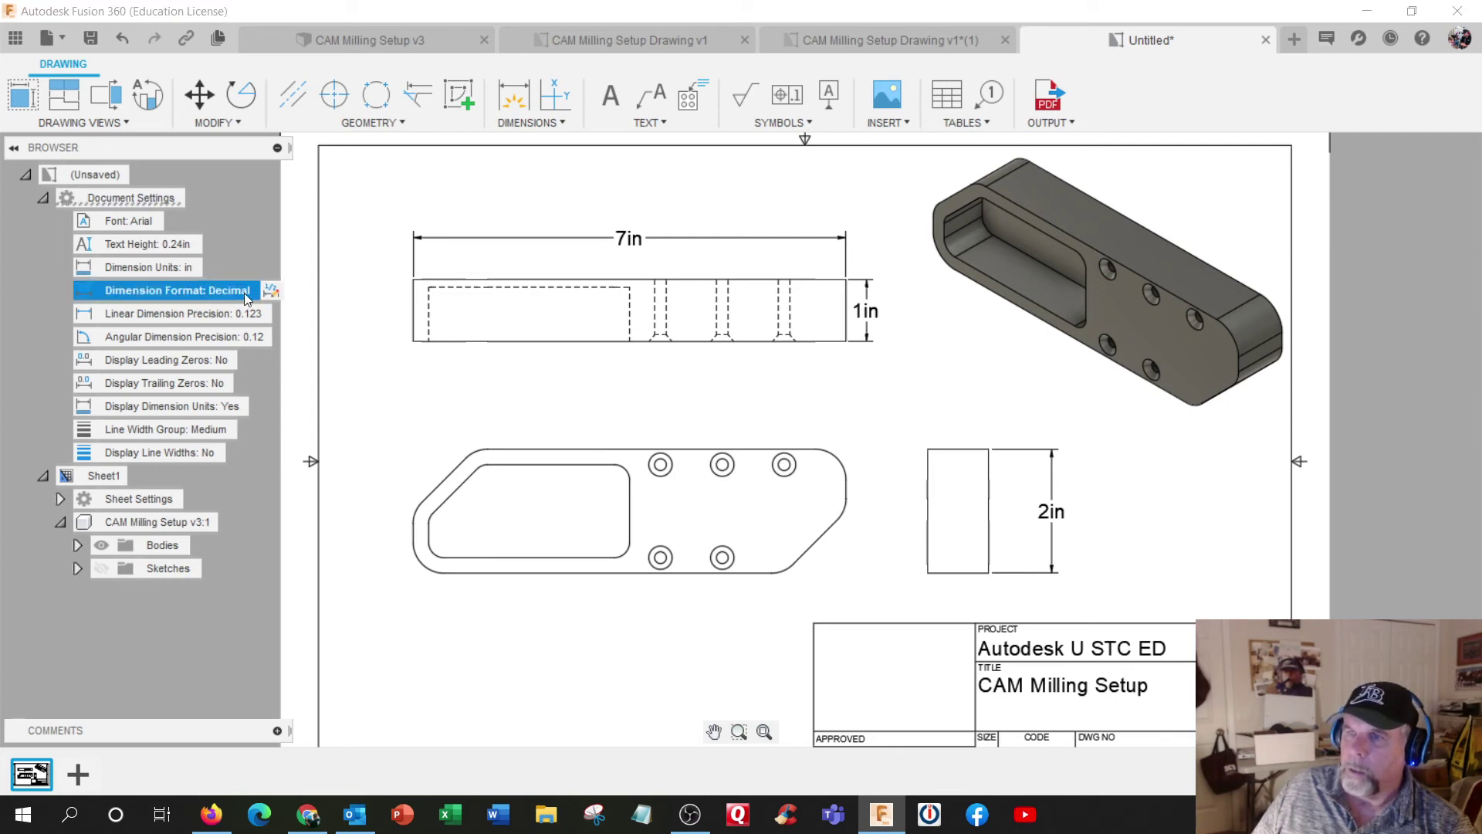
pyautogui.click(271, 291)
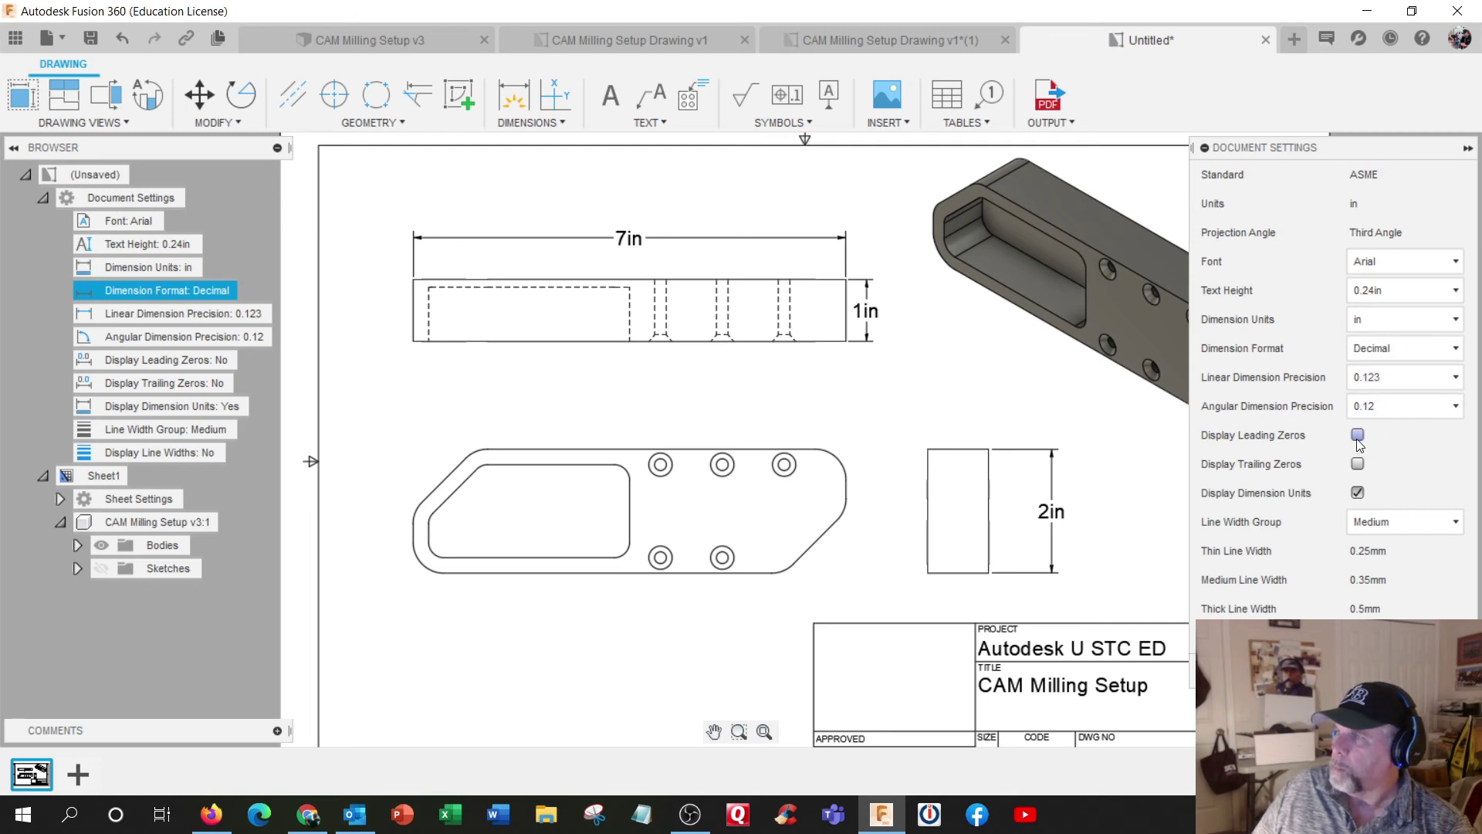
pyautogui.click(1358, 464)
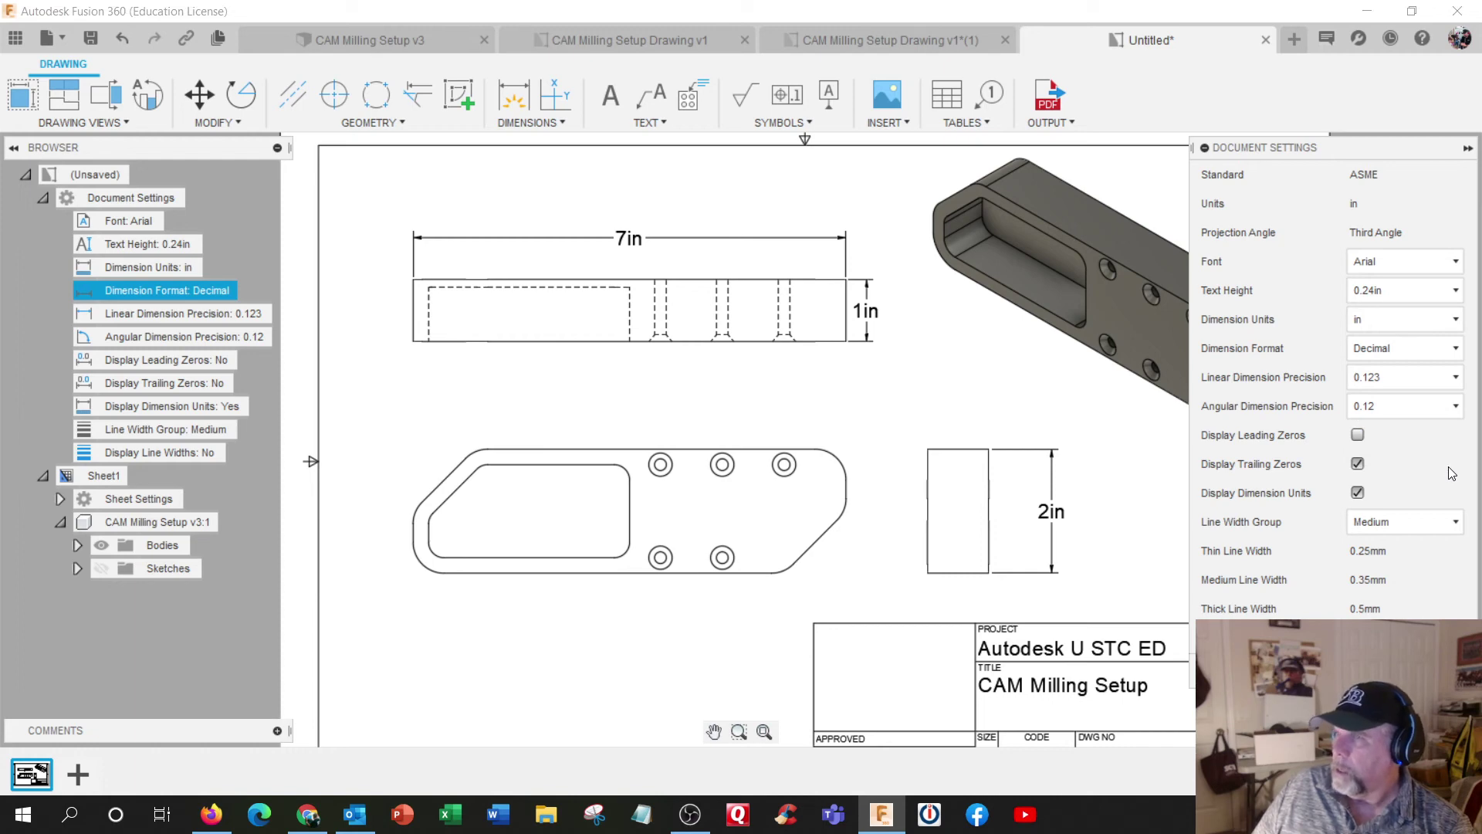
pyautogui.click(1359, 492)
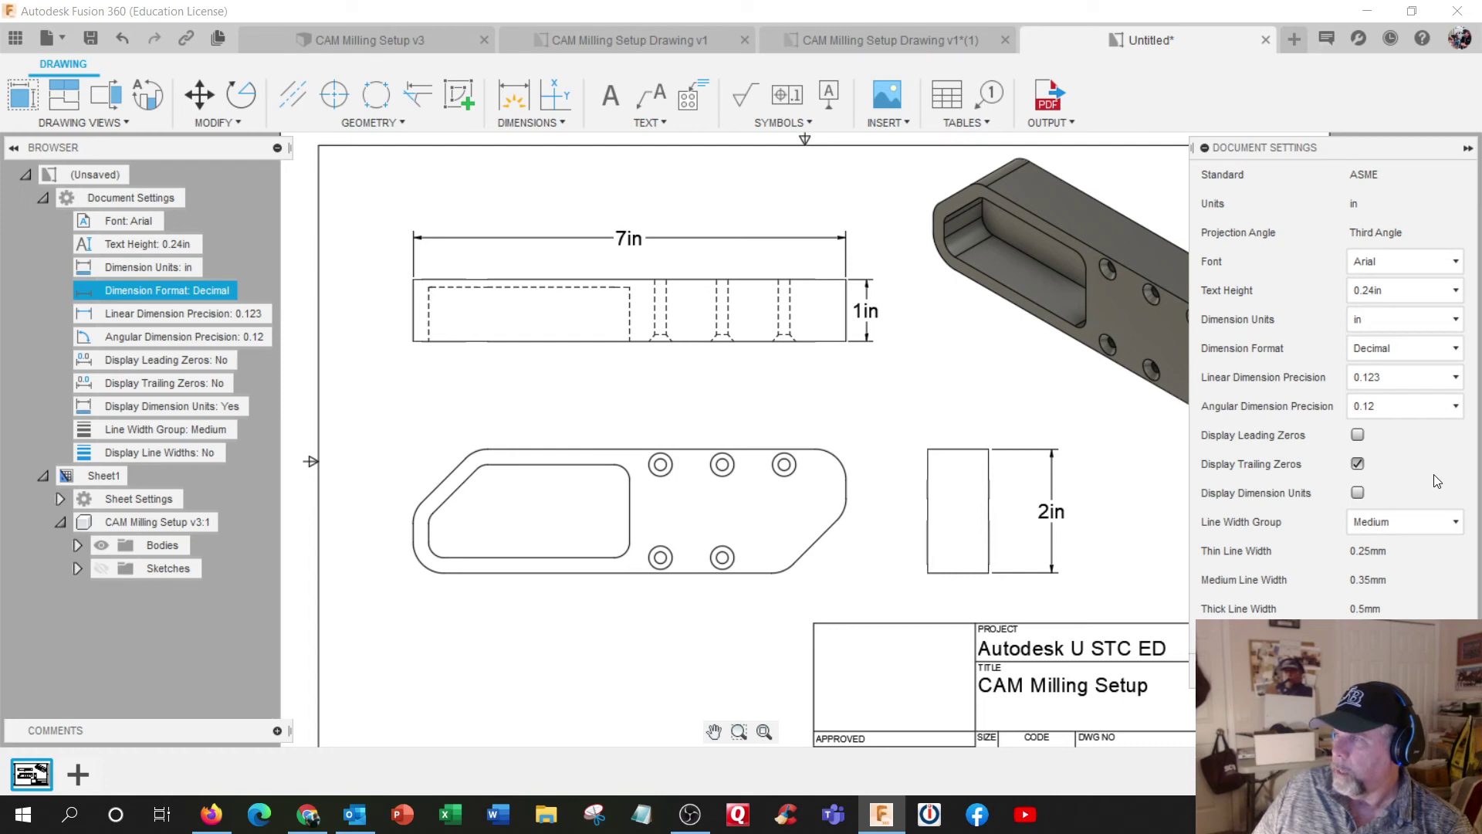
pyautogui.click(1382, 672)
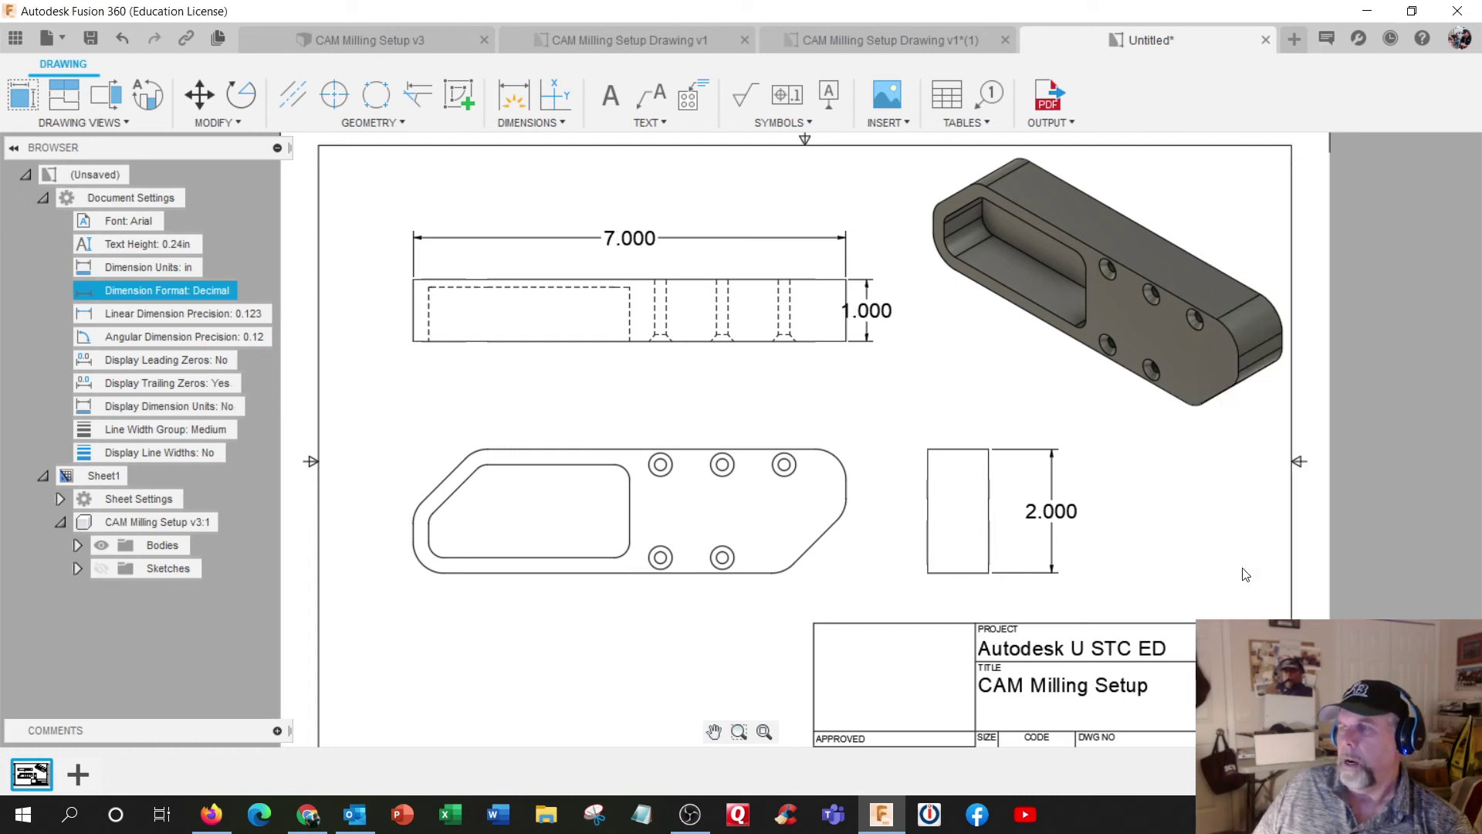
# Step: Move the thickness dimension of the upper projected view slightly farther right so its text clears the view outline
pyautogui.click(879, 318)
pyautogui.moveTo(871, 315); pyautogui.dragTo(885, 312)
pyautogui.click(884, 405)
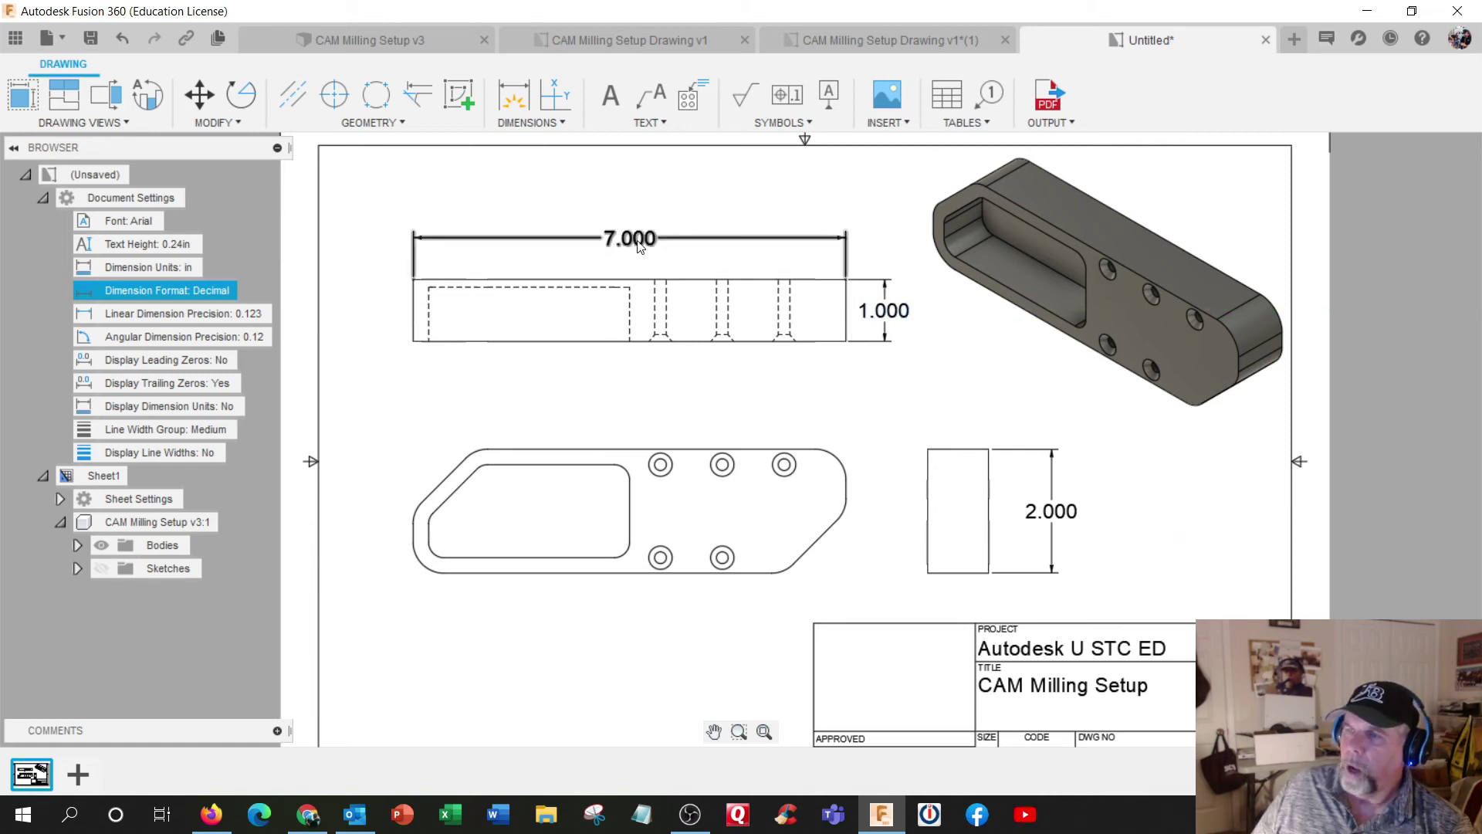
# Step: Dimension the pocket depth in the upper projected view from the hidden pocket floor to the lower edge, placing it left of the view
pyautogui.scroll(2, 617, 241)
pyautogui.scroll(-3, 728, 274)
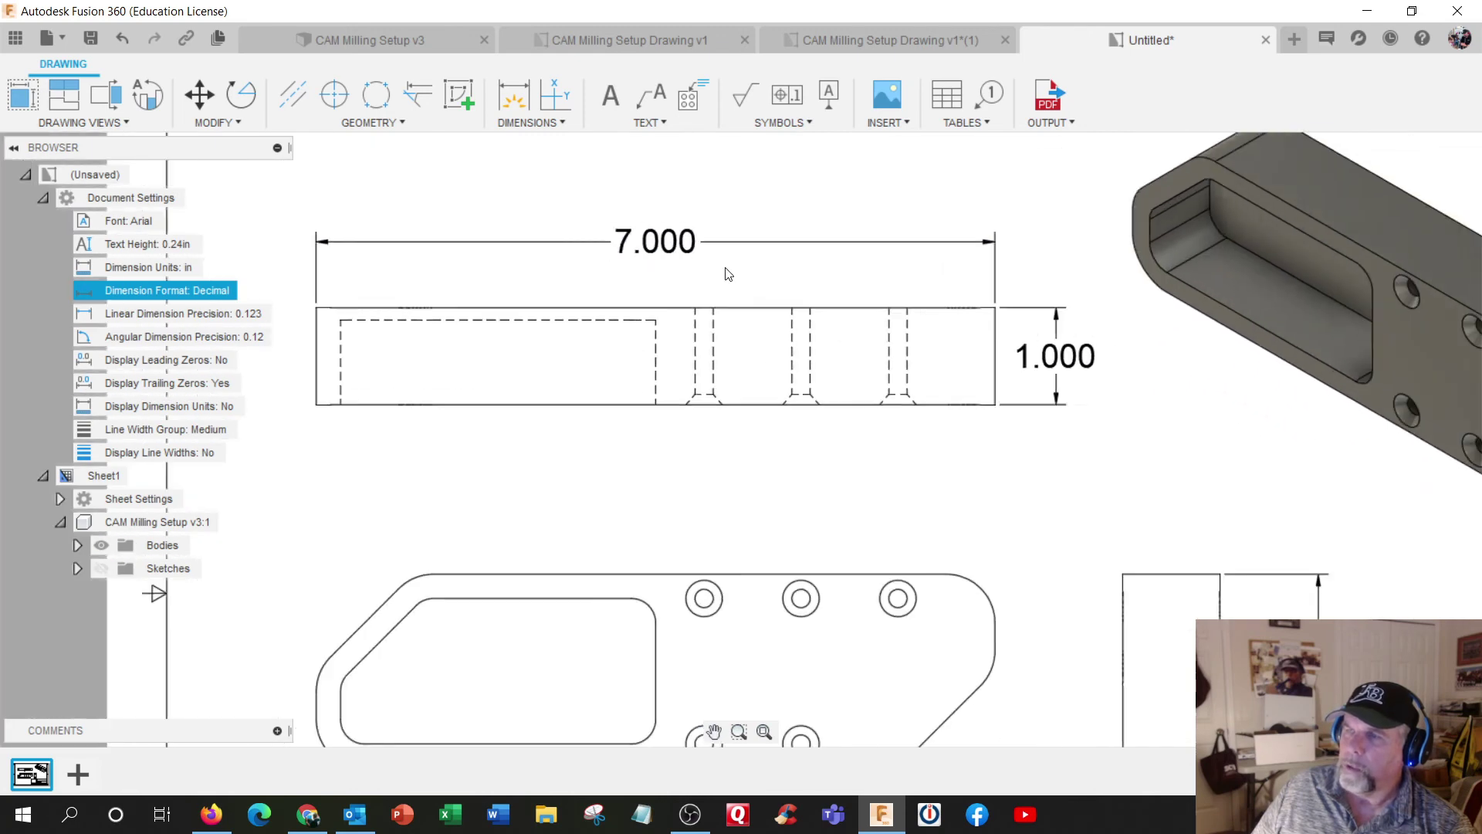
pyautogui.scroll(-1, 860, 387)
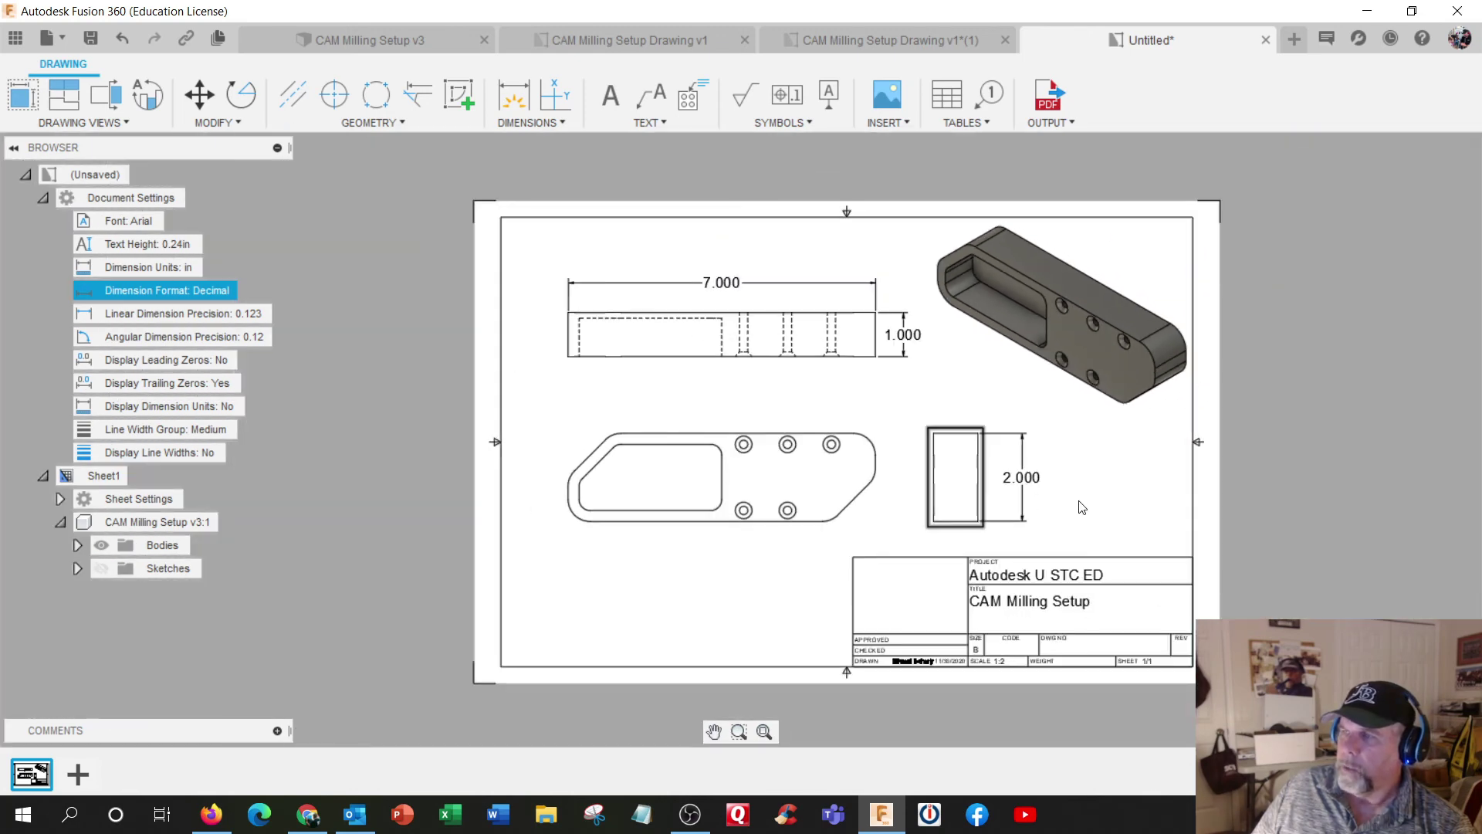
pyautogui.scroll(1, 1083, 508)
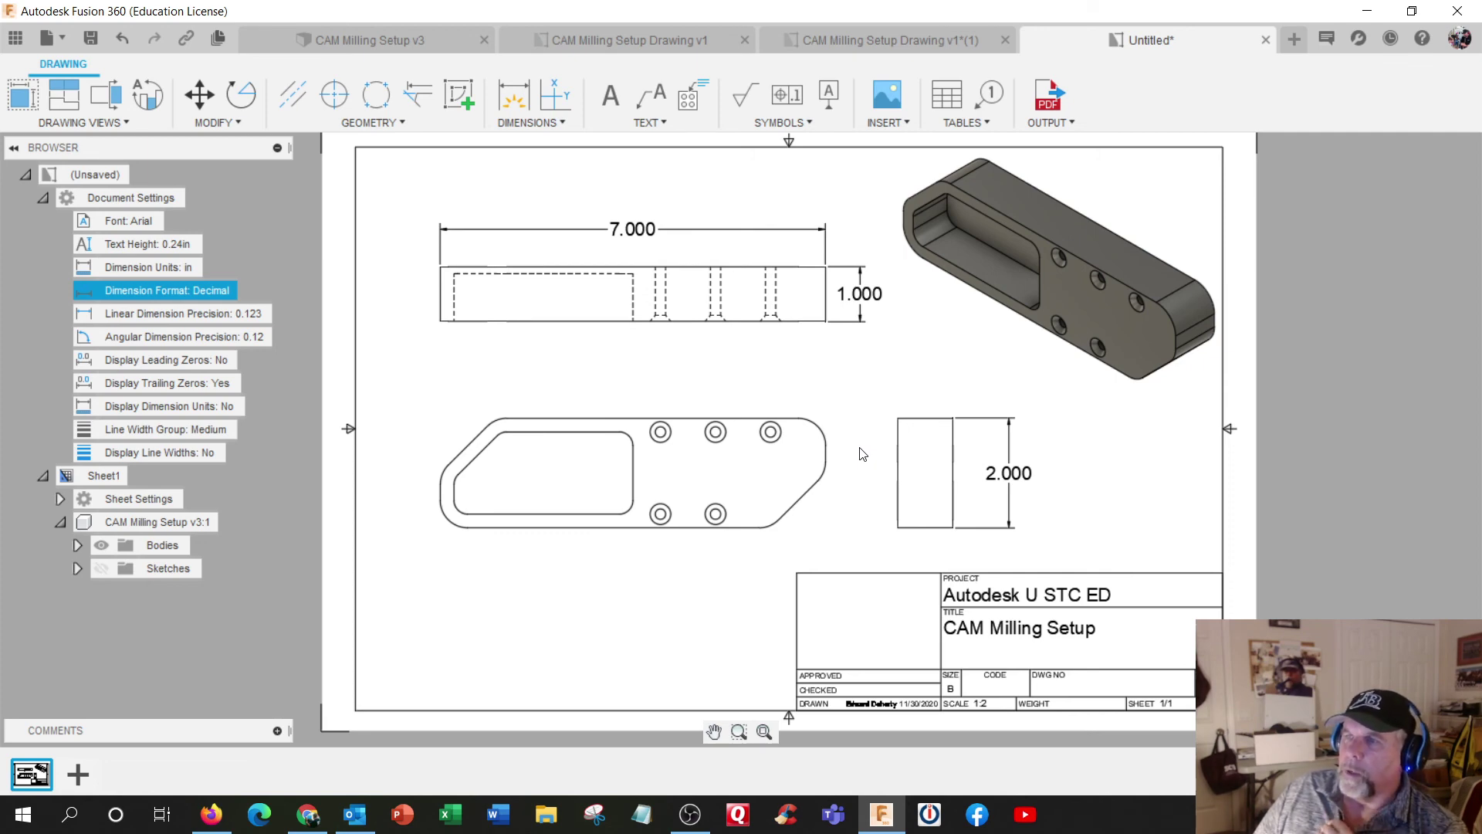
pyautogui.click(514, 94)
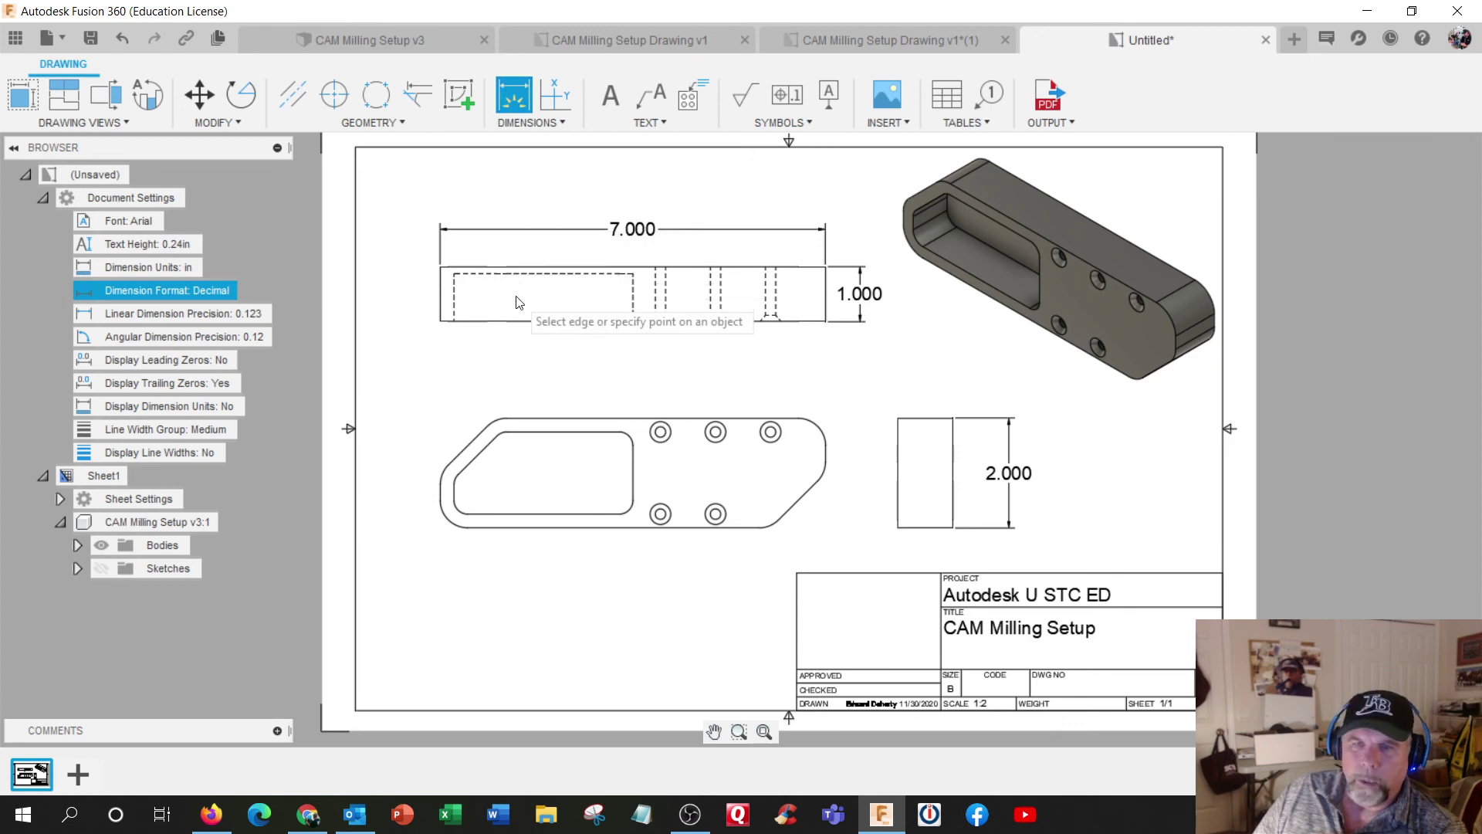
pyautogui.click(504, 274)
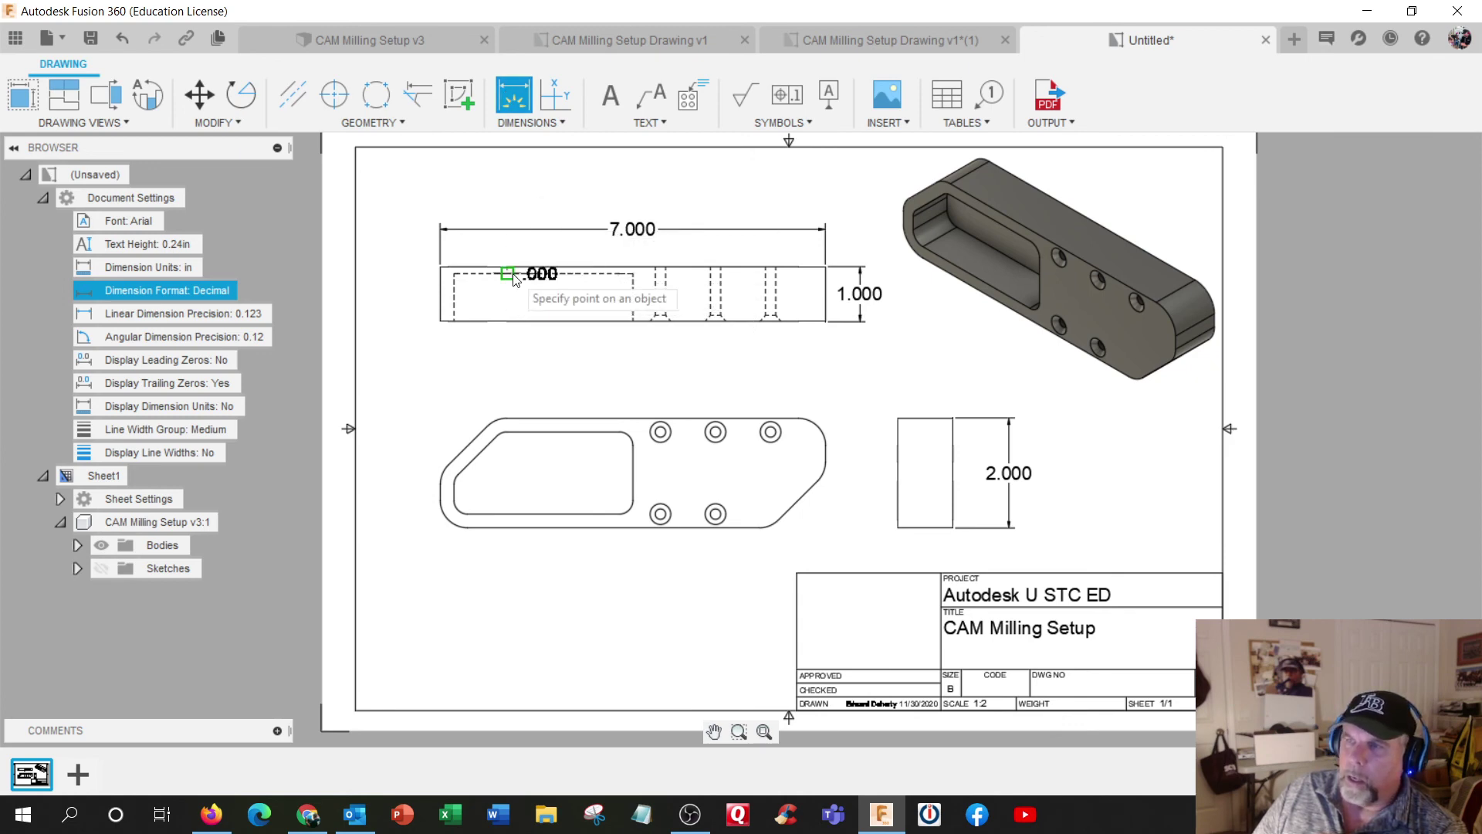
pyautogui.click(508, 323)
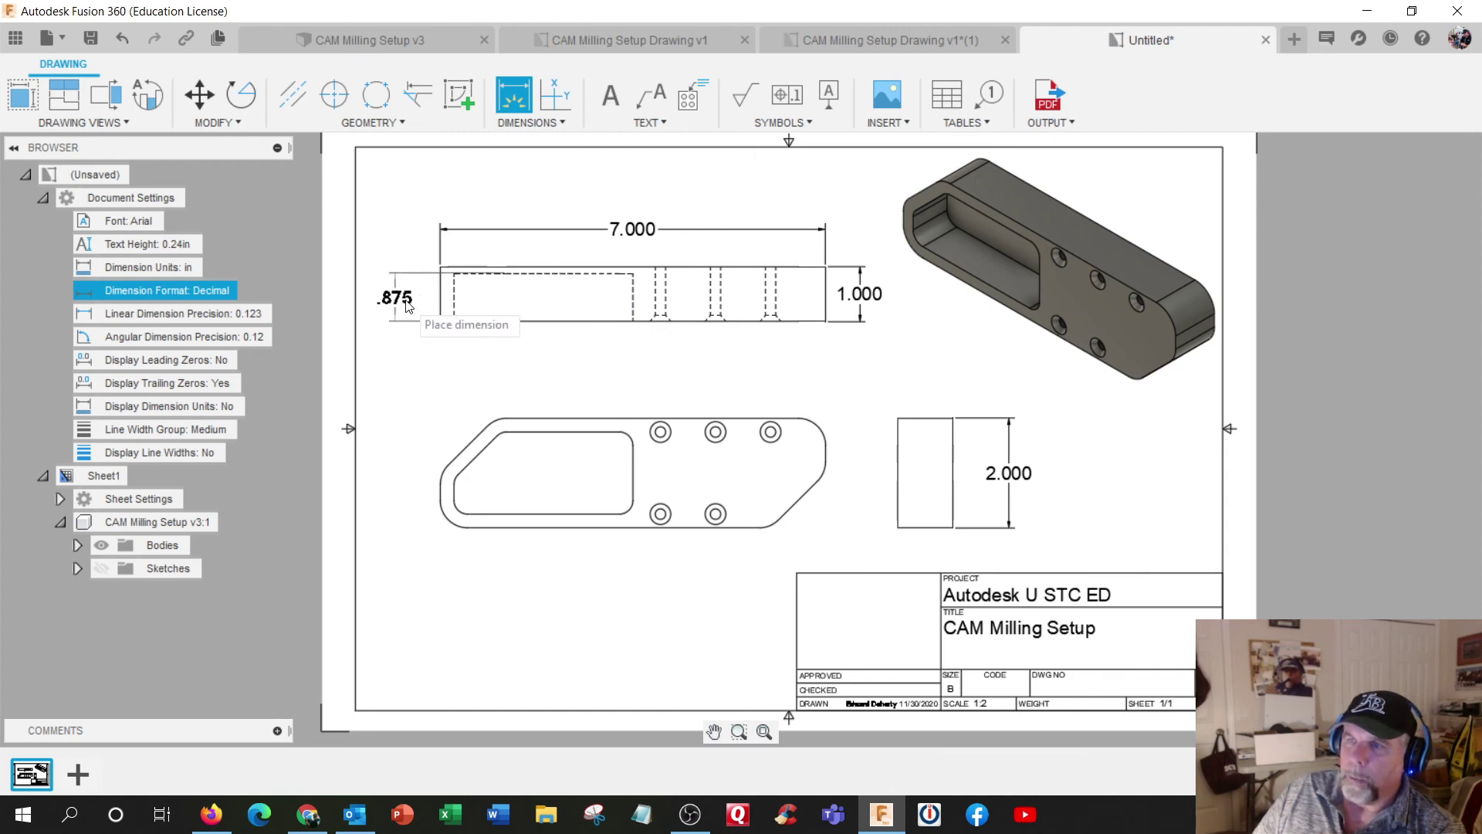
pyautogui.click(386, 309)
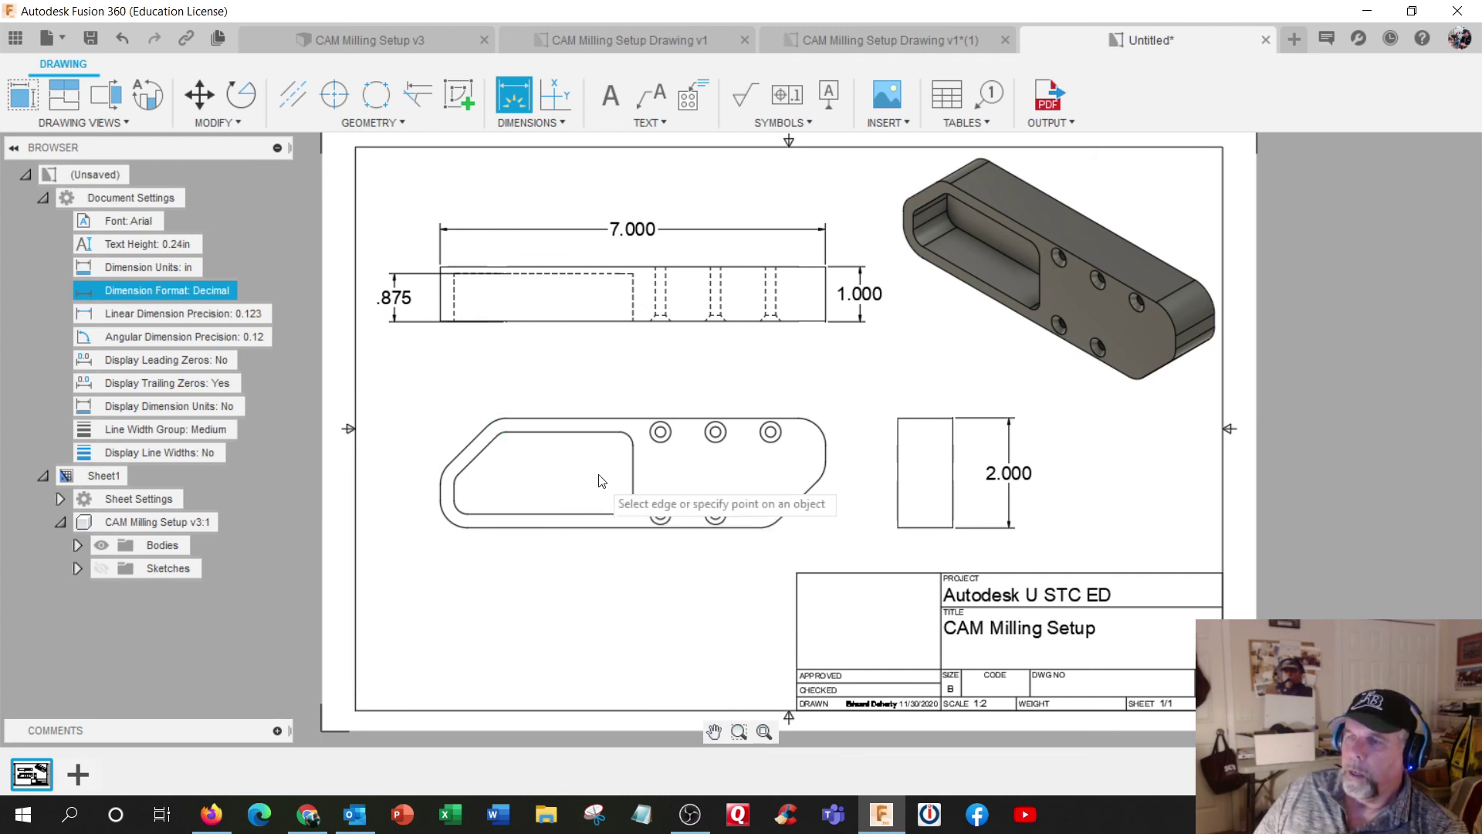
# Step: Add a radius dimension to the lower arc of the base view's rounded right end, placing its text just right of the outline
pyautogui.click(558, 438)
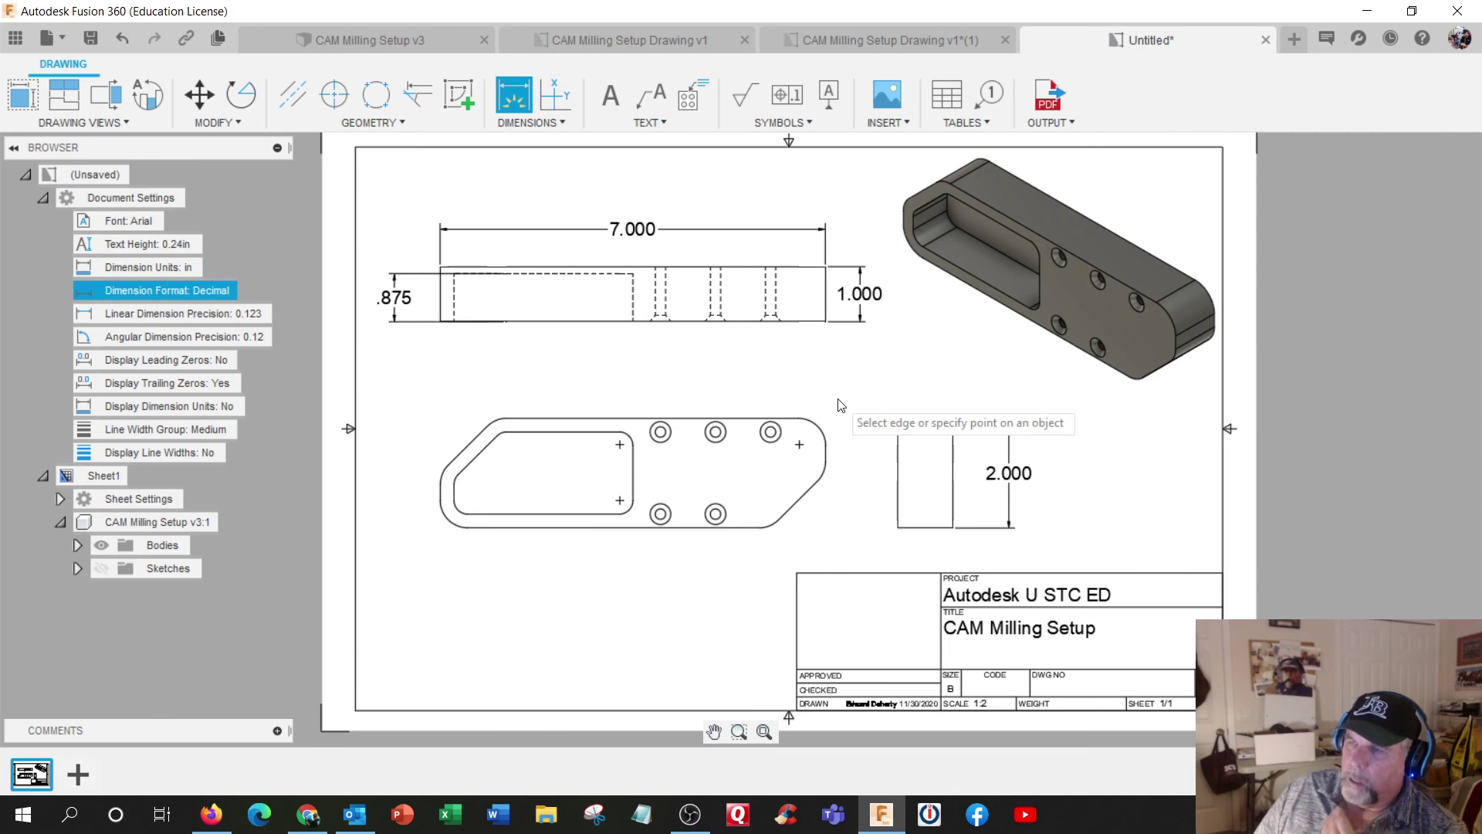
pyautogui.click(564, 123)
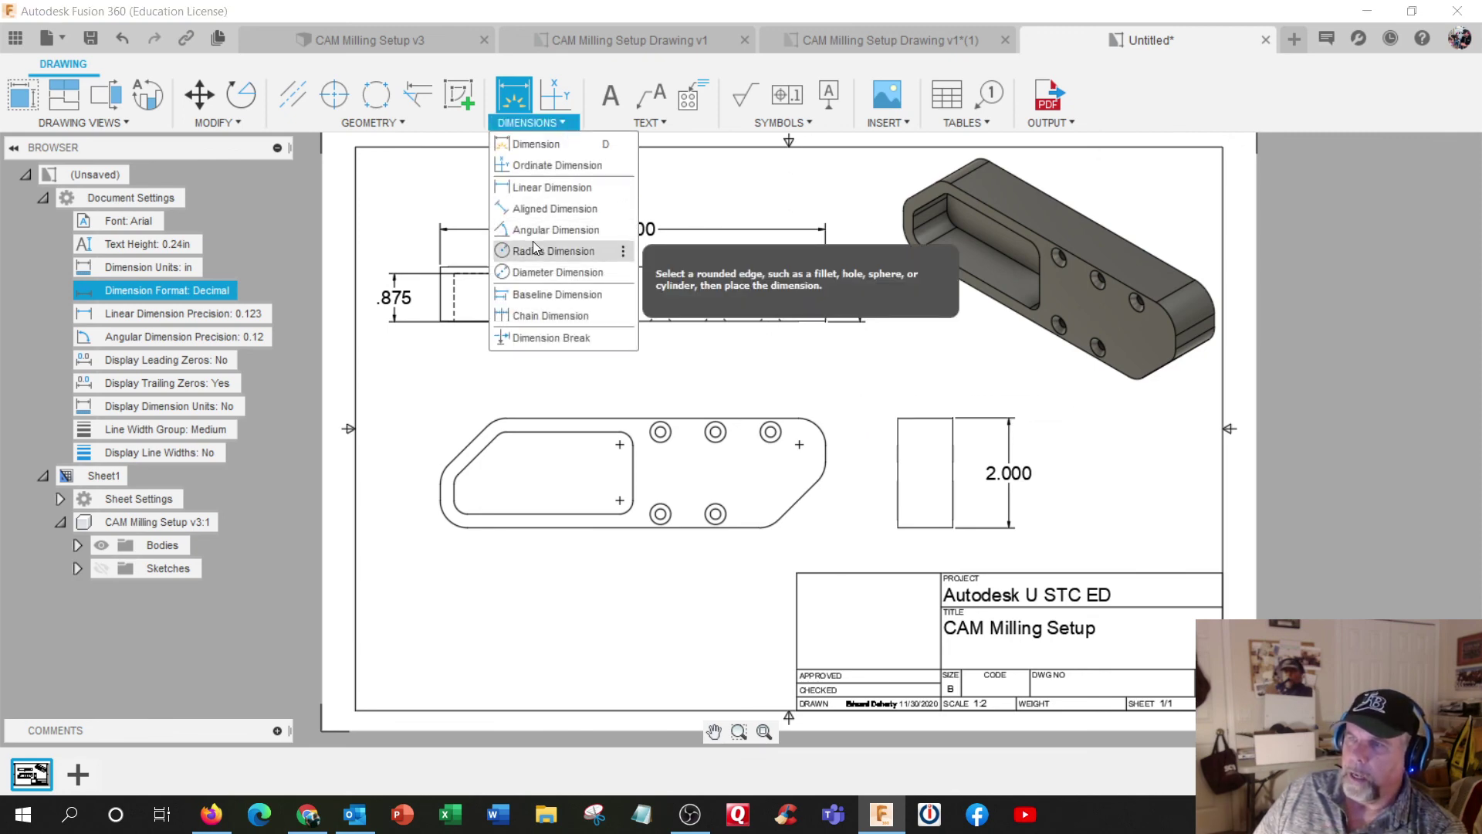
pyautogui.click(533, 251)
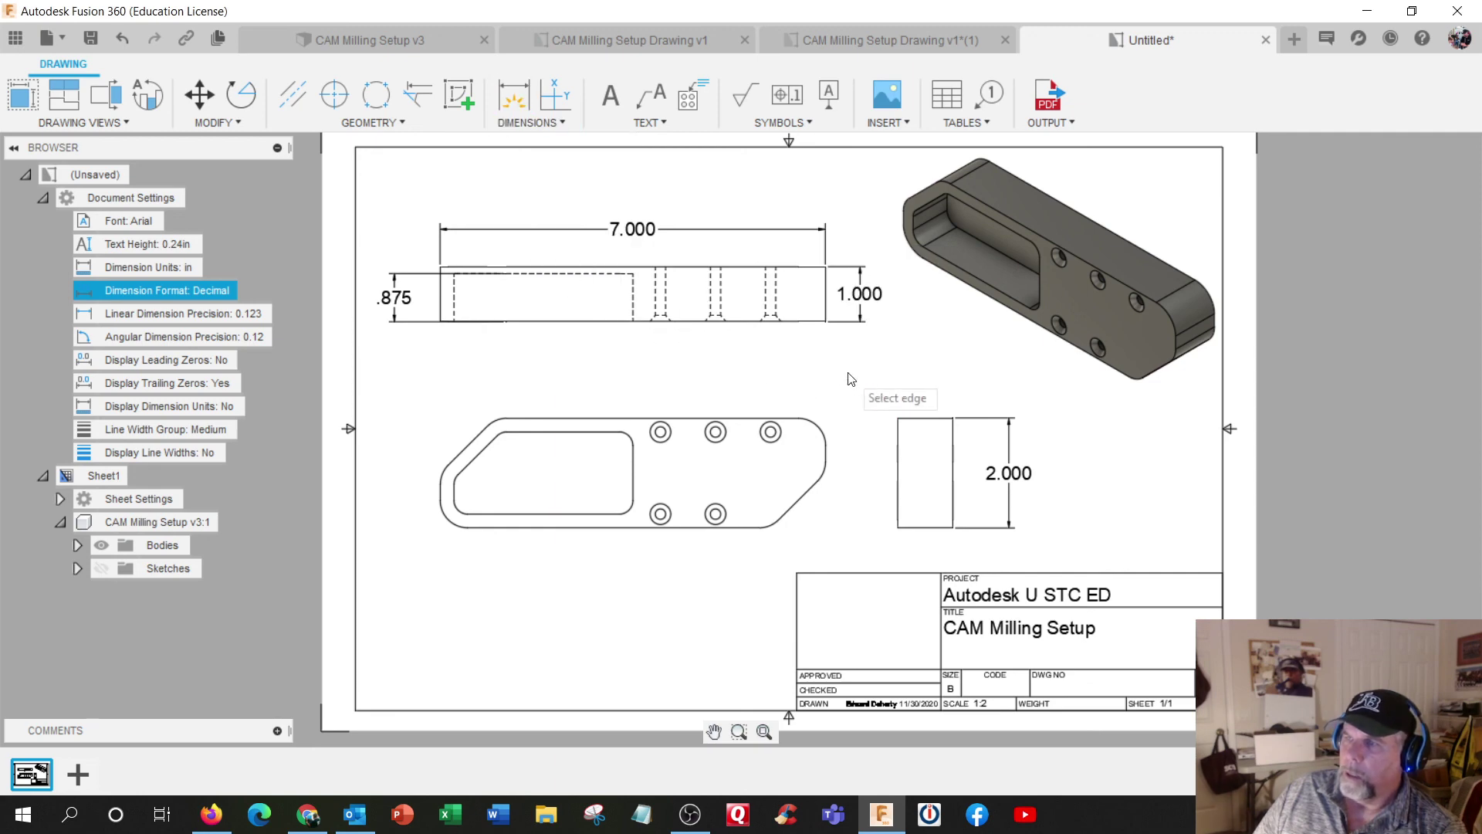
pyautogui.click(821, 428)
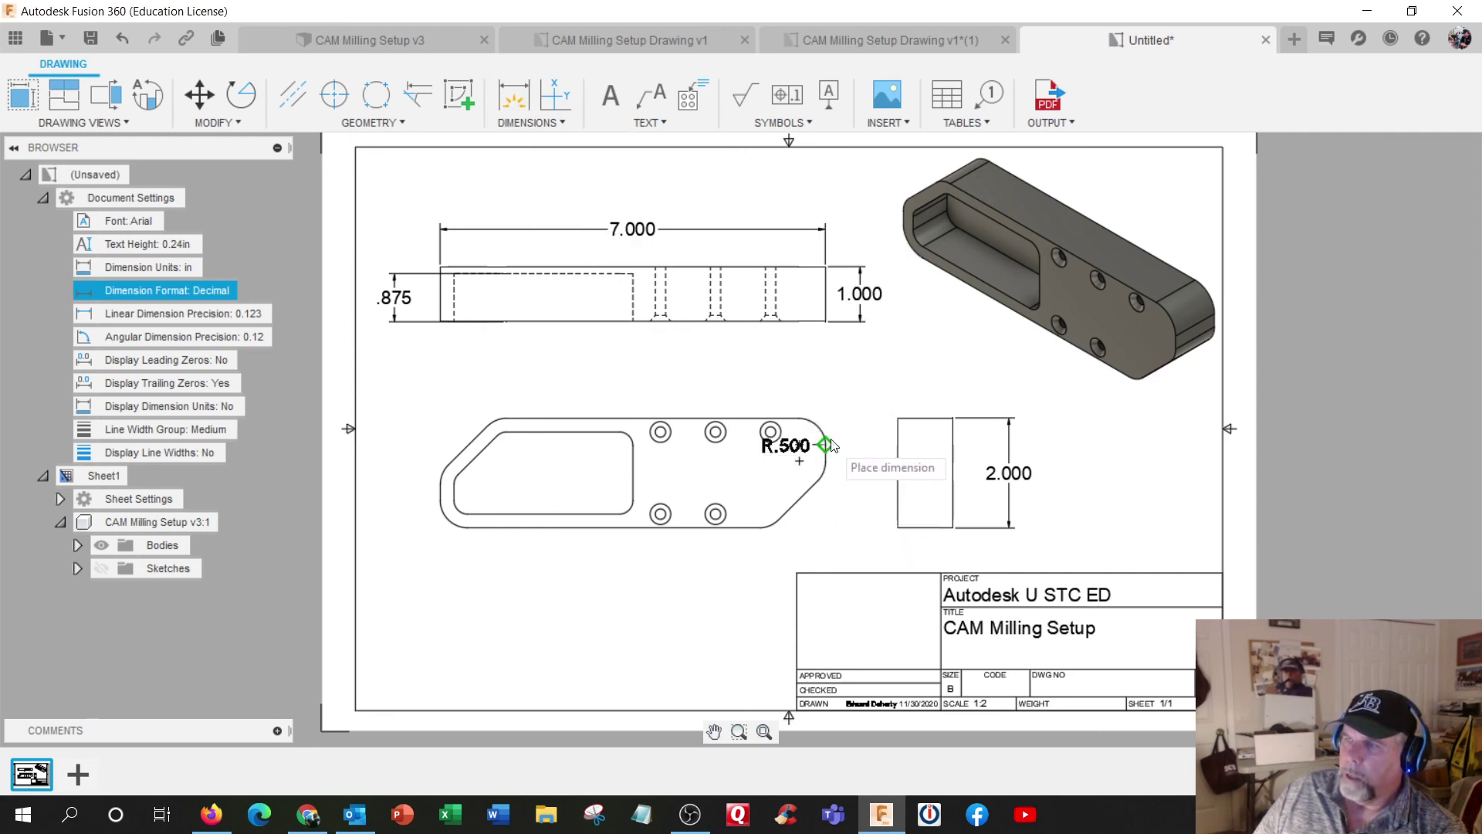
pyautogui.click(825, 466)
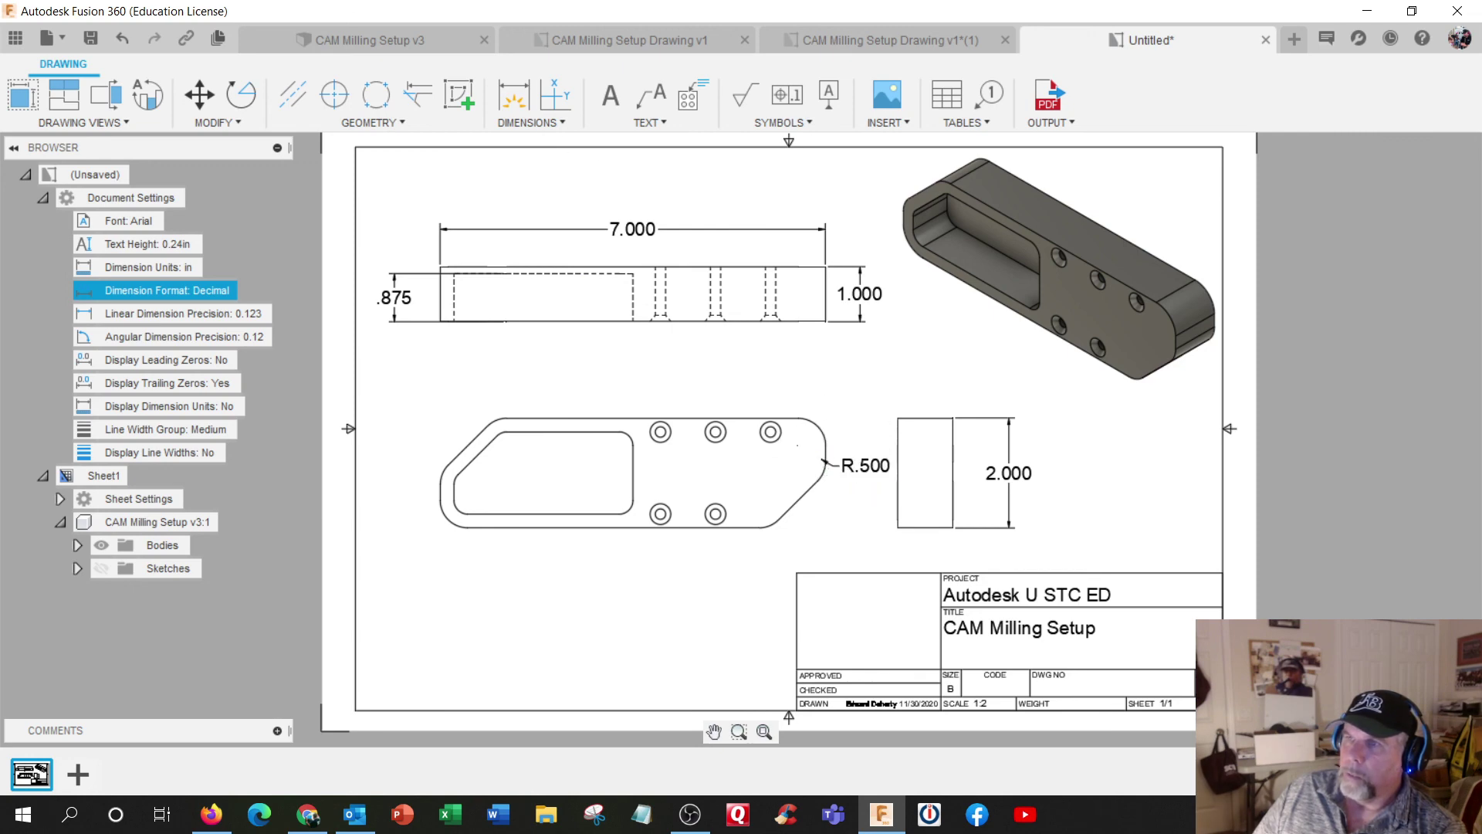
# Step: Add radius dimensions to the base view's lower-right and lower-left outer corners, placing the text below and outside the outline
pyautogui.click(531, 122)
pyautogui.click(543, 252)
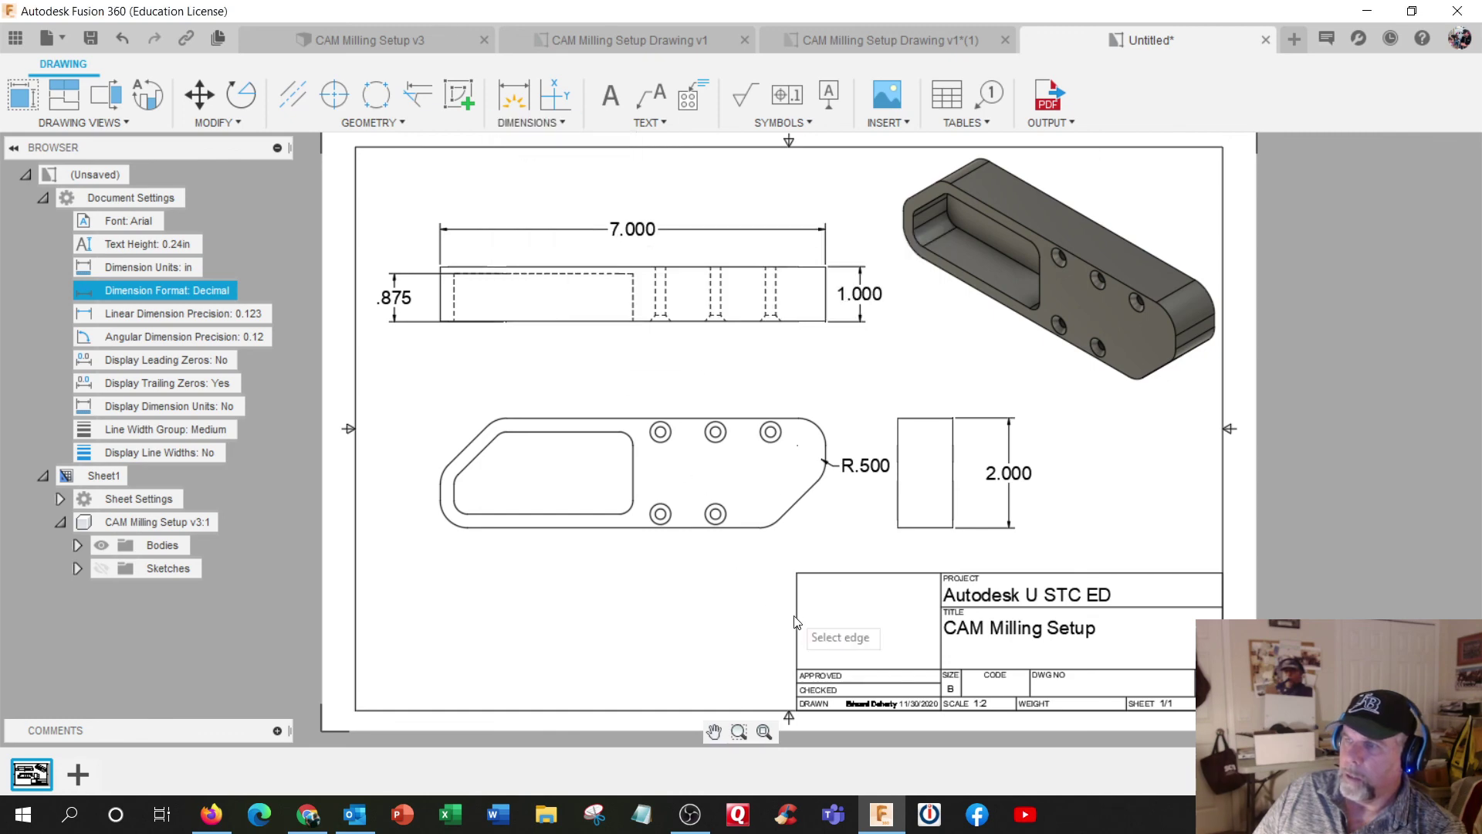
pyautogui.click(777, 531)
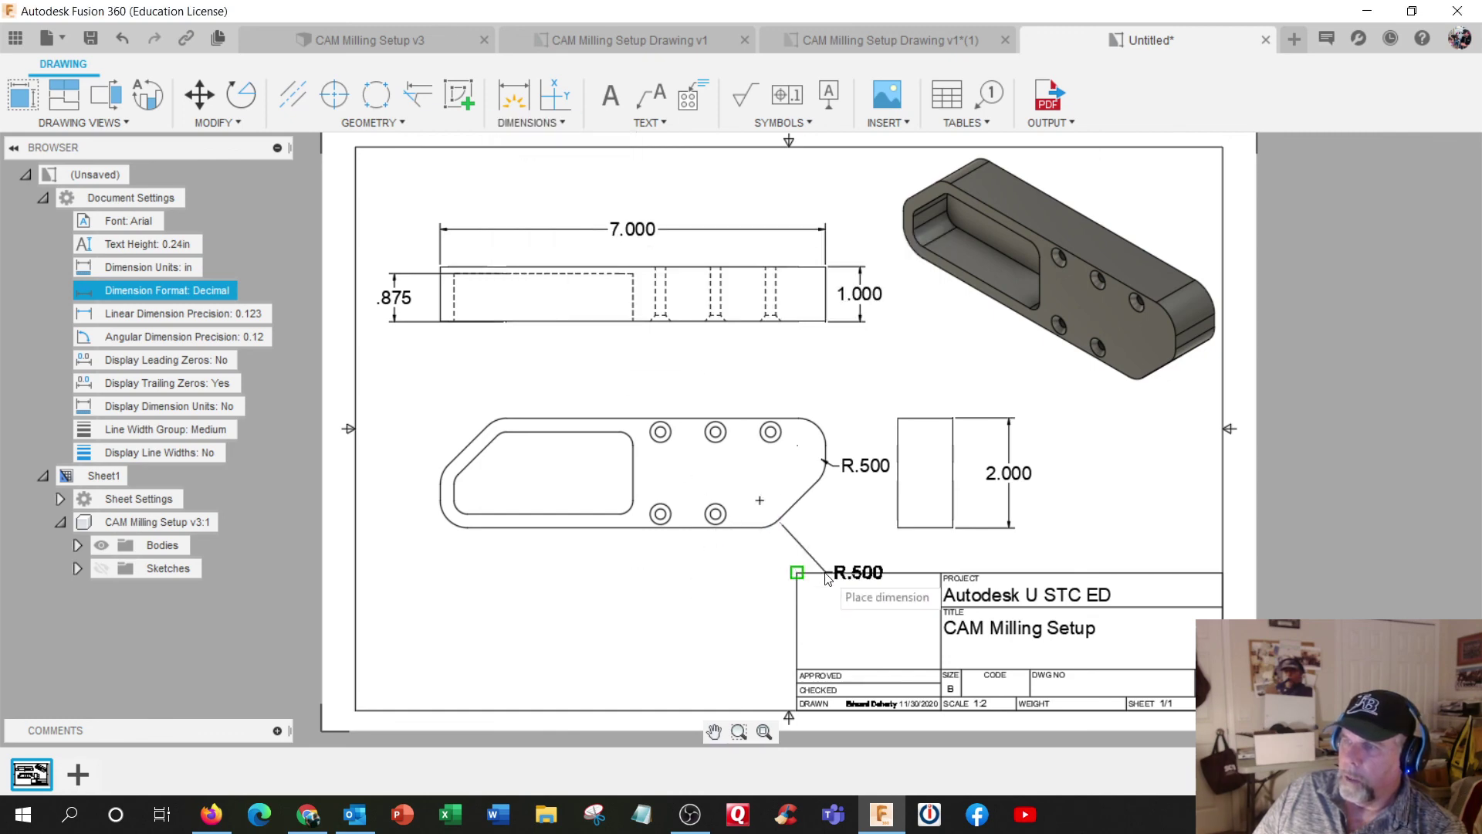
pyautogui.click(807, 550)
pyautogui.click(452, 518)
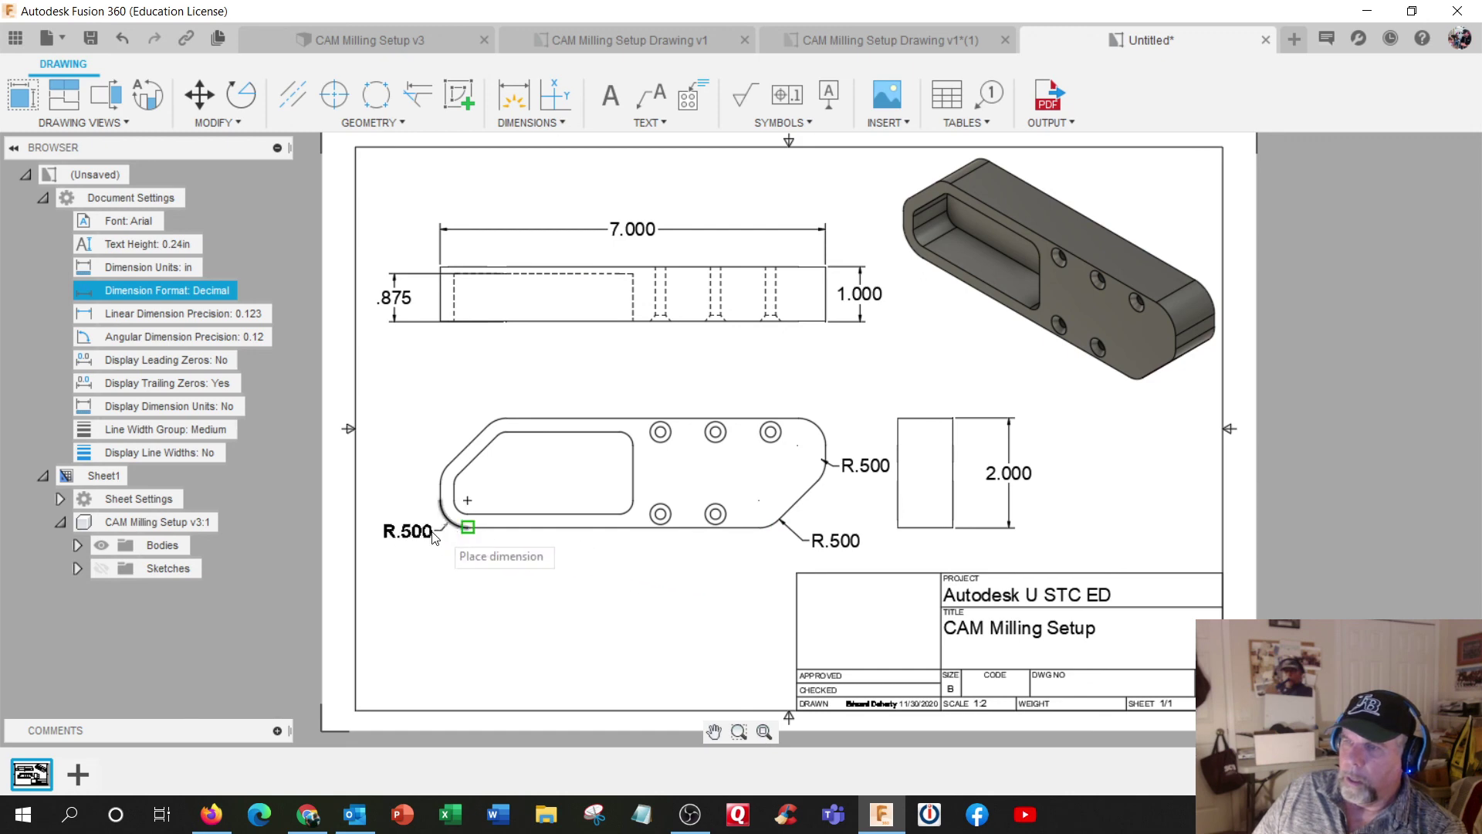
pyautogui.click(394, 536)
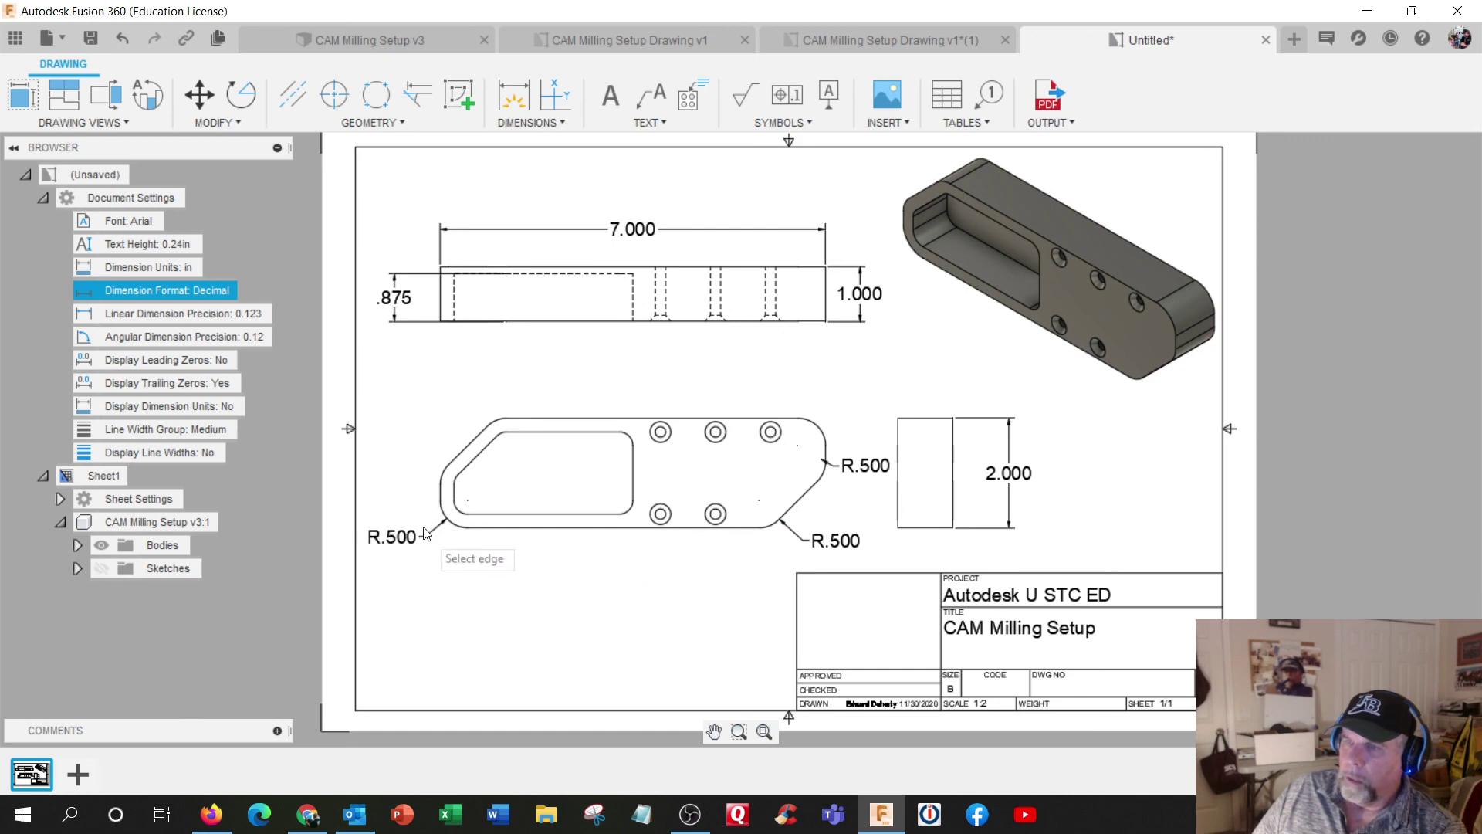
# Step: Add radius dimensions to both ends of the base view's upper-left slanted edge and to the upper-right corner, placing the text outside the outline
pyautogui.click(442, 472)
pyautogui.click(407, 427)
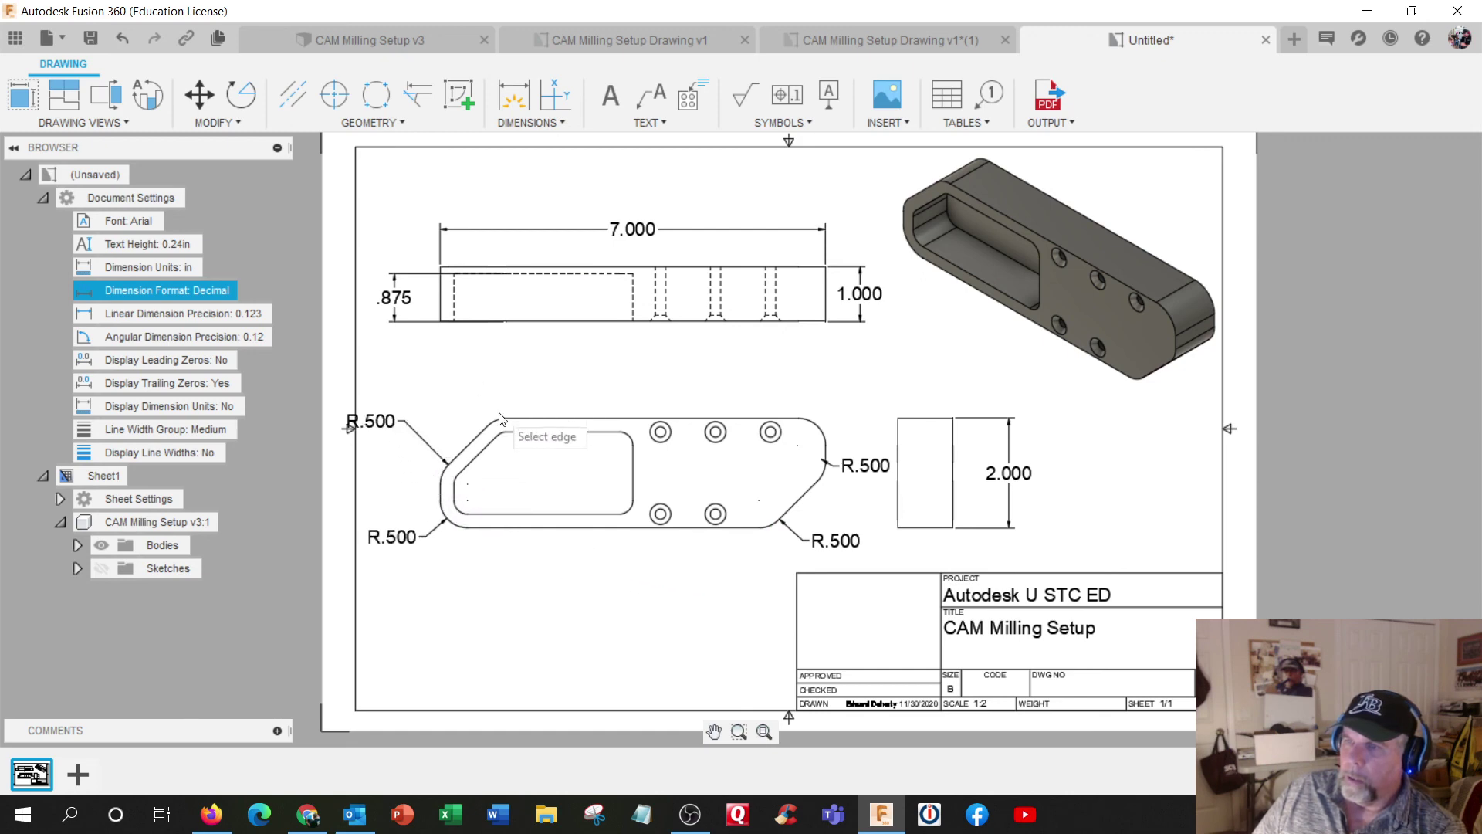
pyautogui.click(500, 420)
pyautogui.click(506, 376)
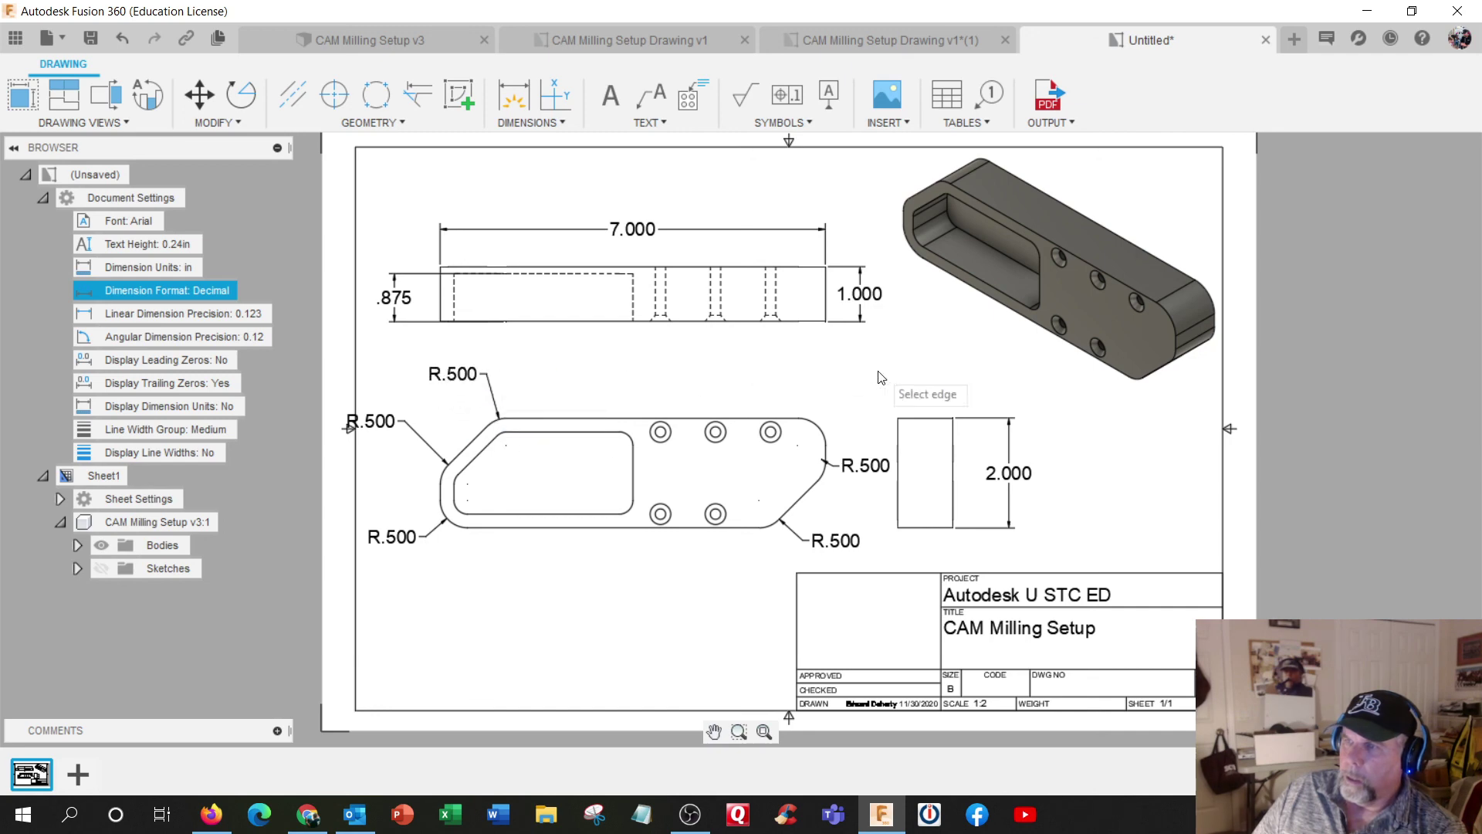
pyautogui.click(824, 436)
pyautogui.click(840, 386)
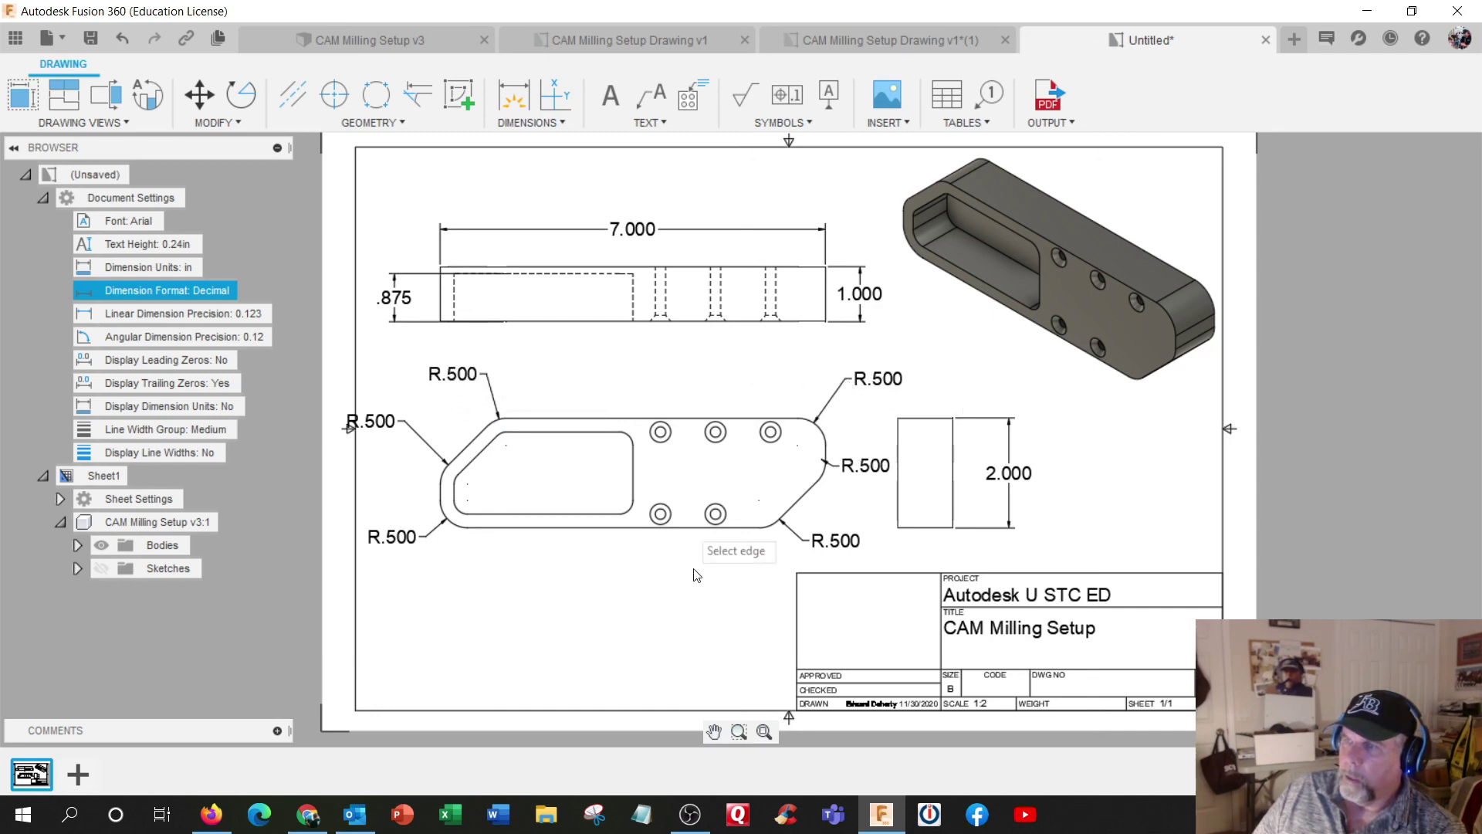